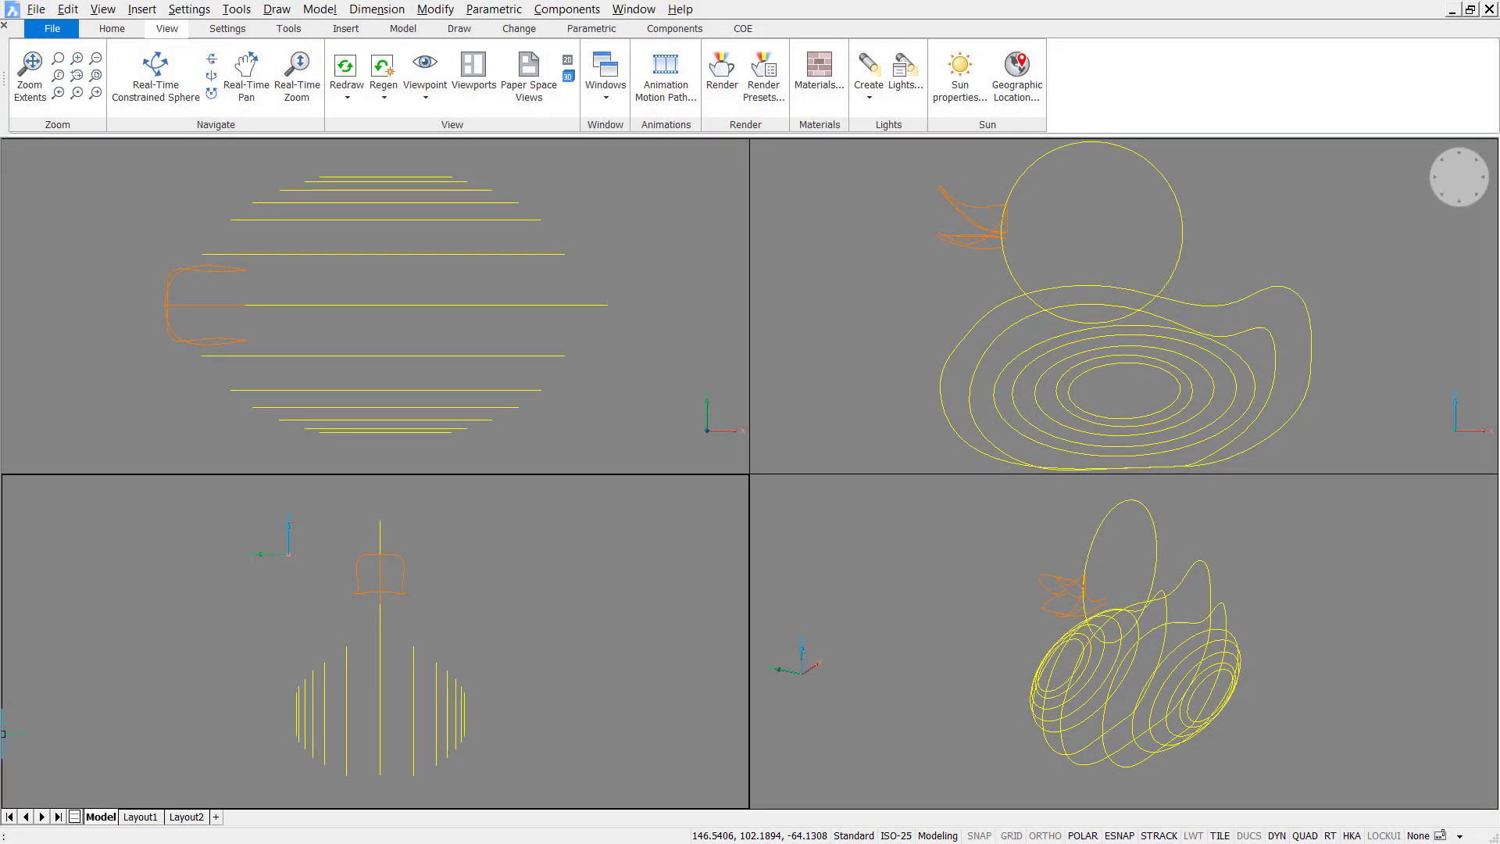
Step: Make the bottom-right isometric viewport active and bring up the viewport layout choices
left_click(936, 722)
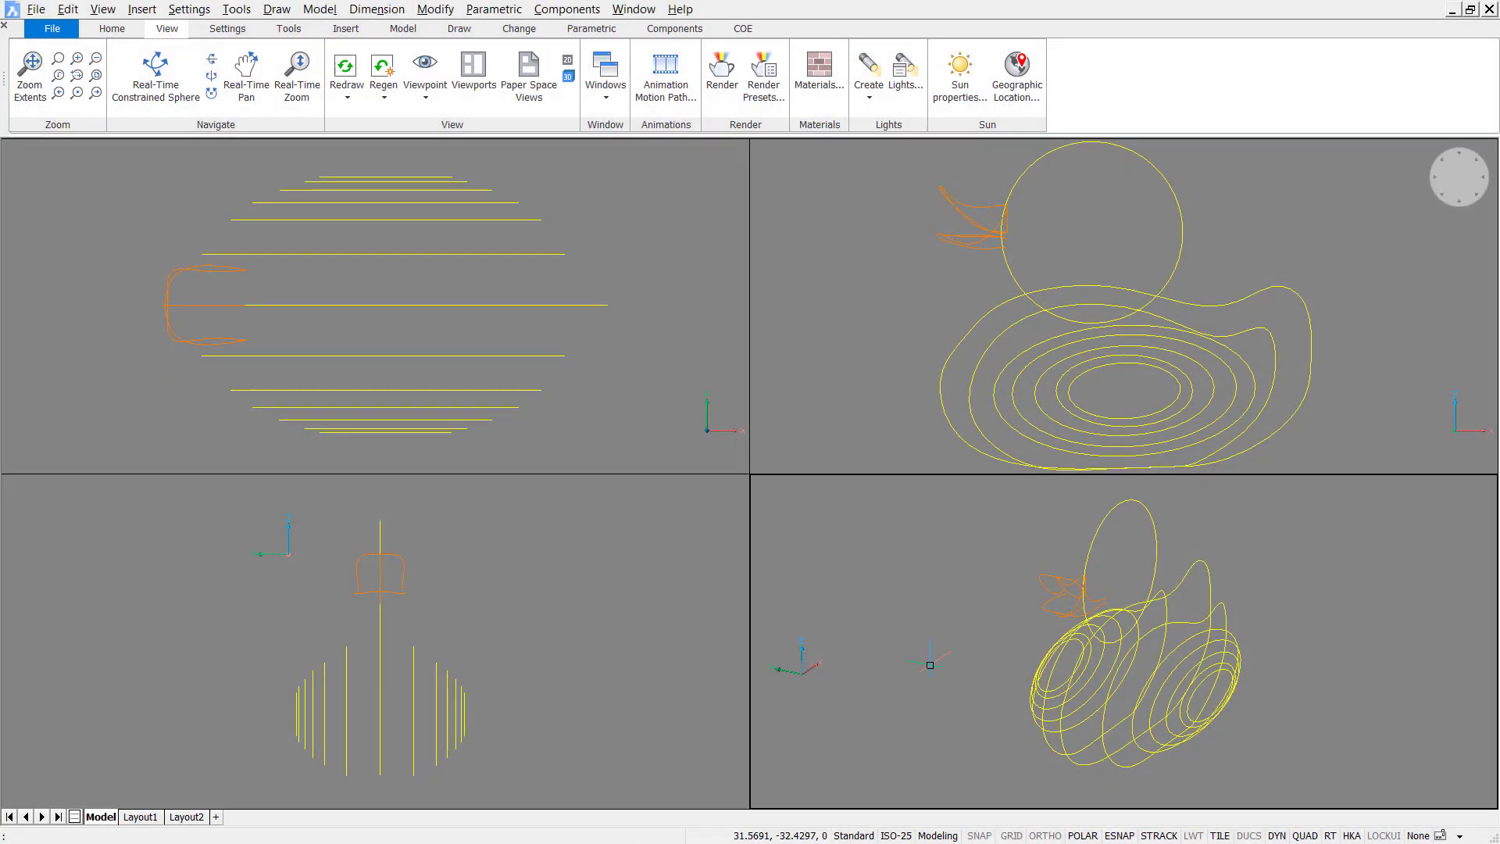
left_click(483, 84)
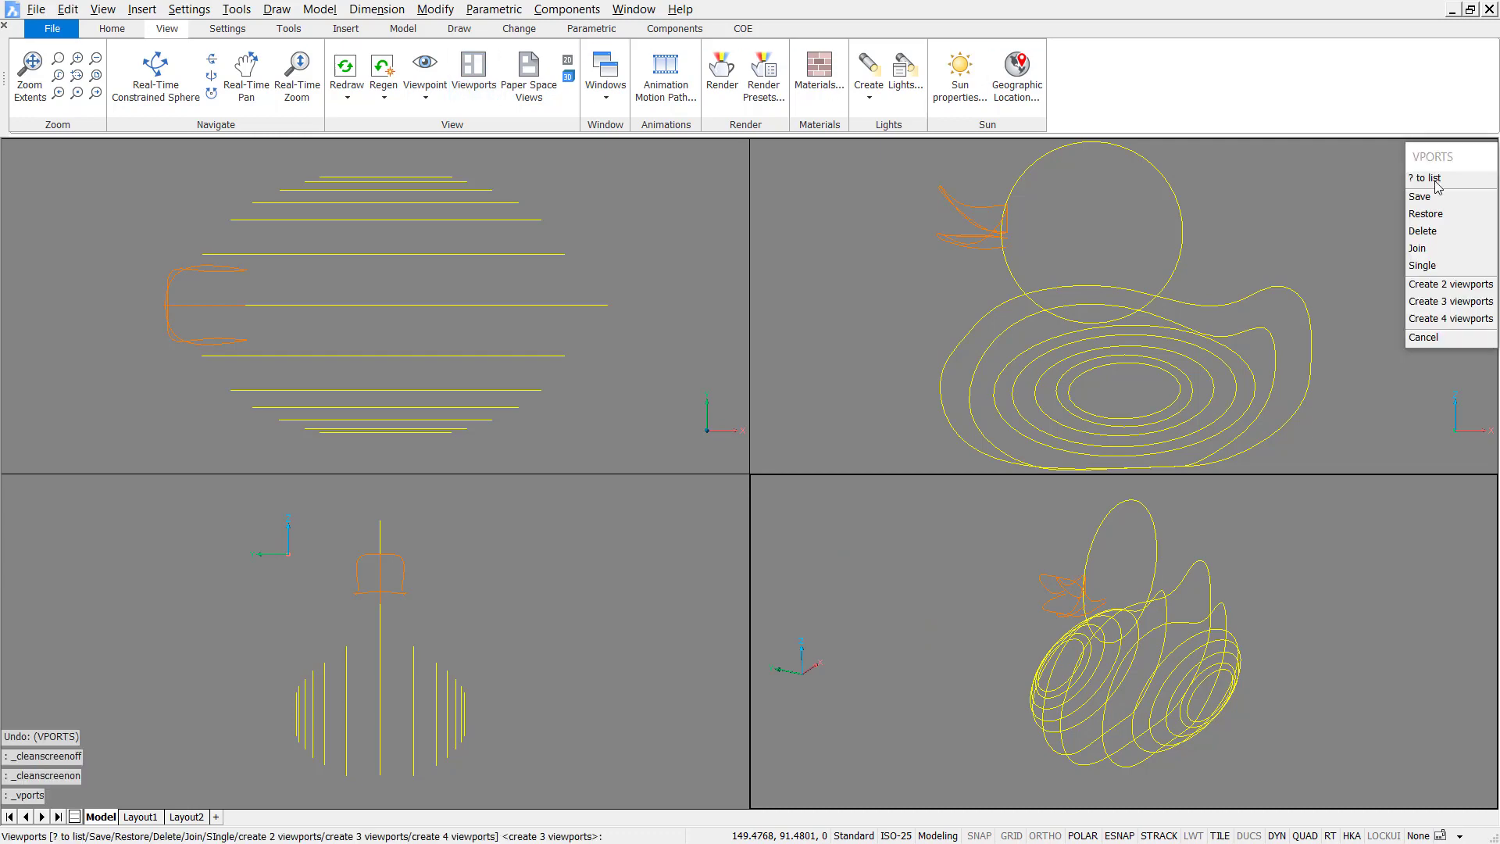
Step: Switch to a single view and pick the first seven body cross-sections for the loft
left_click(1430, 268)
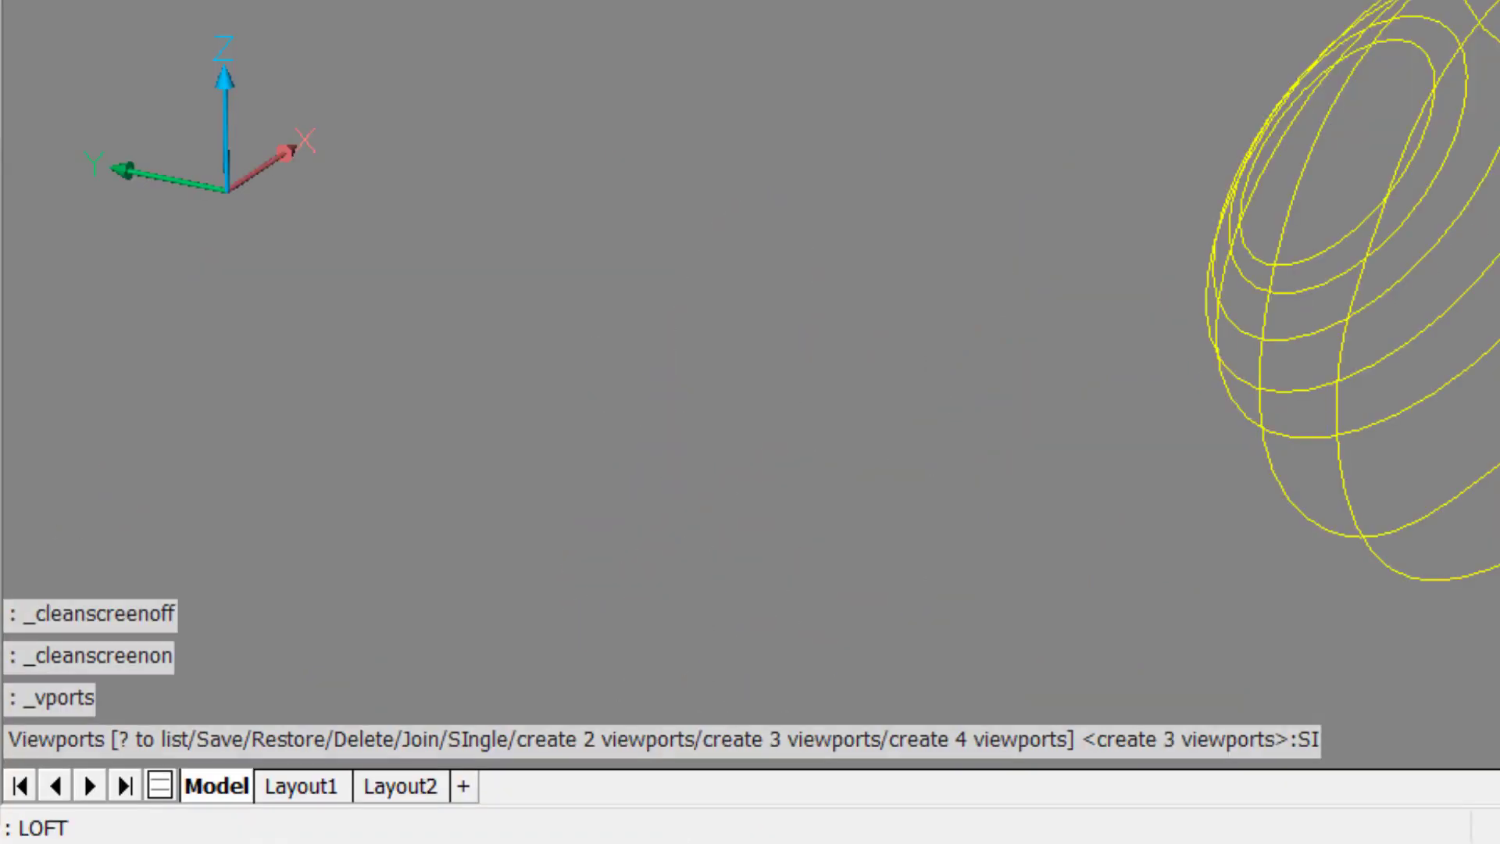
type("LOFT")
key("Return")
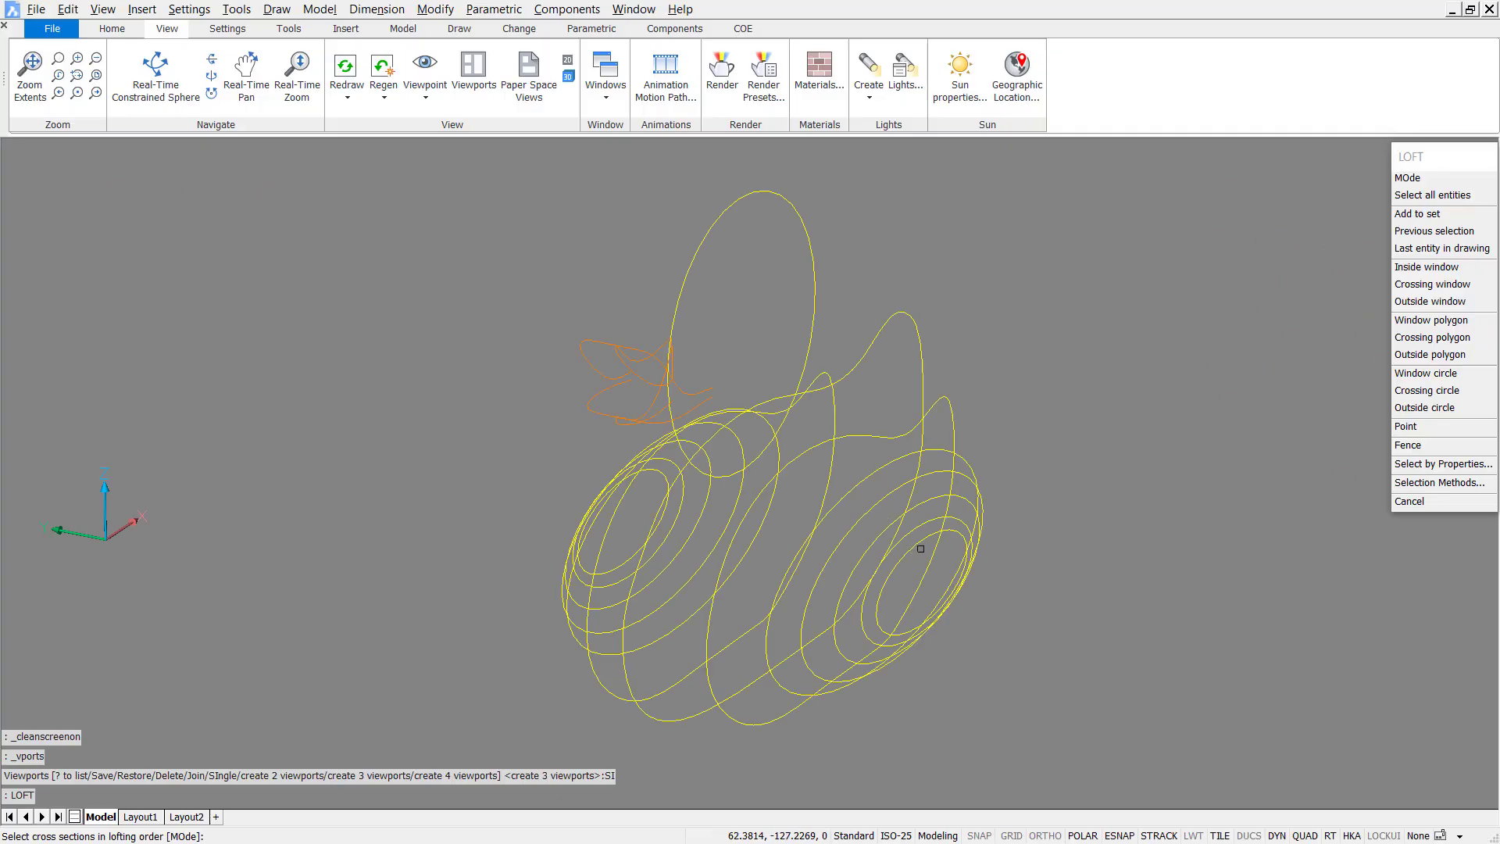
left_click(919, 536)
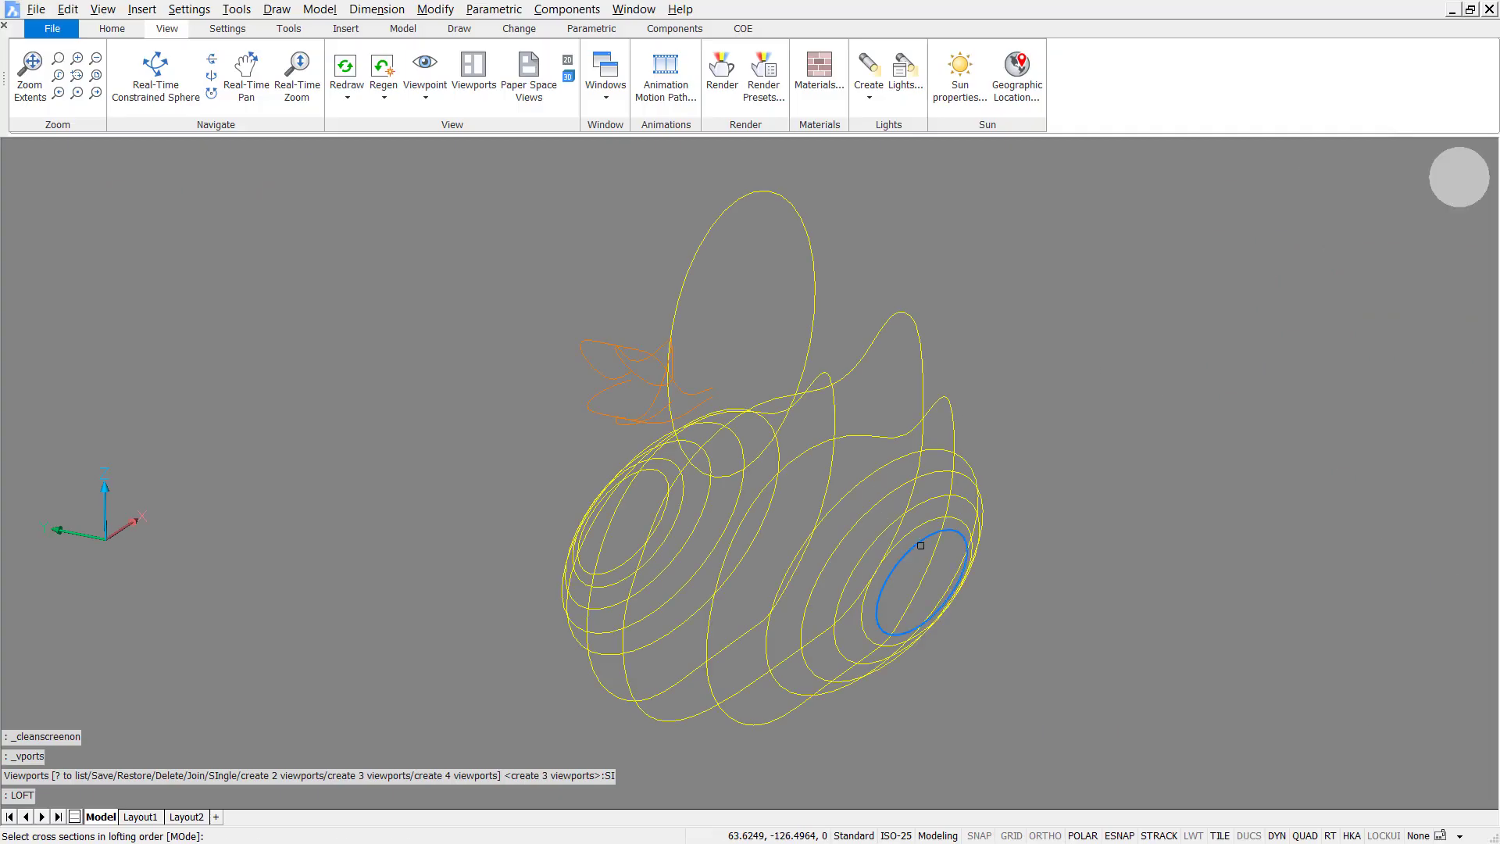
left_click(921, 520)
left_click(928, 493)
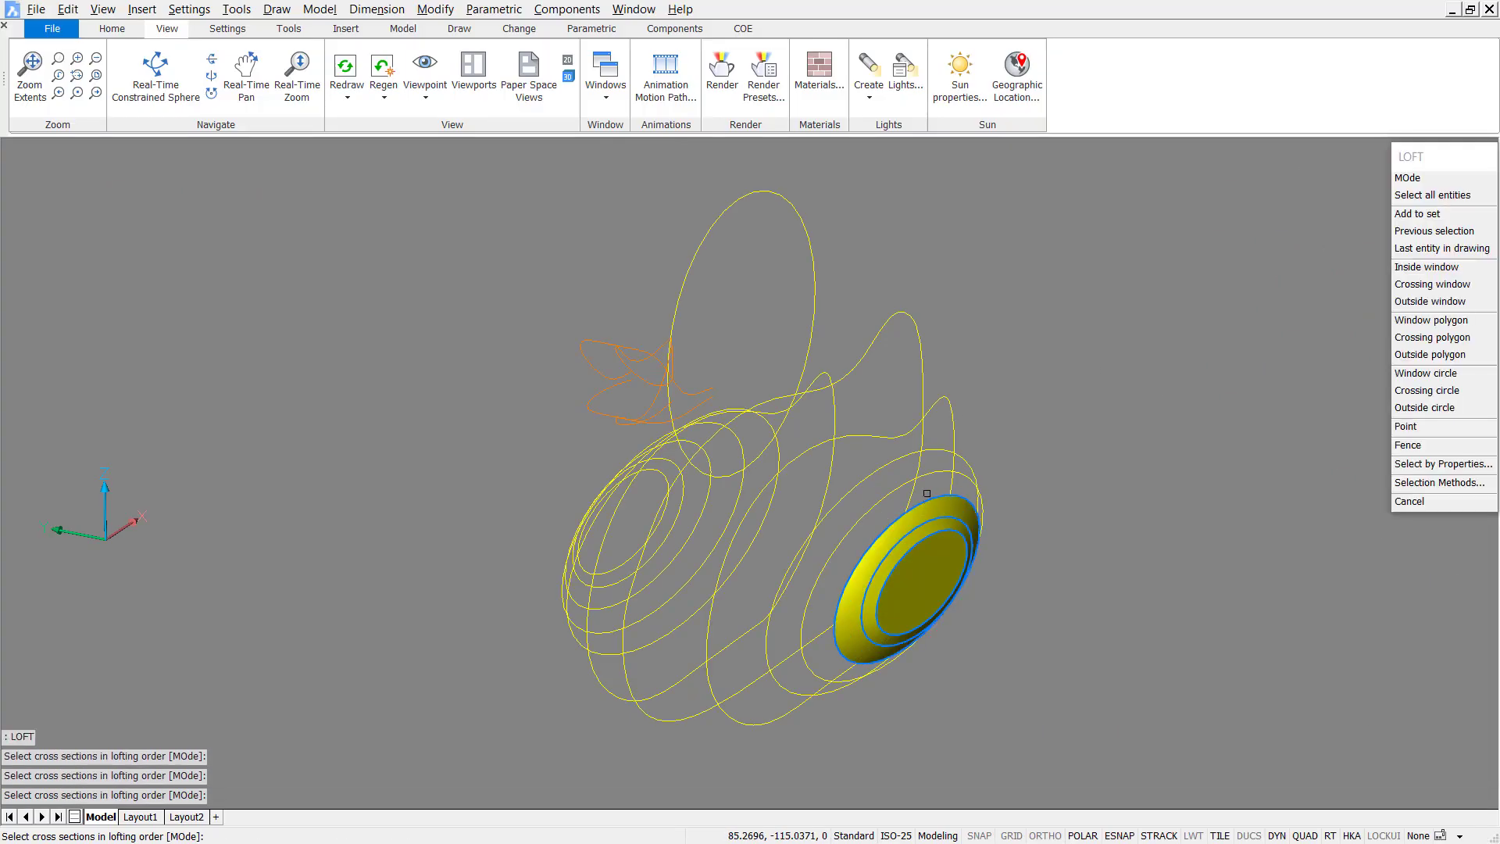
left_click(925, 460)
left_click(921, 433)
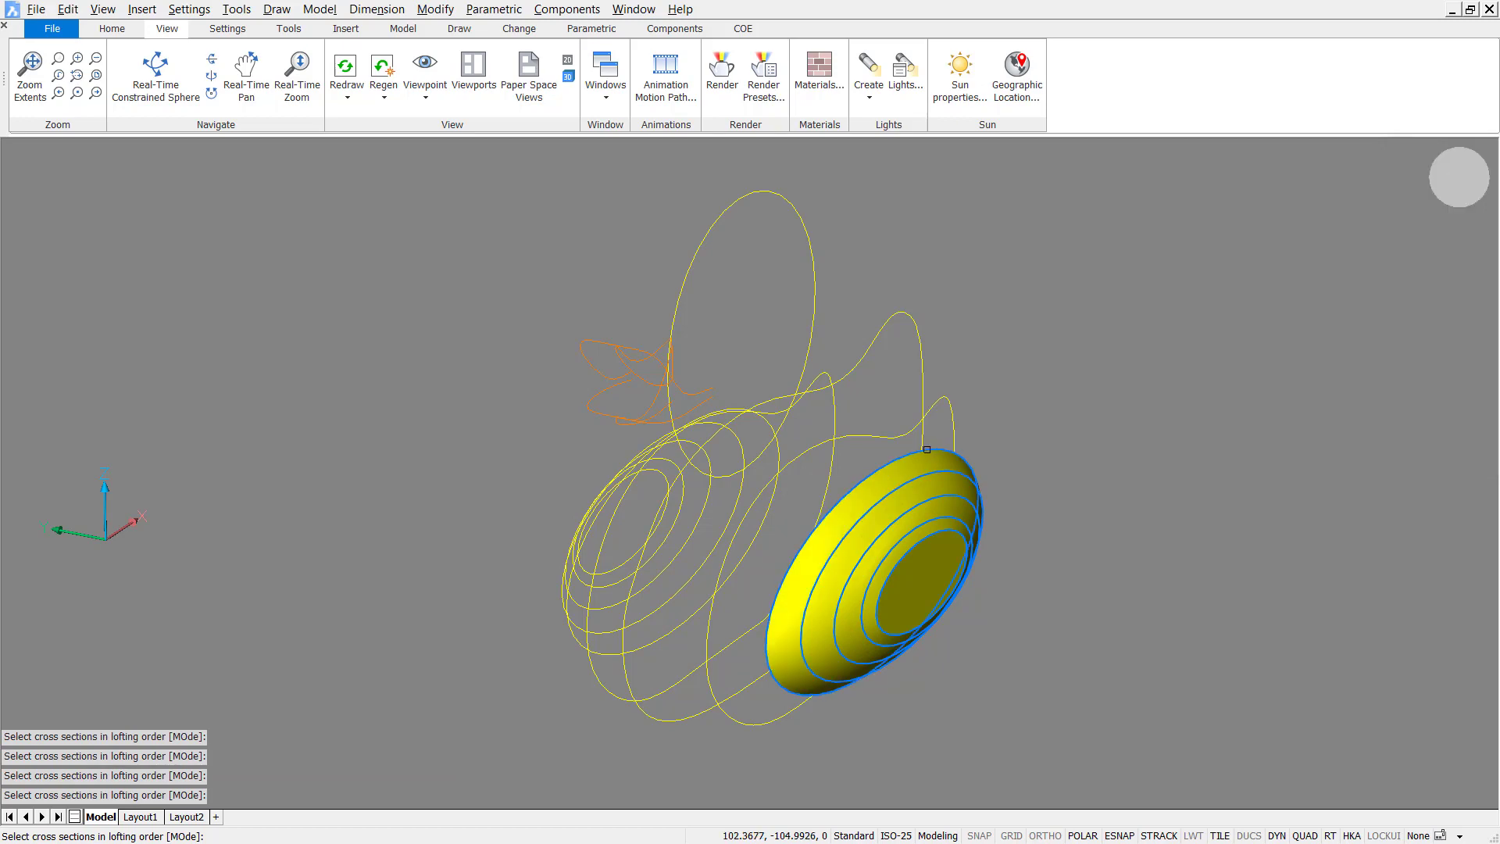
left_click(920, 432)
left_click(857, 355)
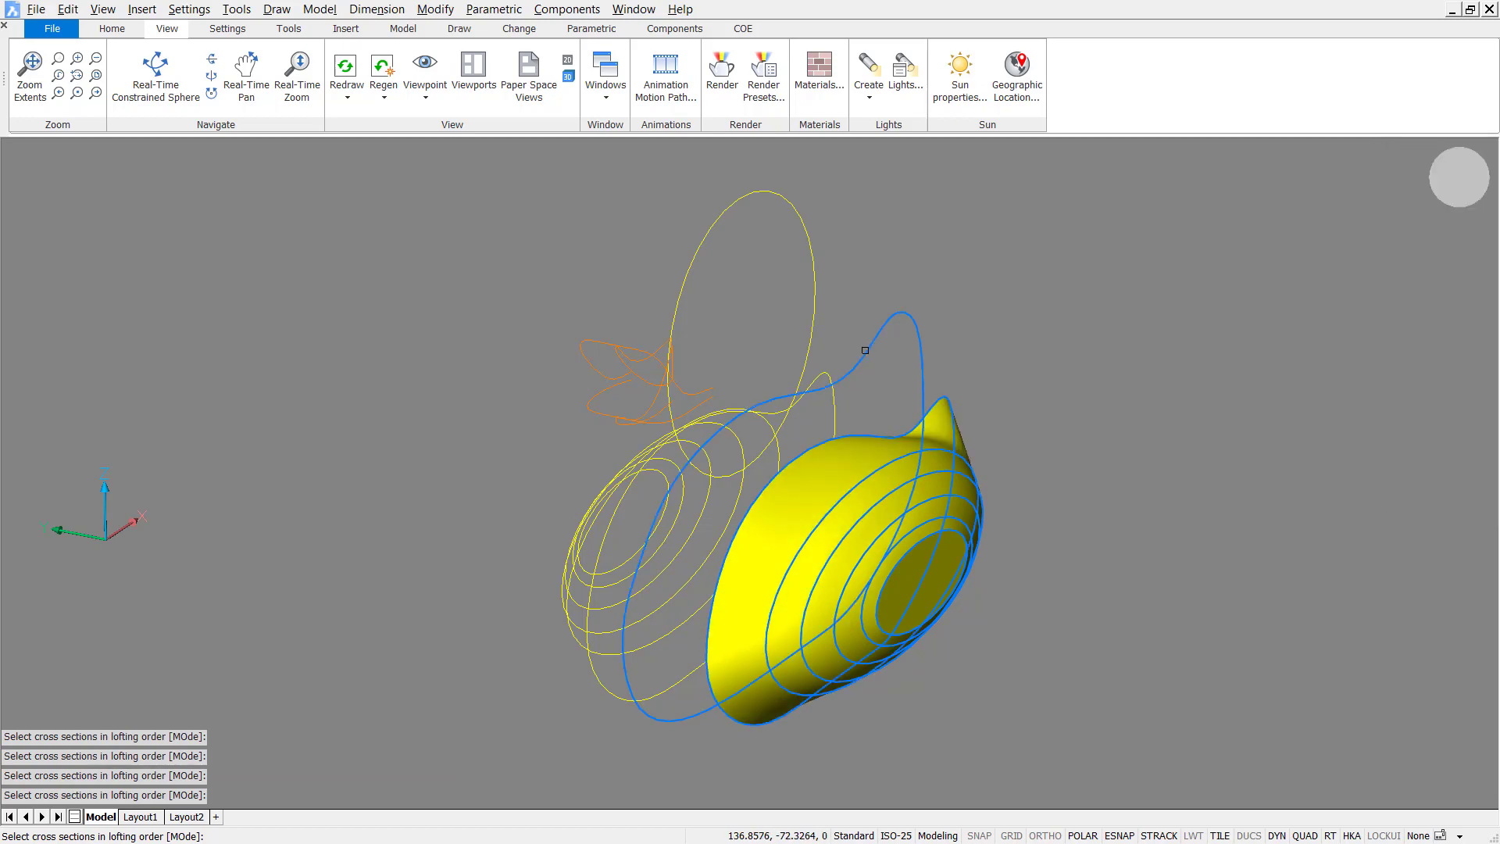
Step: Add the remaining far-side cross-sections and create the lofted solid duck body
middle_click_drag(858, 355, 716, 739, "shift")
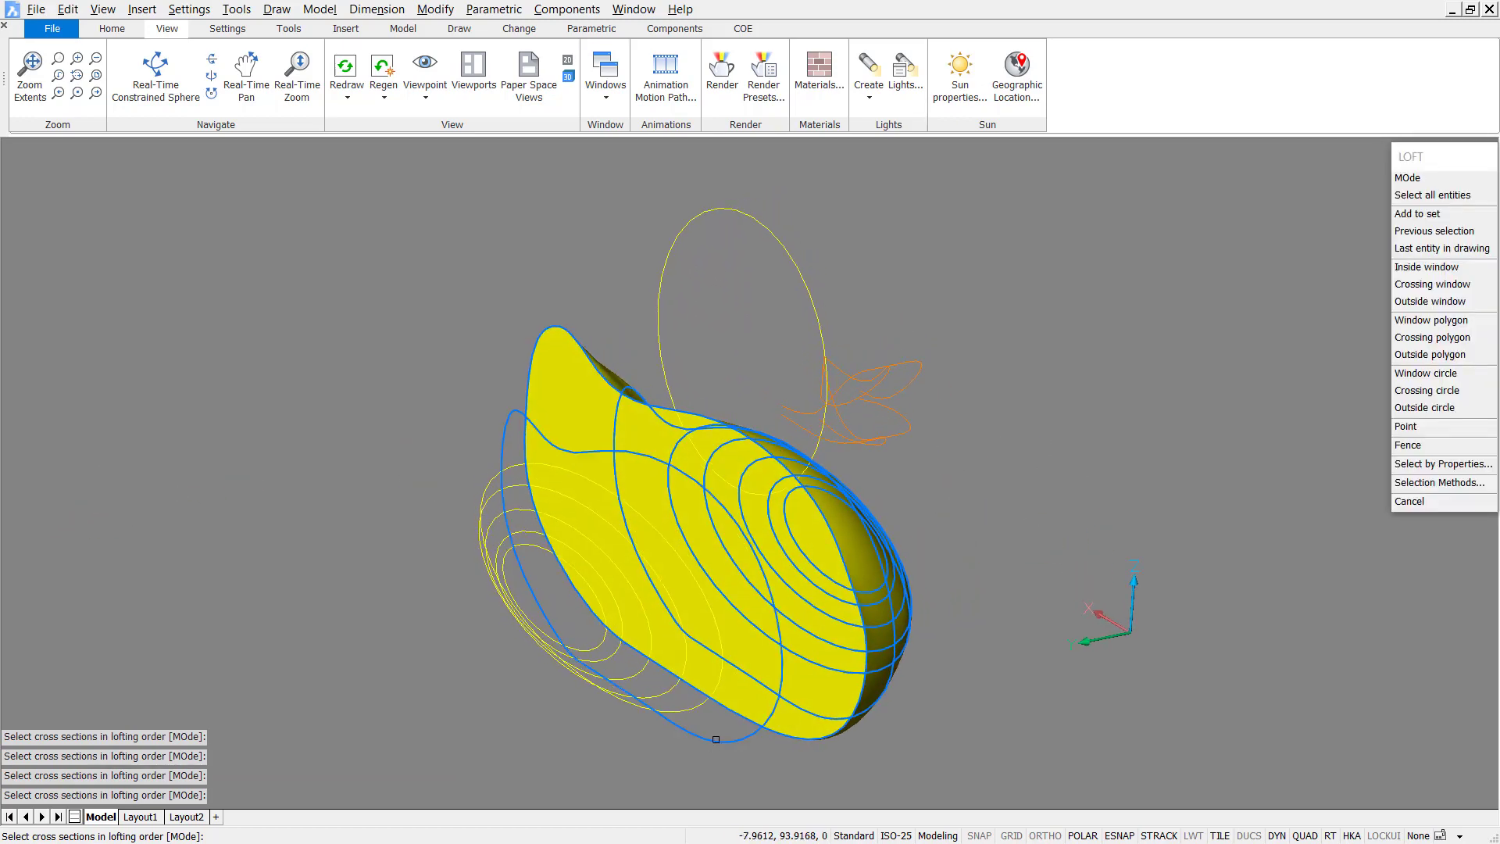
left_click(678, 678)
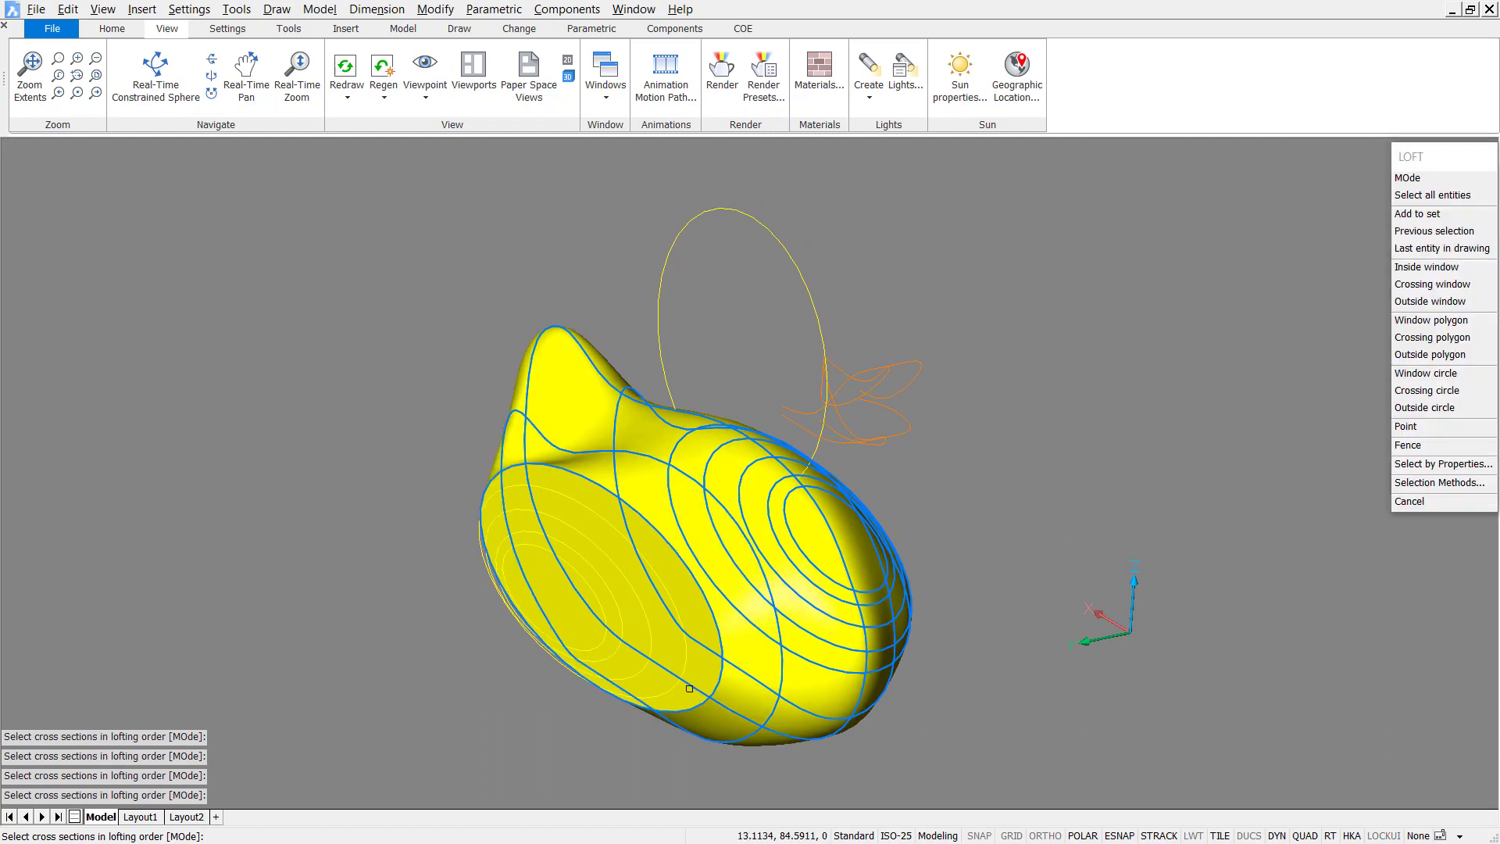
left_click(677, 679)
left_click(611, 657)
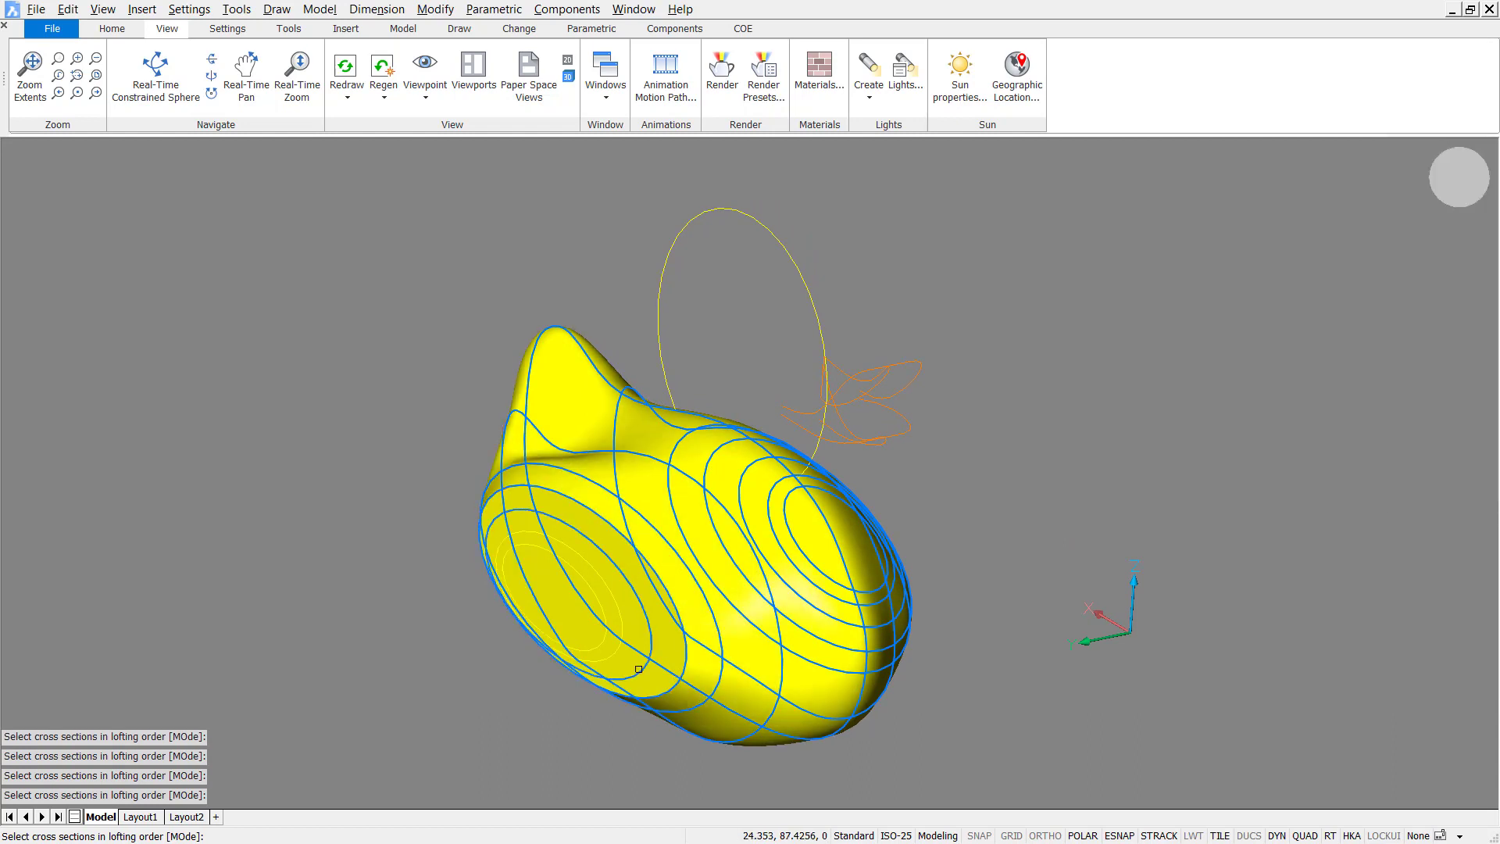
left_click(611, 657)
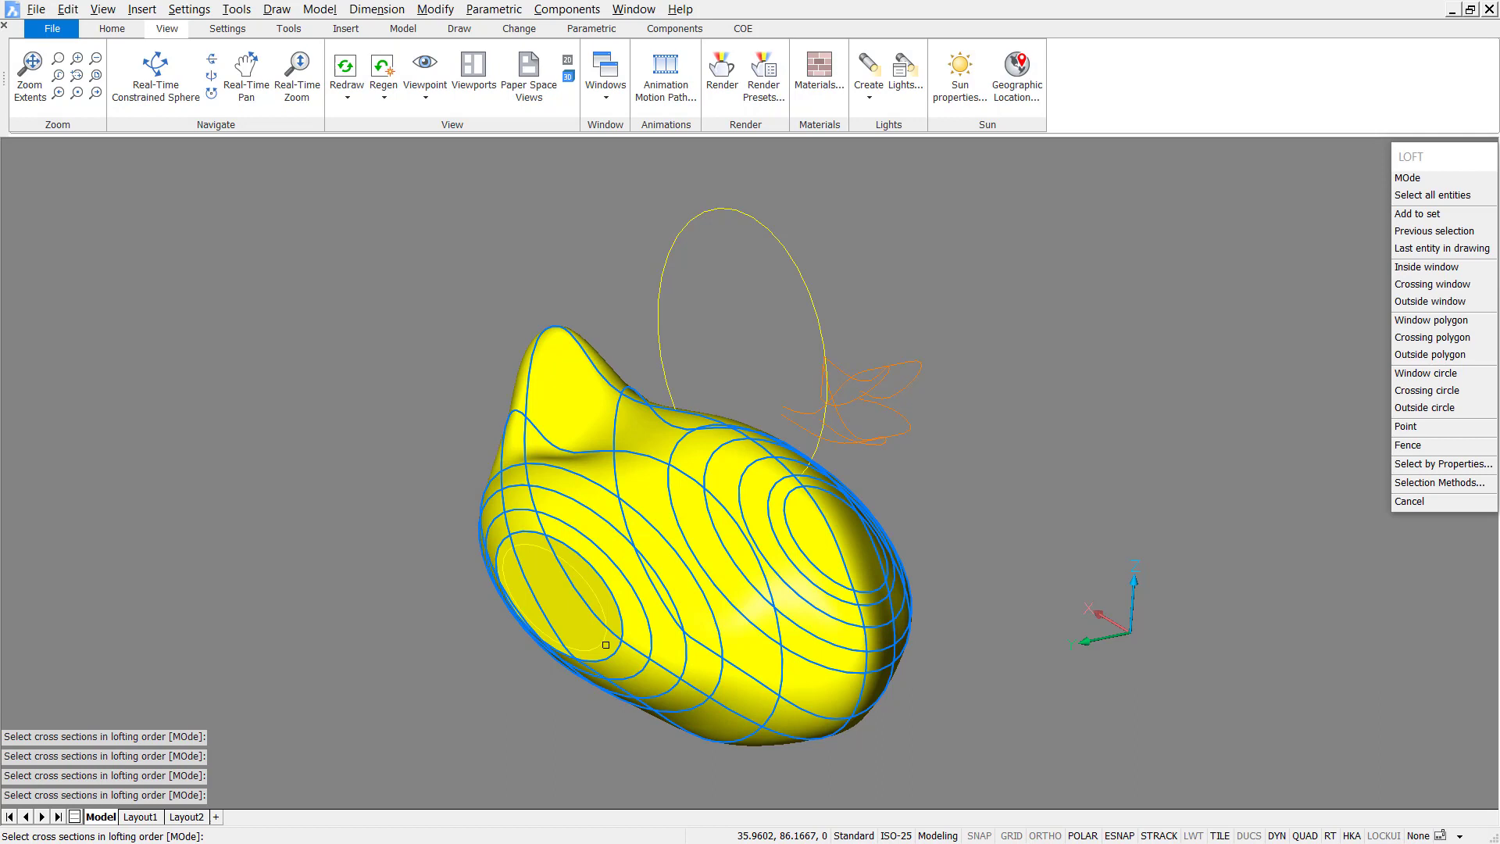
left_click(601, 641)
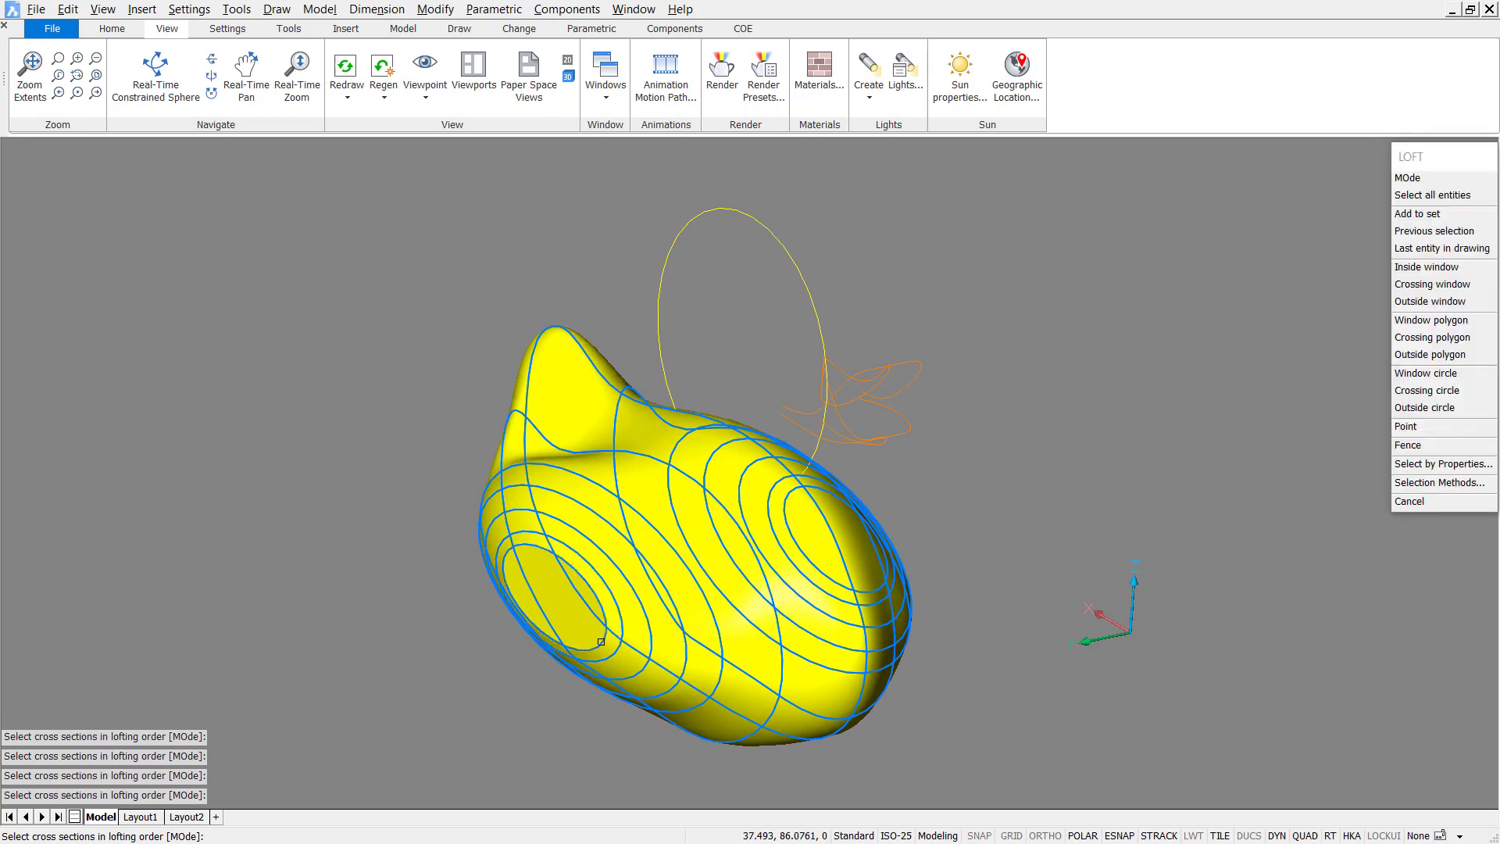
key("Return")
key("Return")
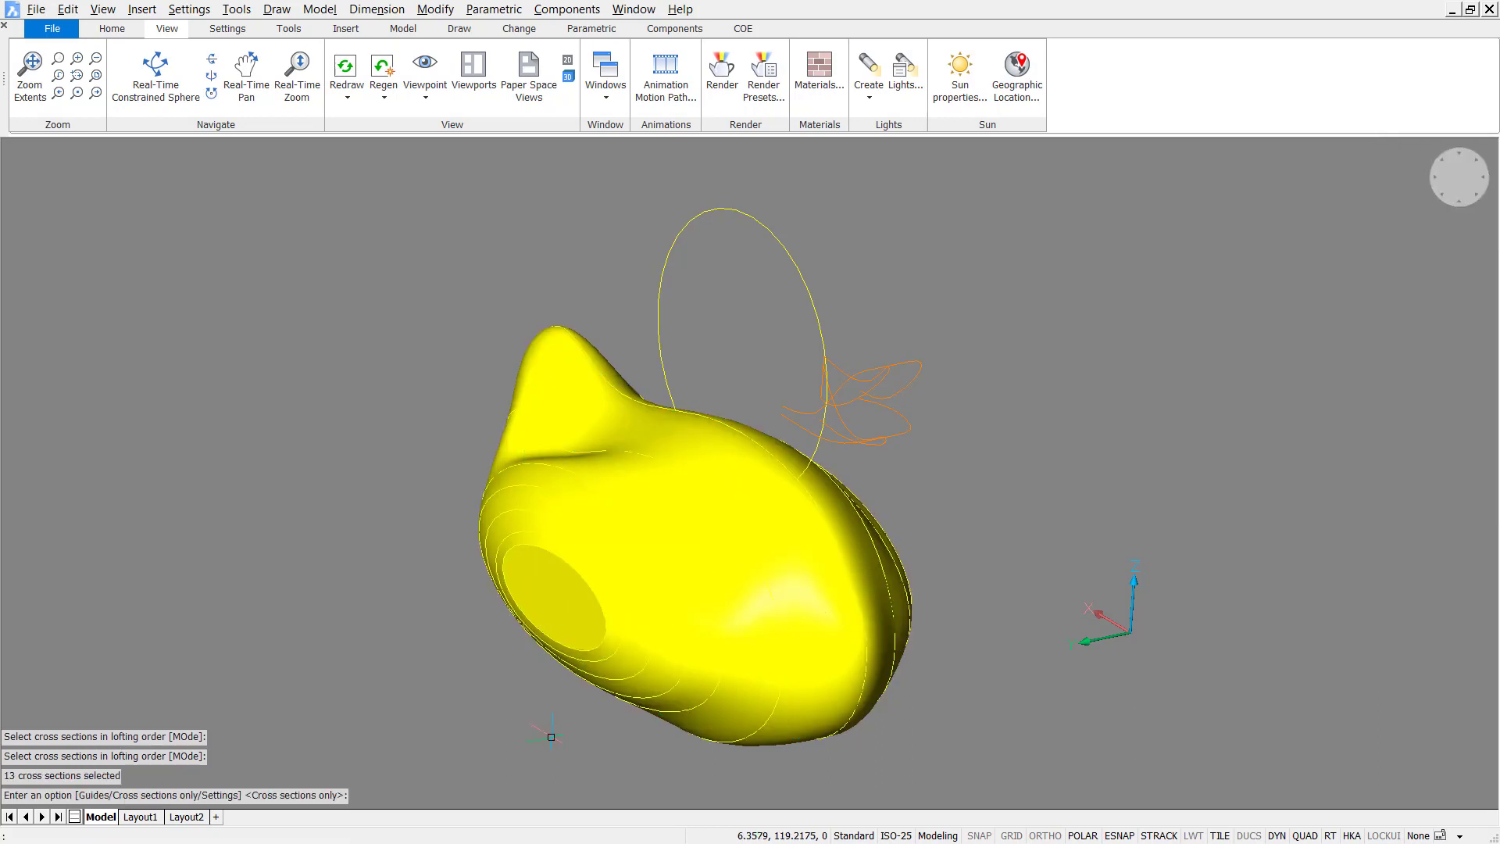
Step: Bulge the first flat end face outward with a point deformation at its centre
left_click(567, 607)
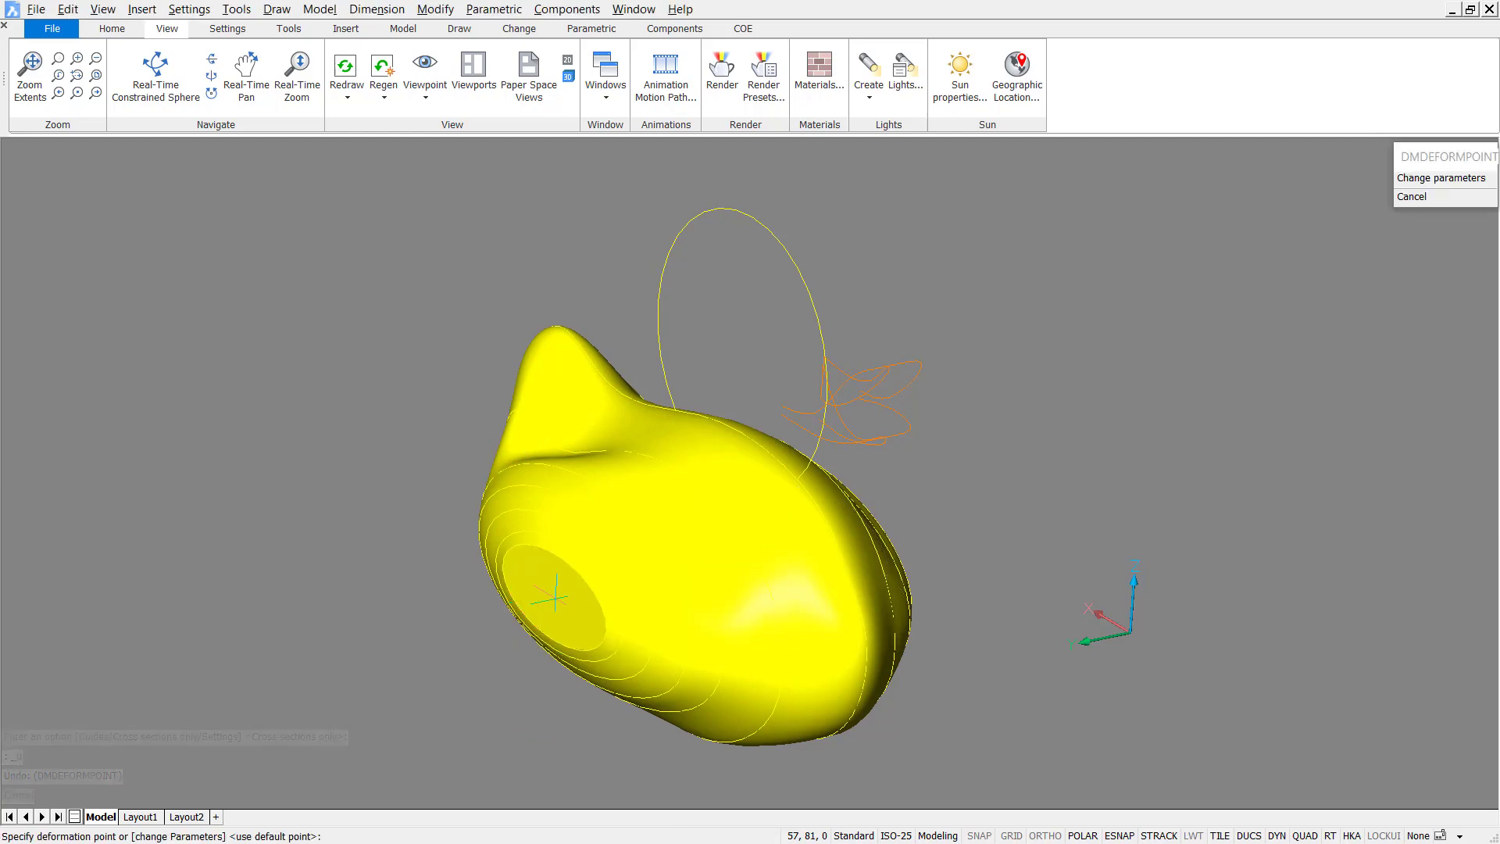
left_click(554, 596)
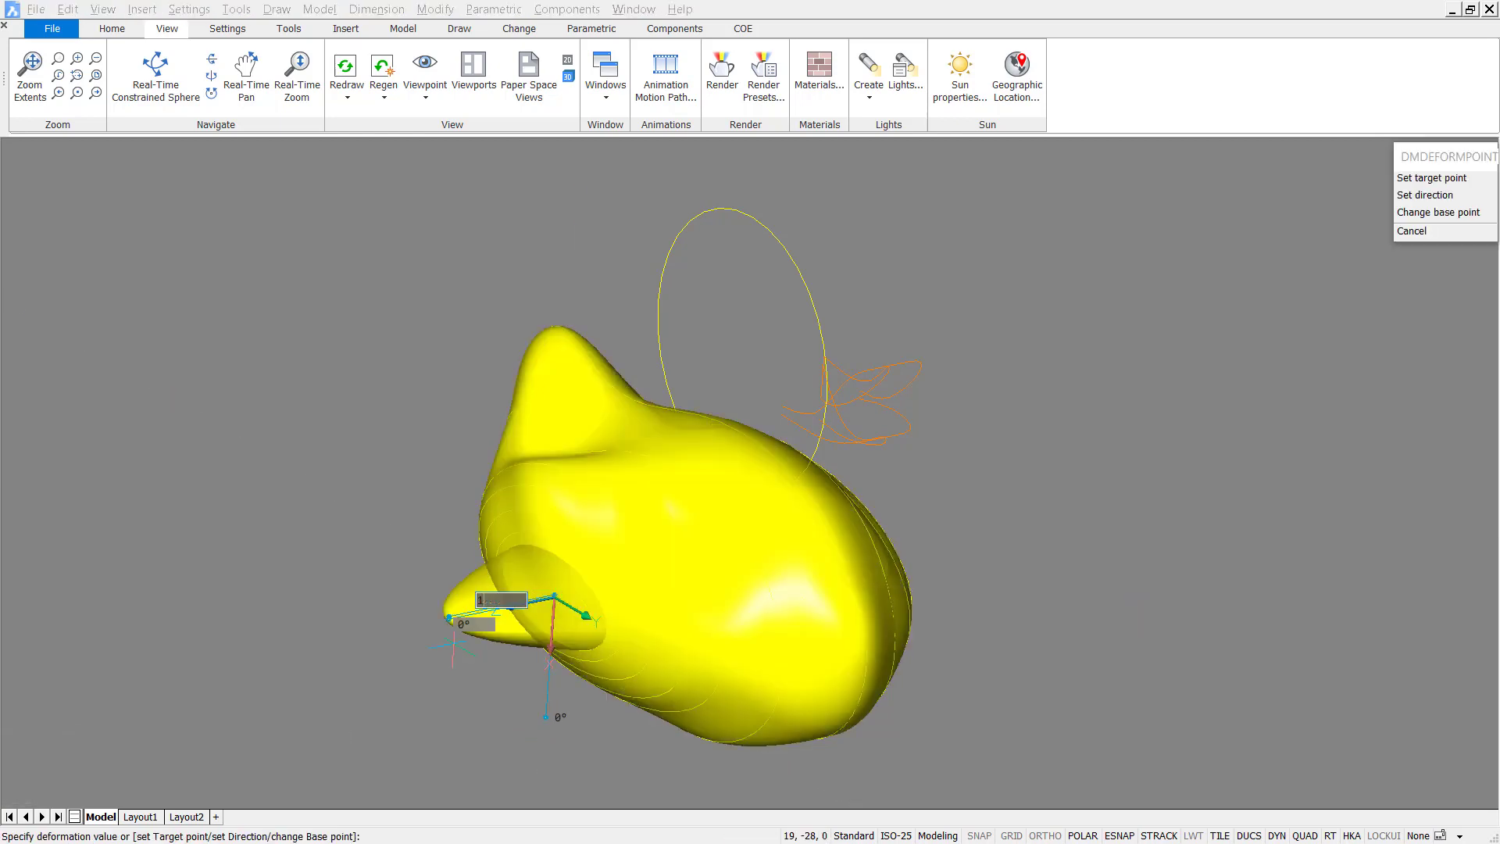
key("Return")
Step: Pull the opposite end face out into a rounded point the same way
middle_click_drag(1097, 429, 915, 680, "shift")
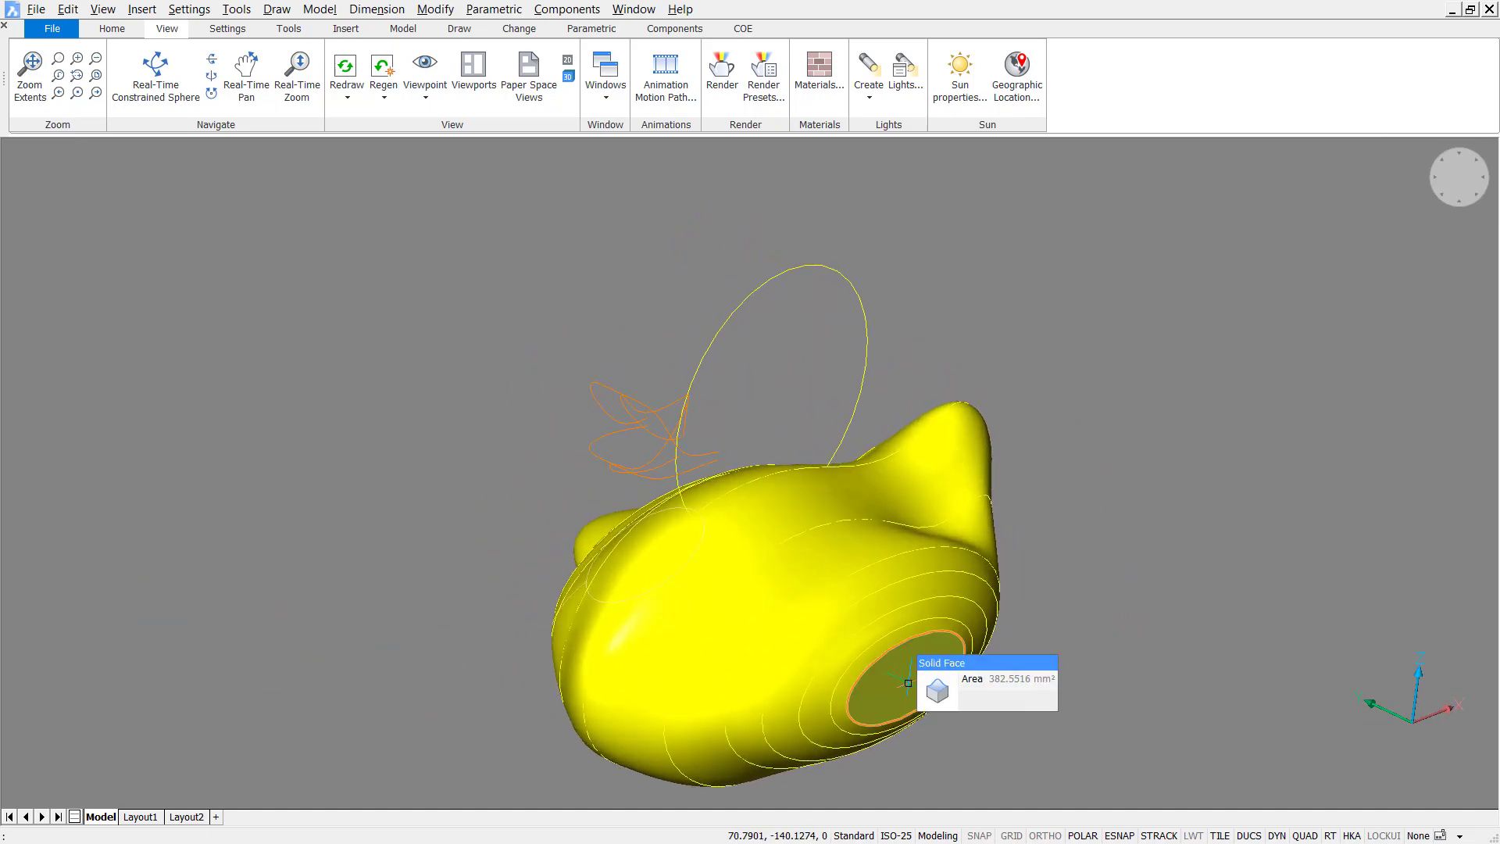
left_click(908, 682)
key("Return")
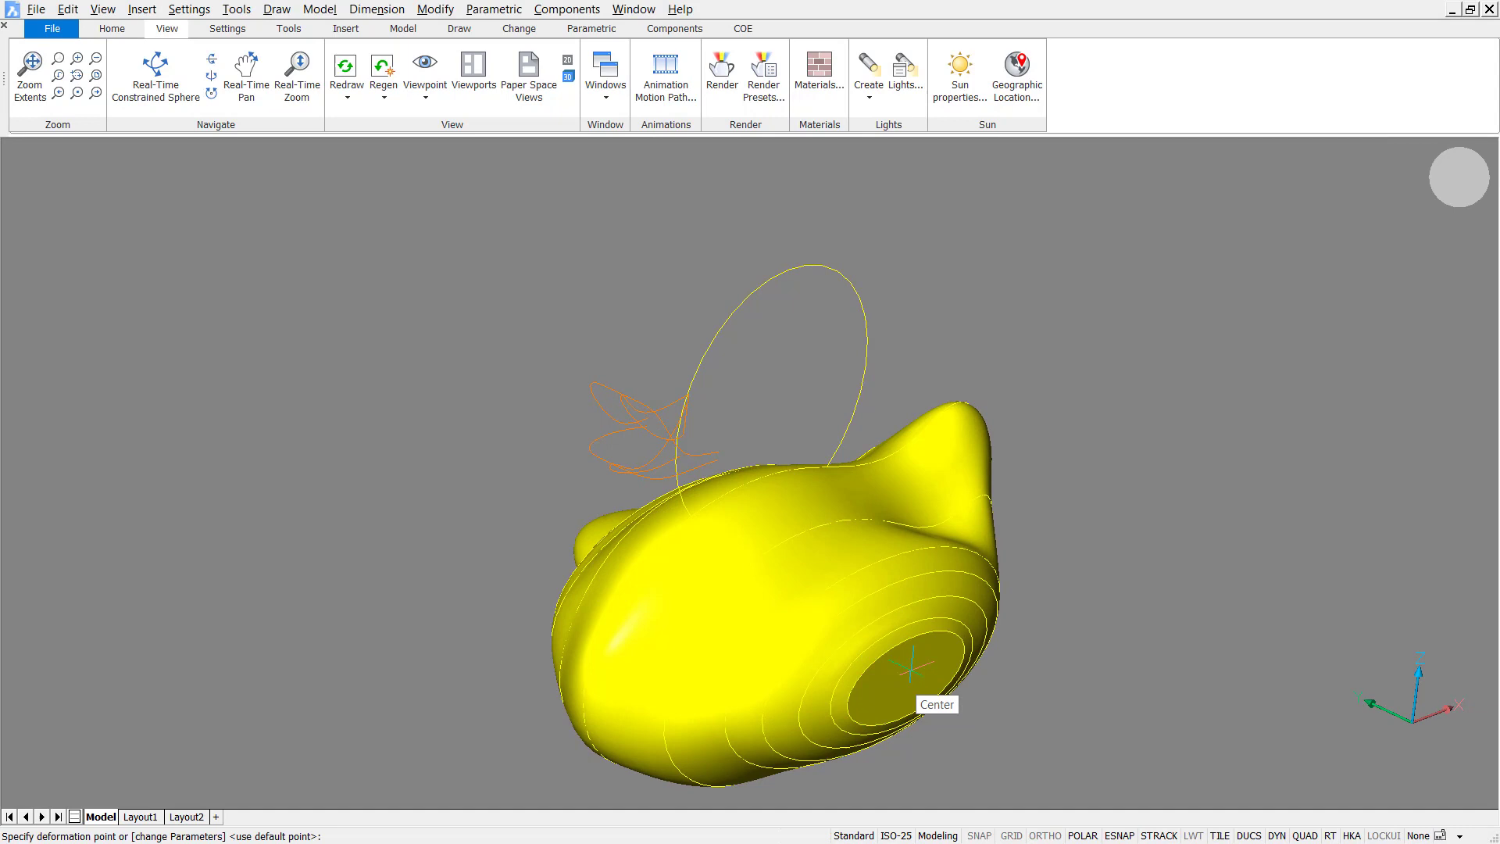
left_click(905, 678)
left_click(996, 718)
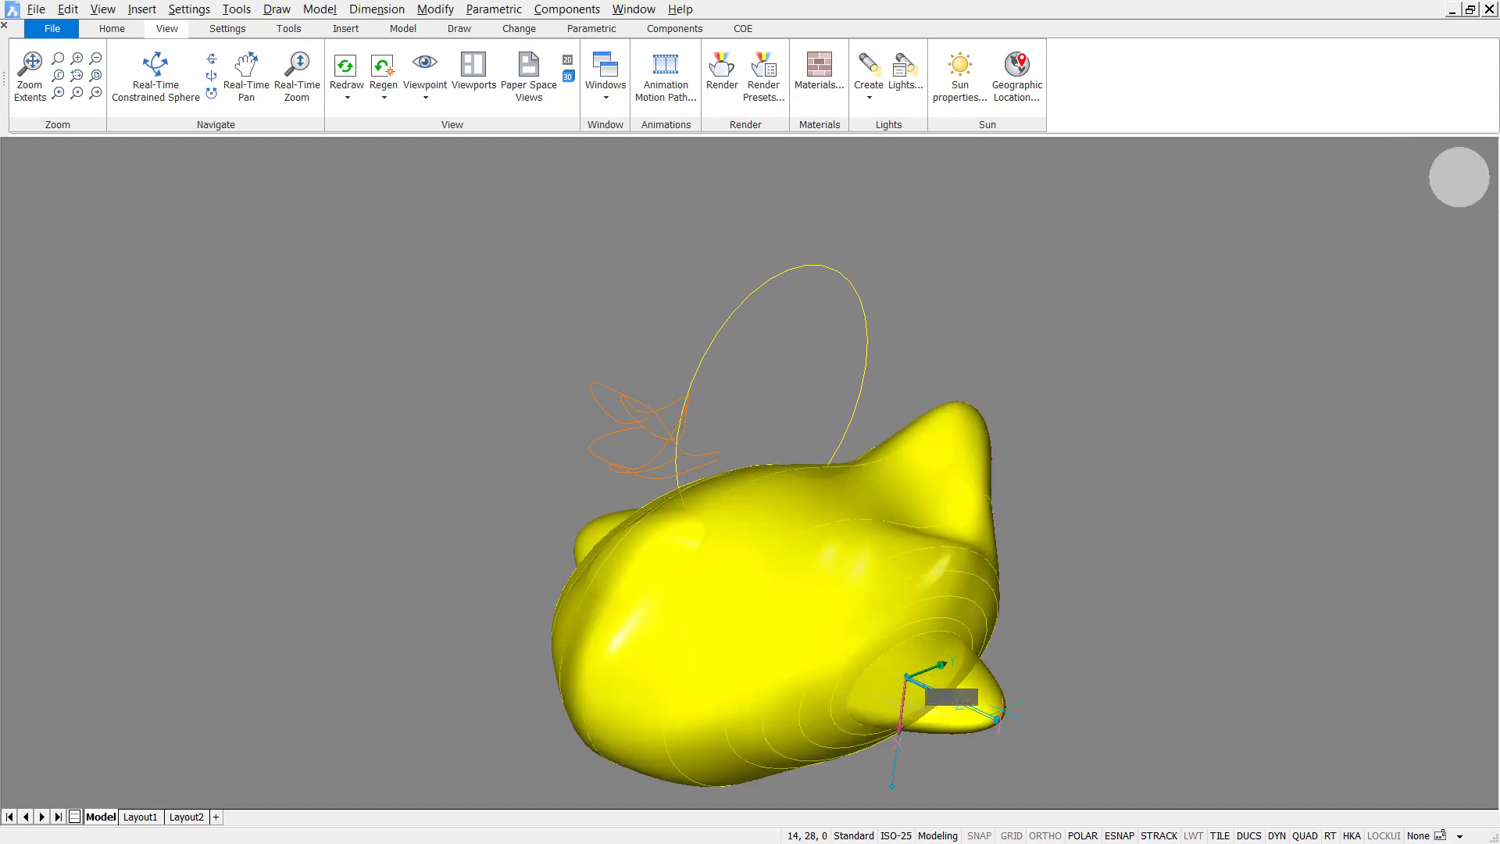
middle_click_drag(1085, 542, 1056, 507)
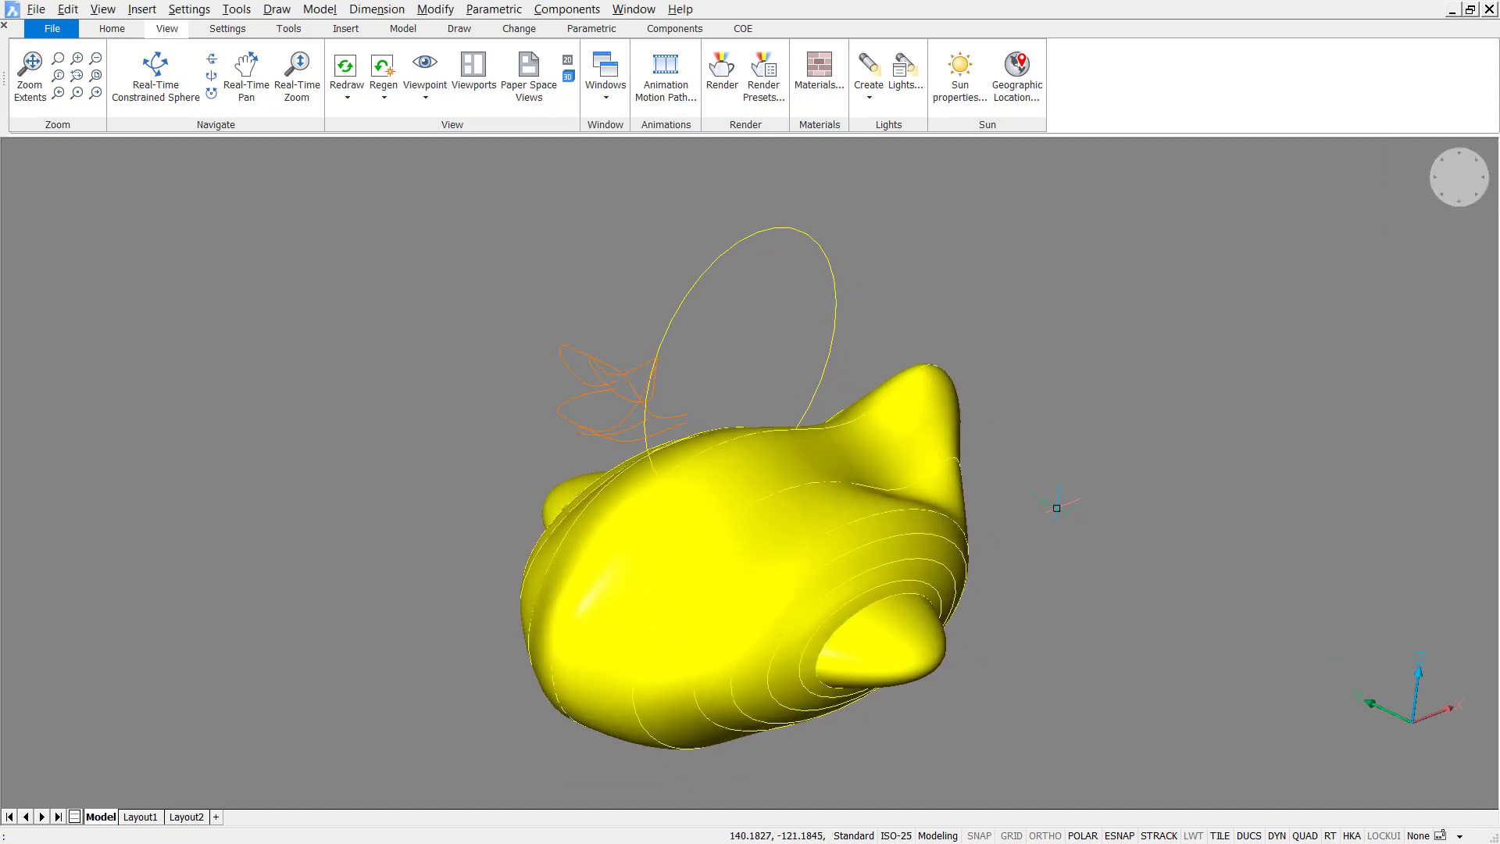
Step: Place a radius-27 sphere above the body as the head and restore the side panels
left_click(402, 28)
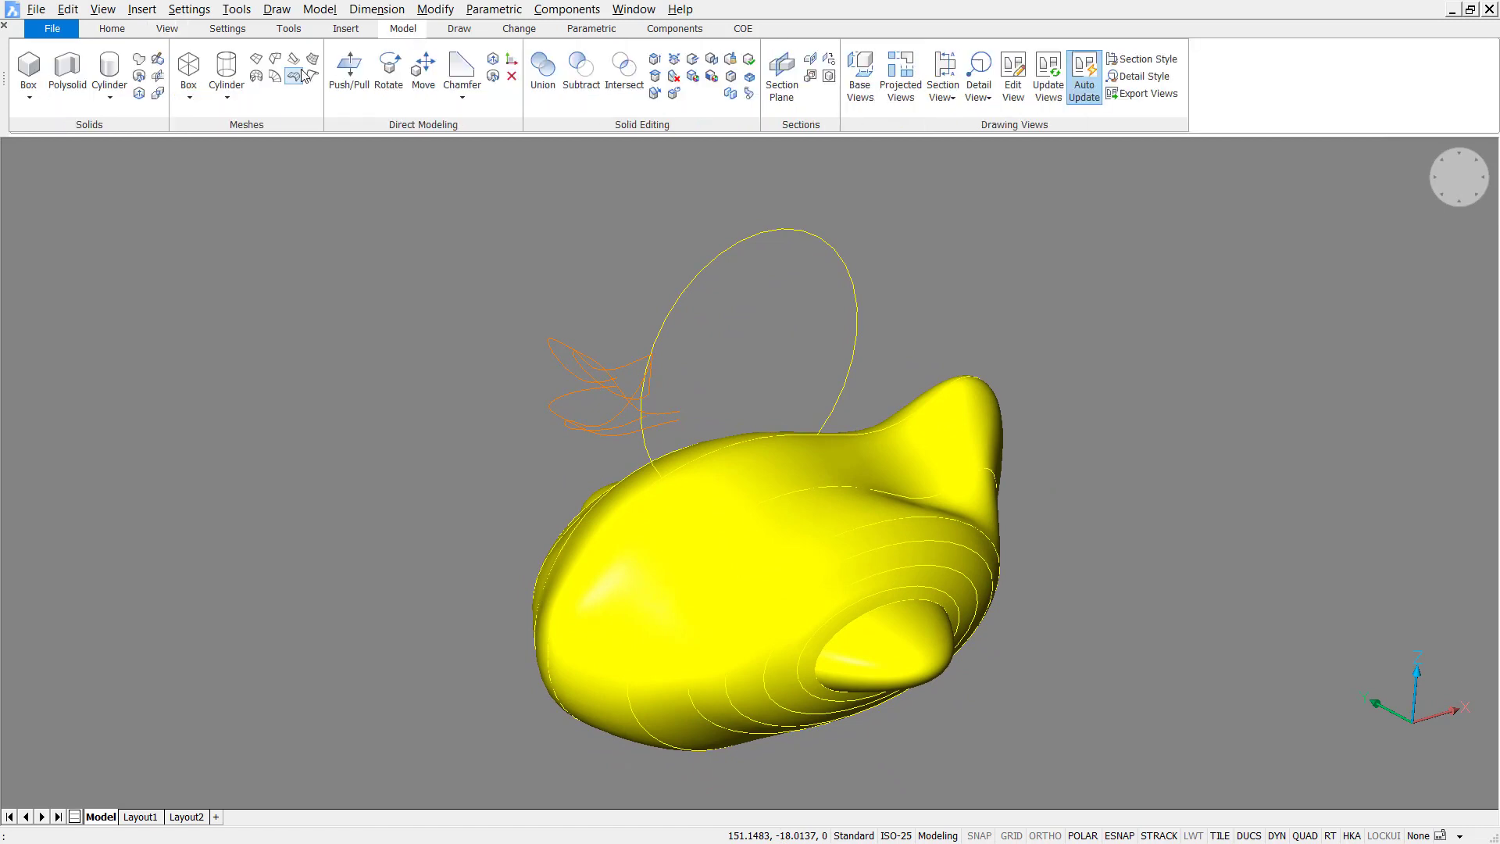
left_click(110, 98)
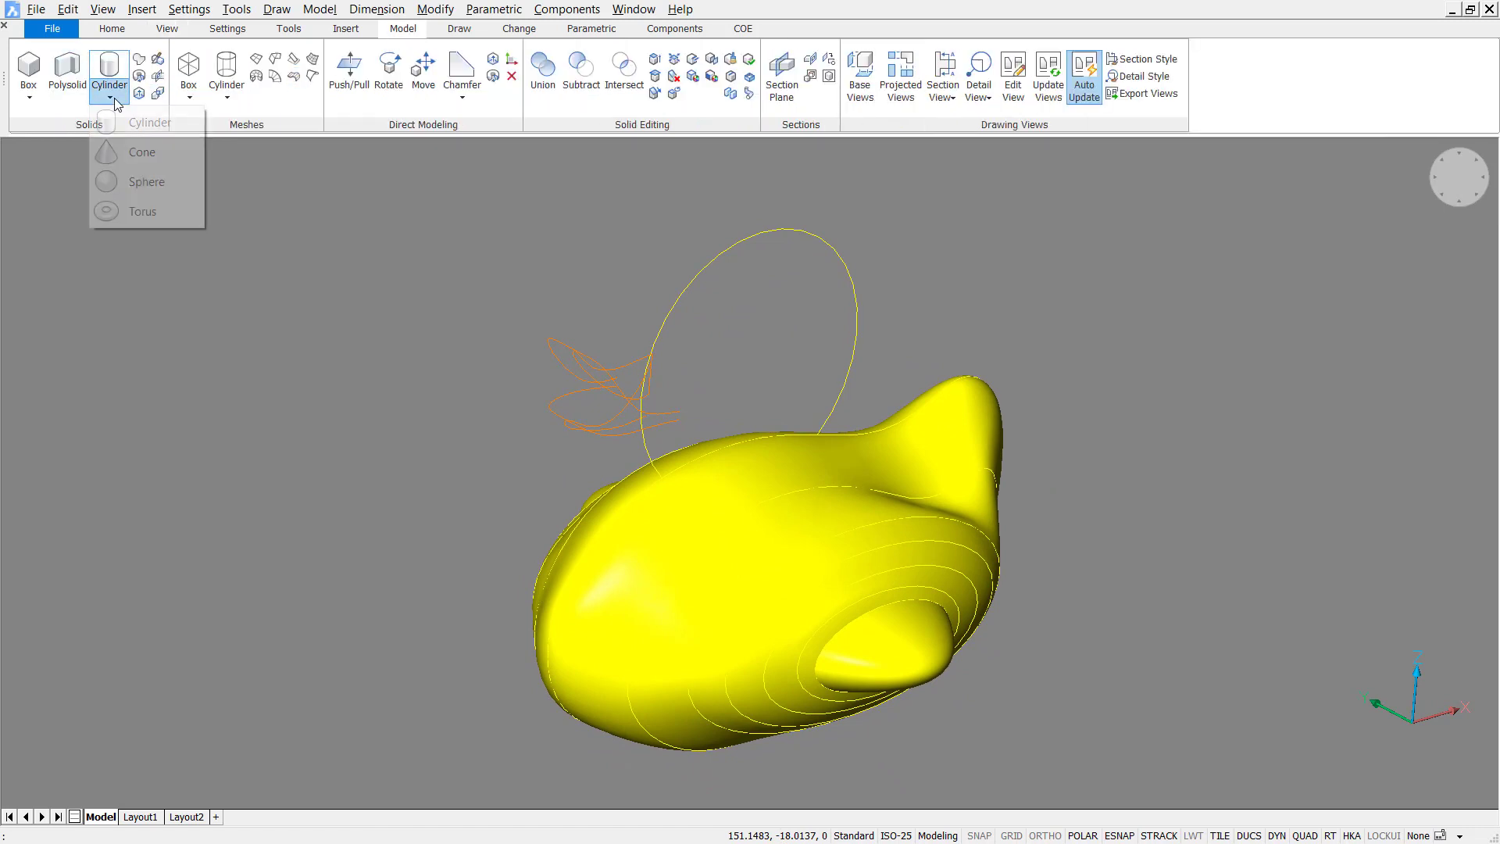
left_click(119, 182)
left_click(749, 364)
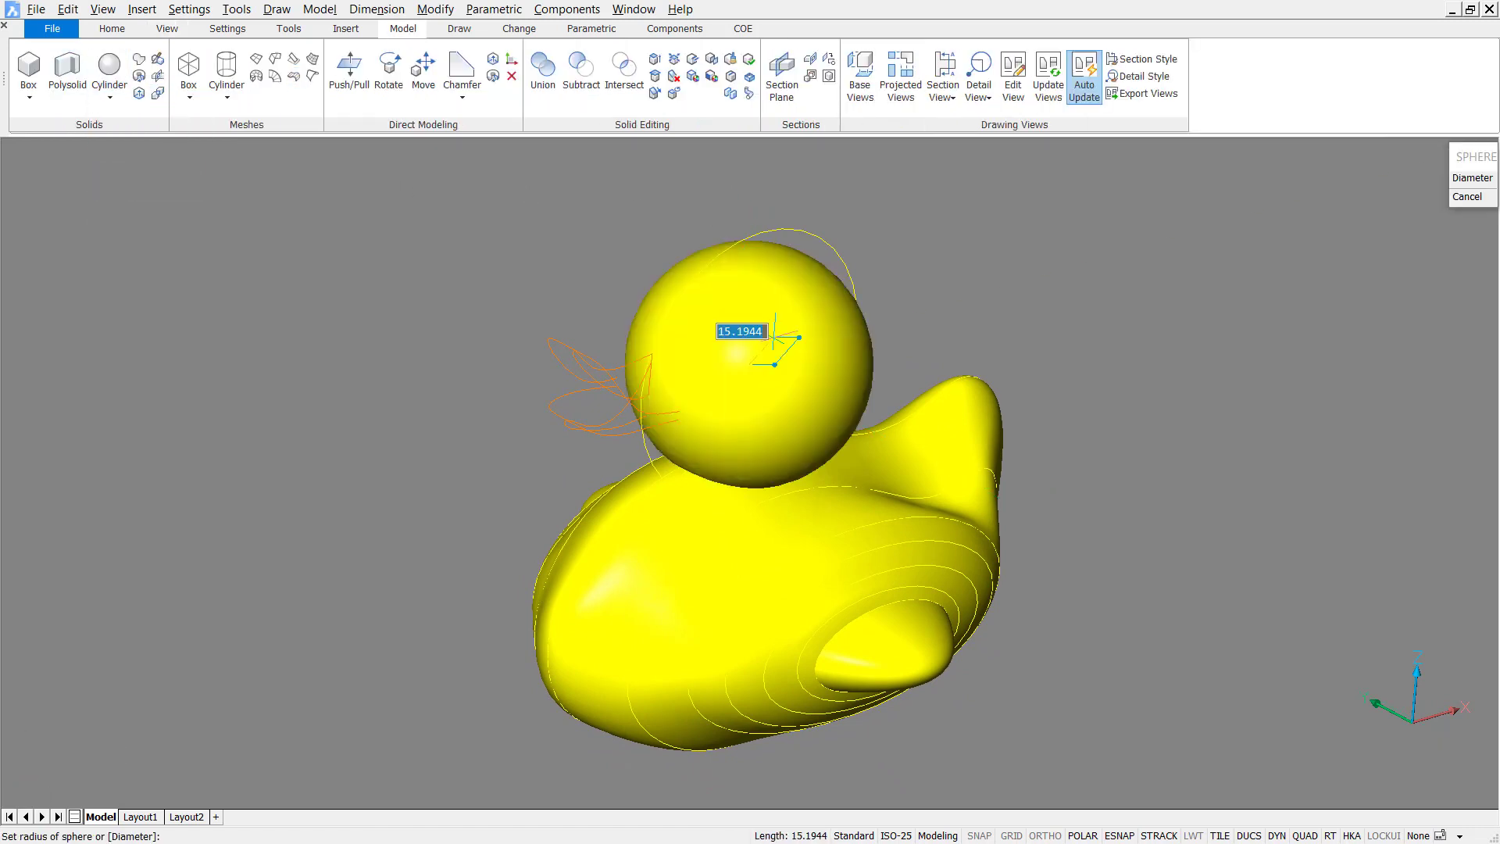
key("Return")
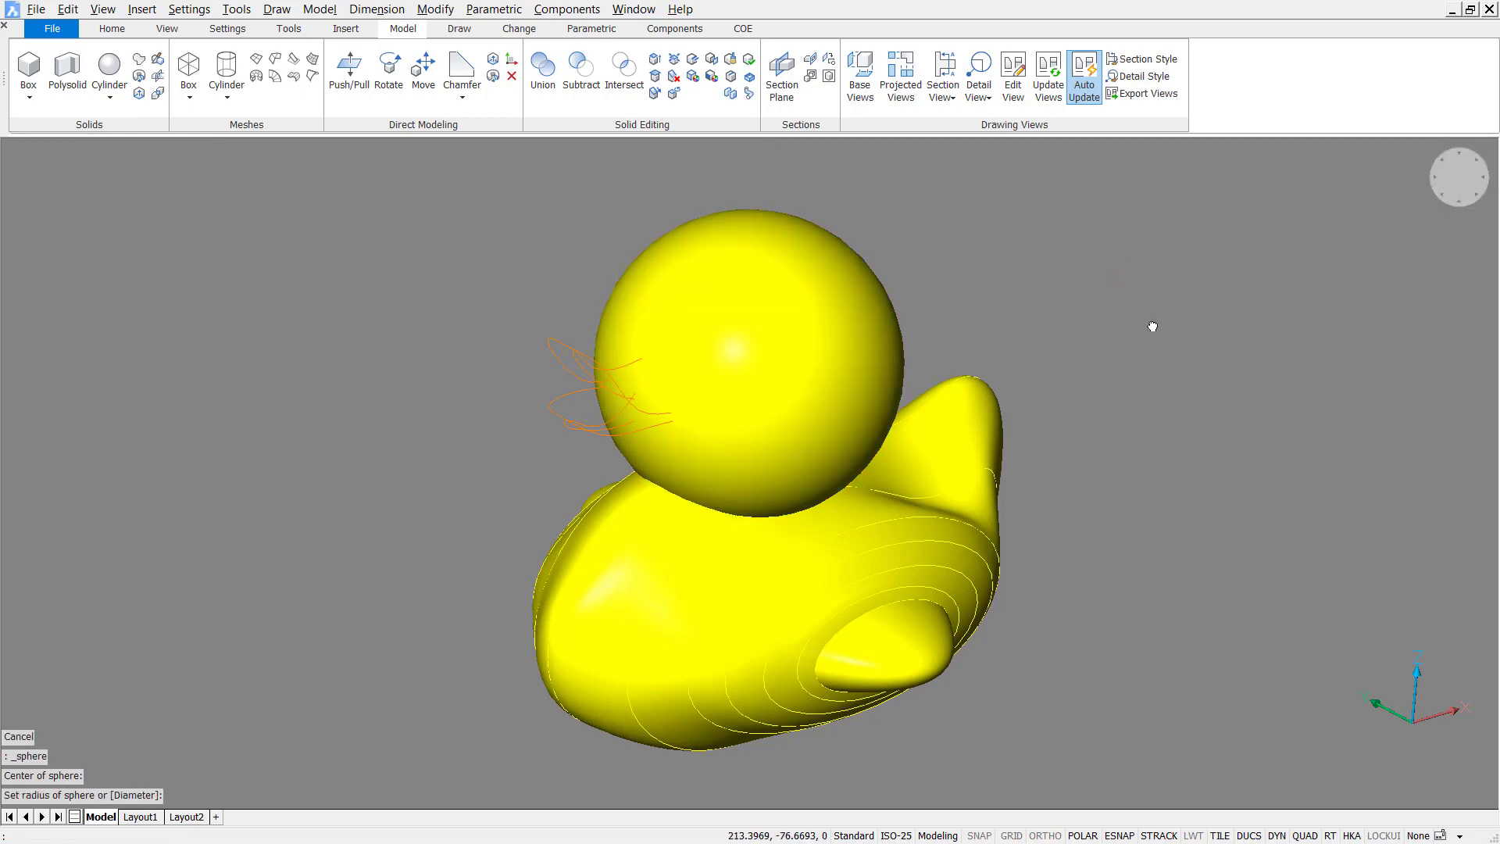
scroll(1126, 333, "up", 1)
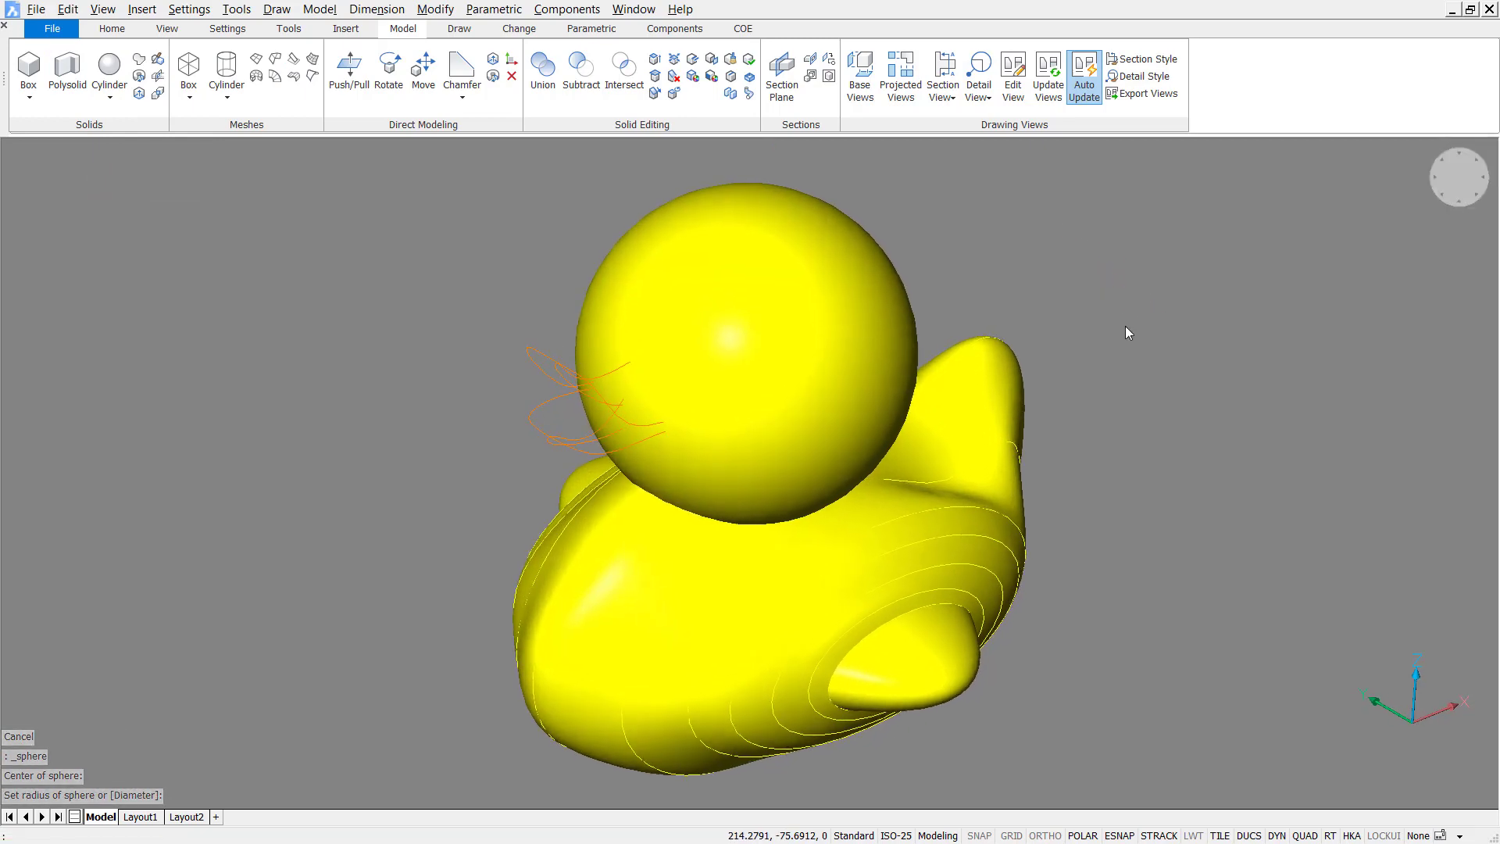
key("ctrl+0")
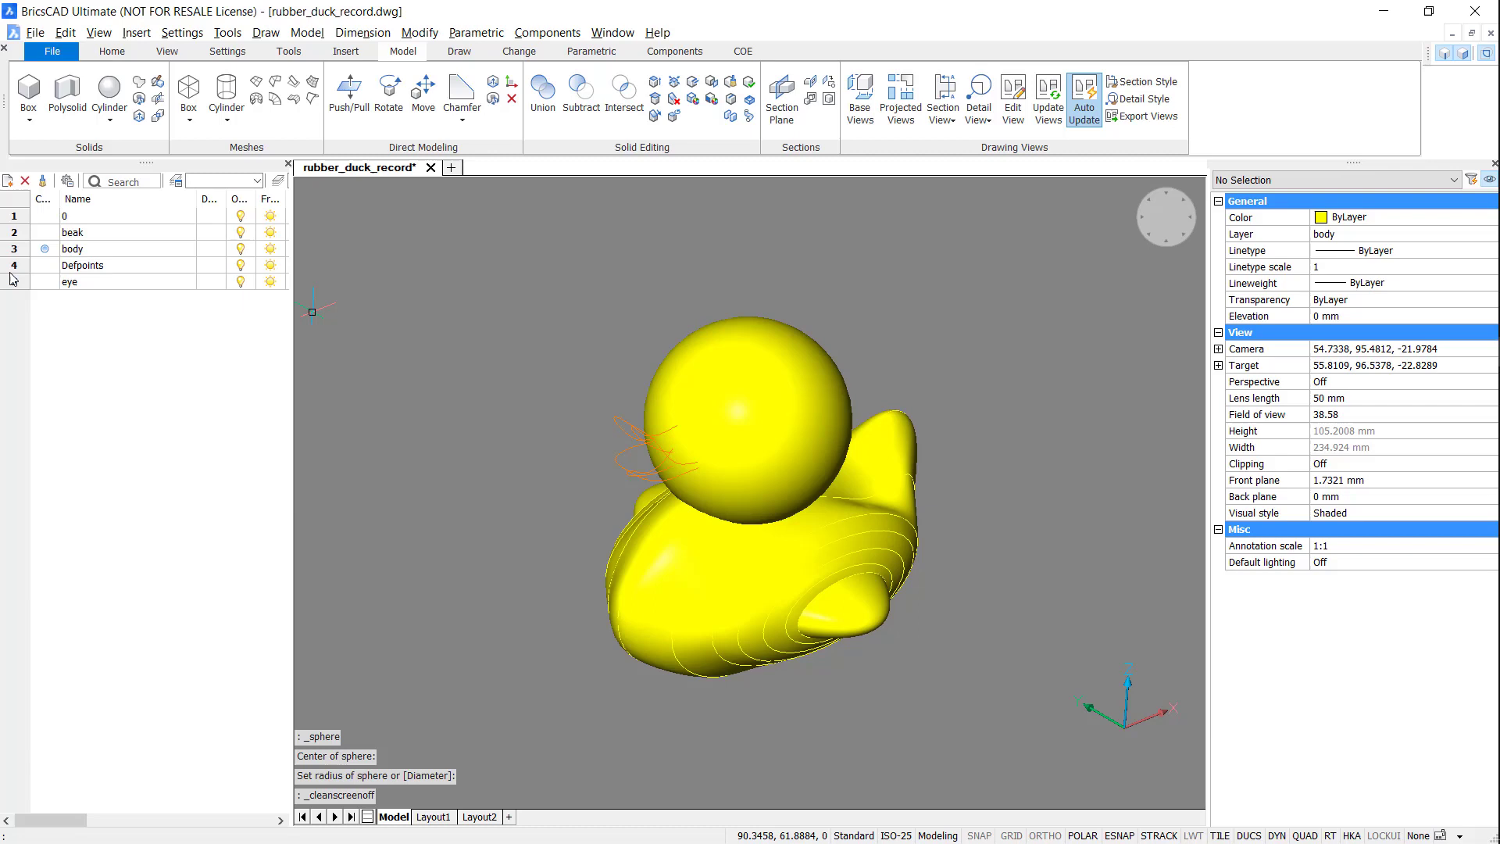
Step: Hide the panels and place a radius-3 eyeball sphere on the front of the head
key("ctrl+0")
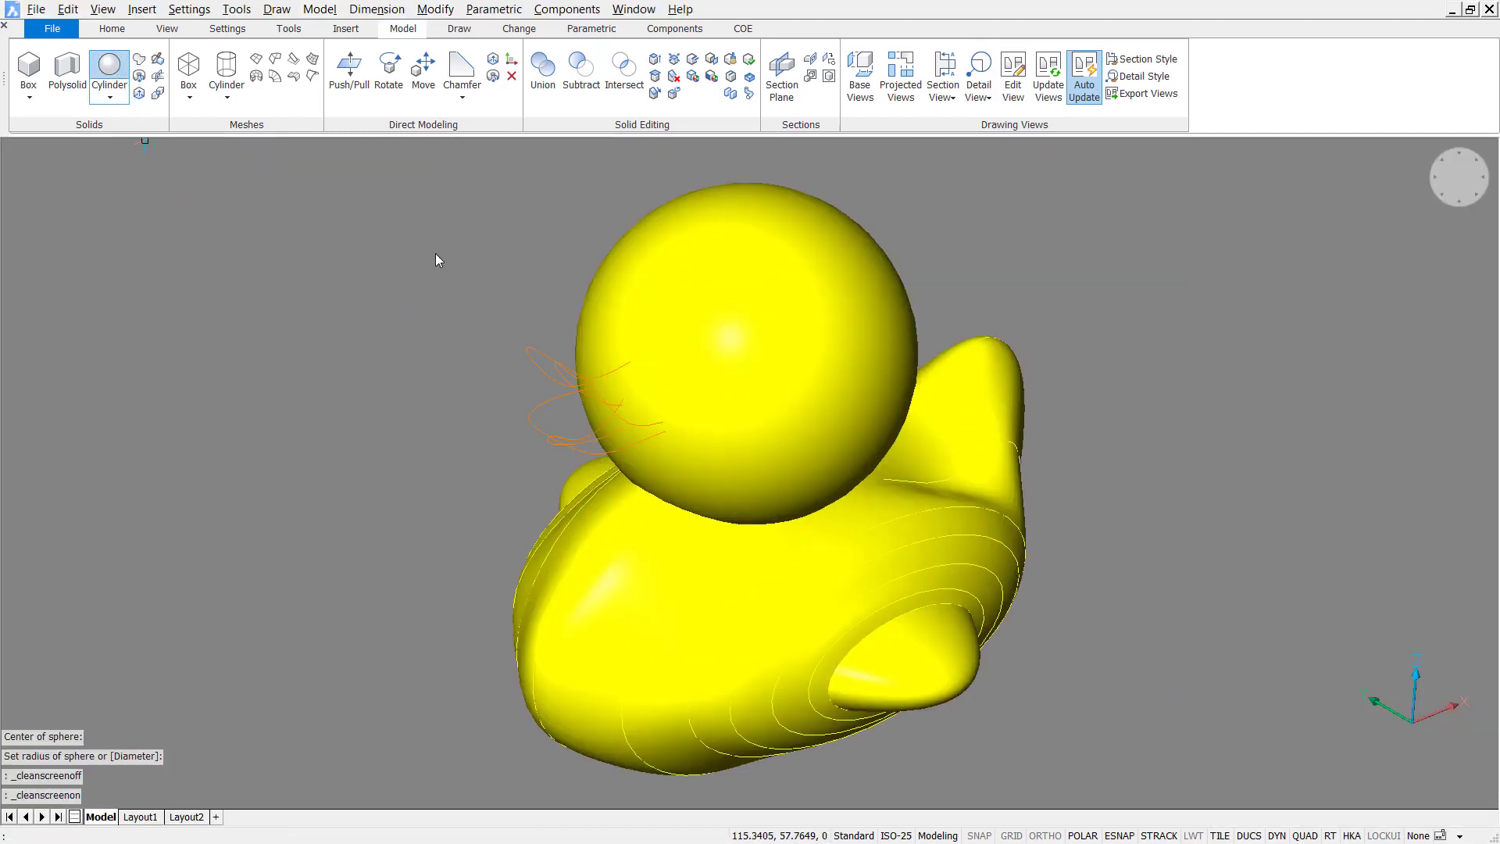
key("Return")
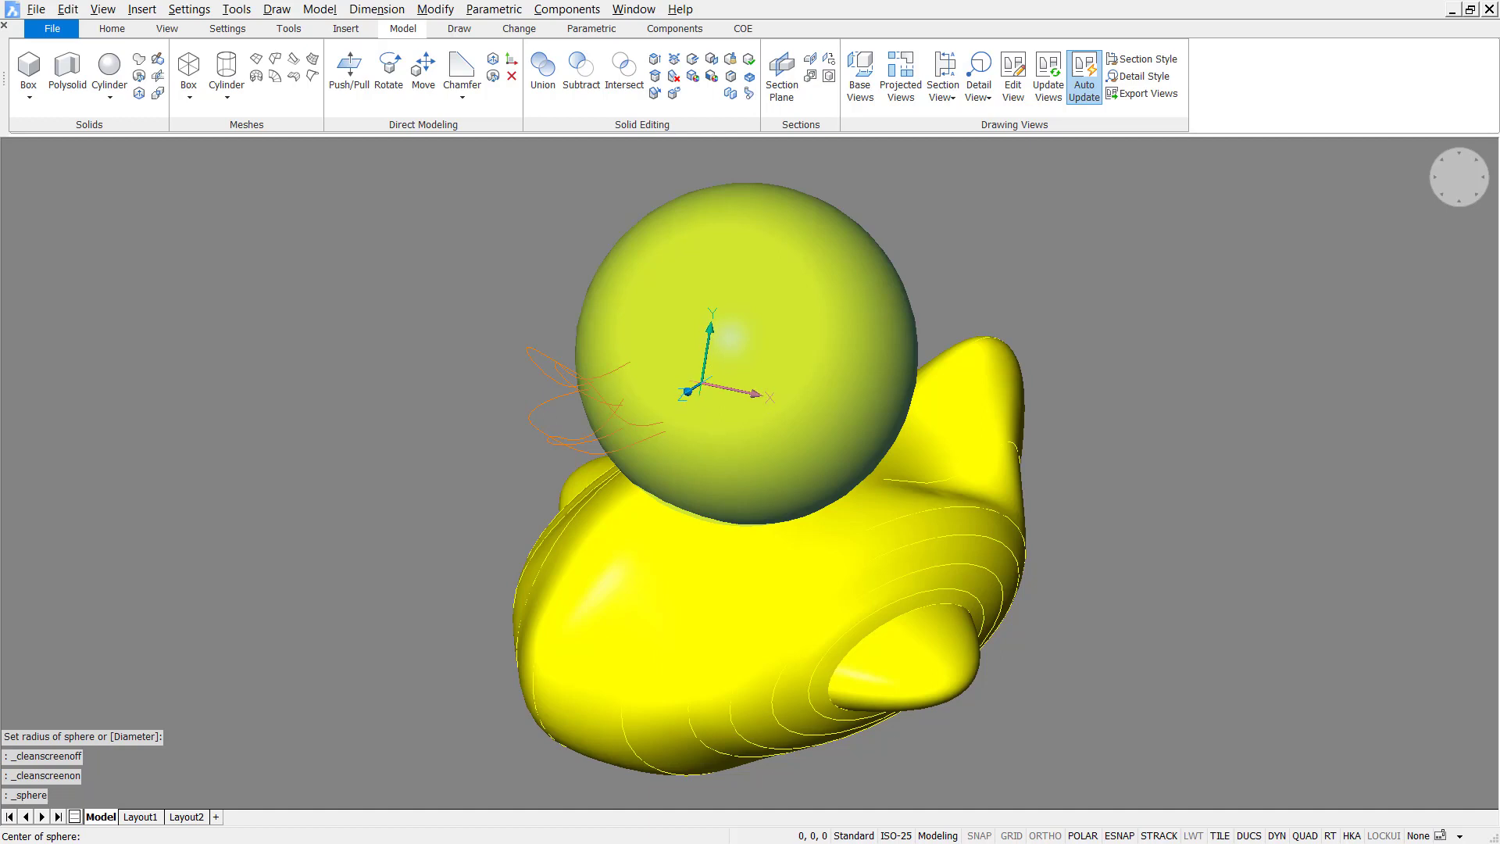
left_click(699, 391)
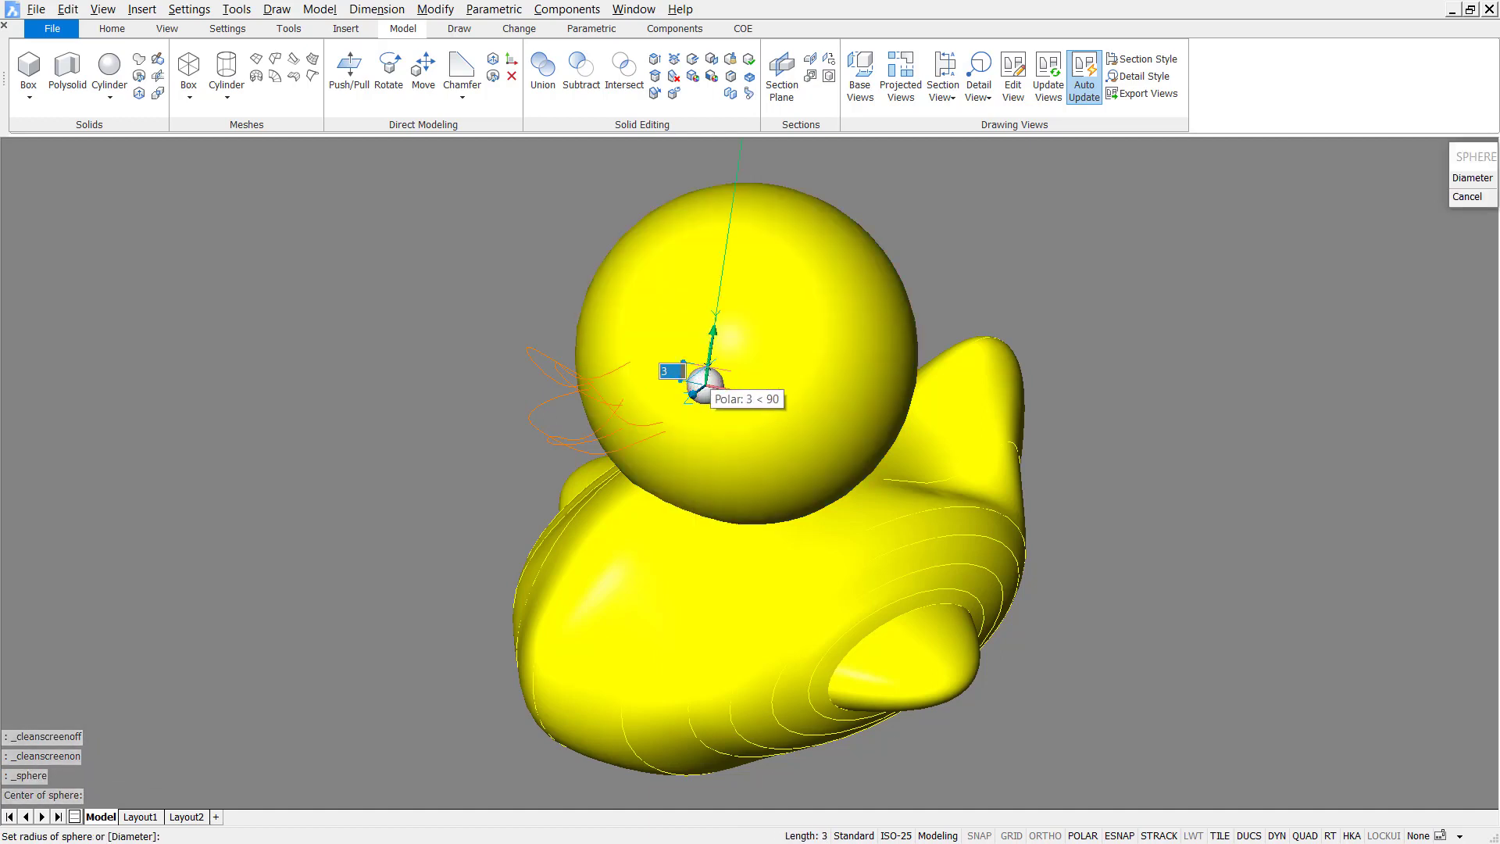
left_click(701, 387)
scroll(700, 392, "up", 5)
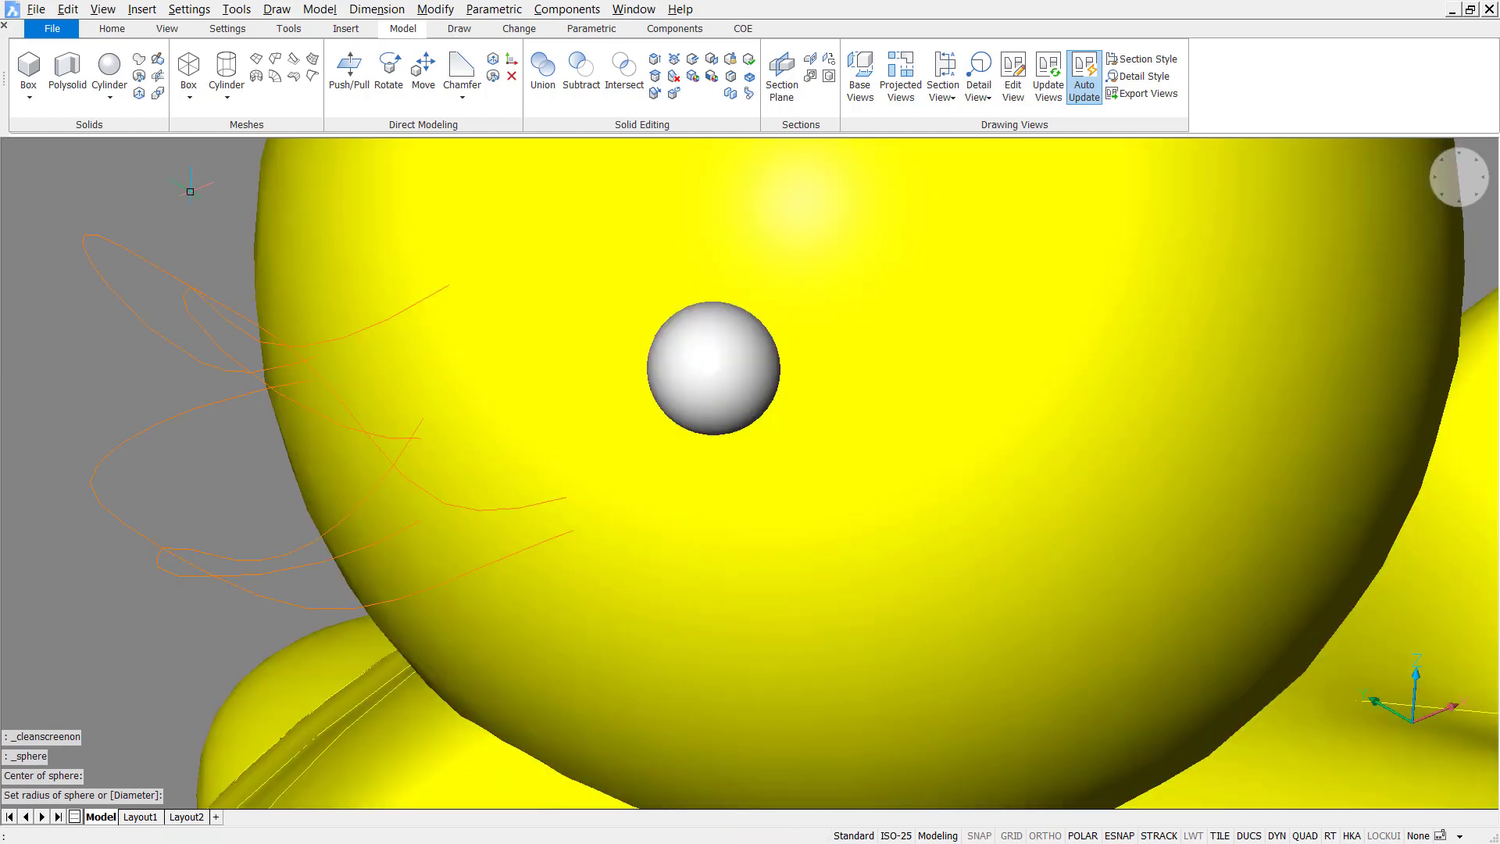
left_click(108, 64)
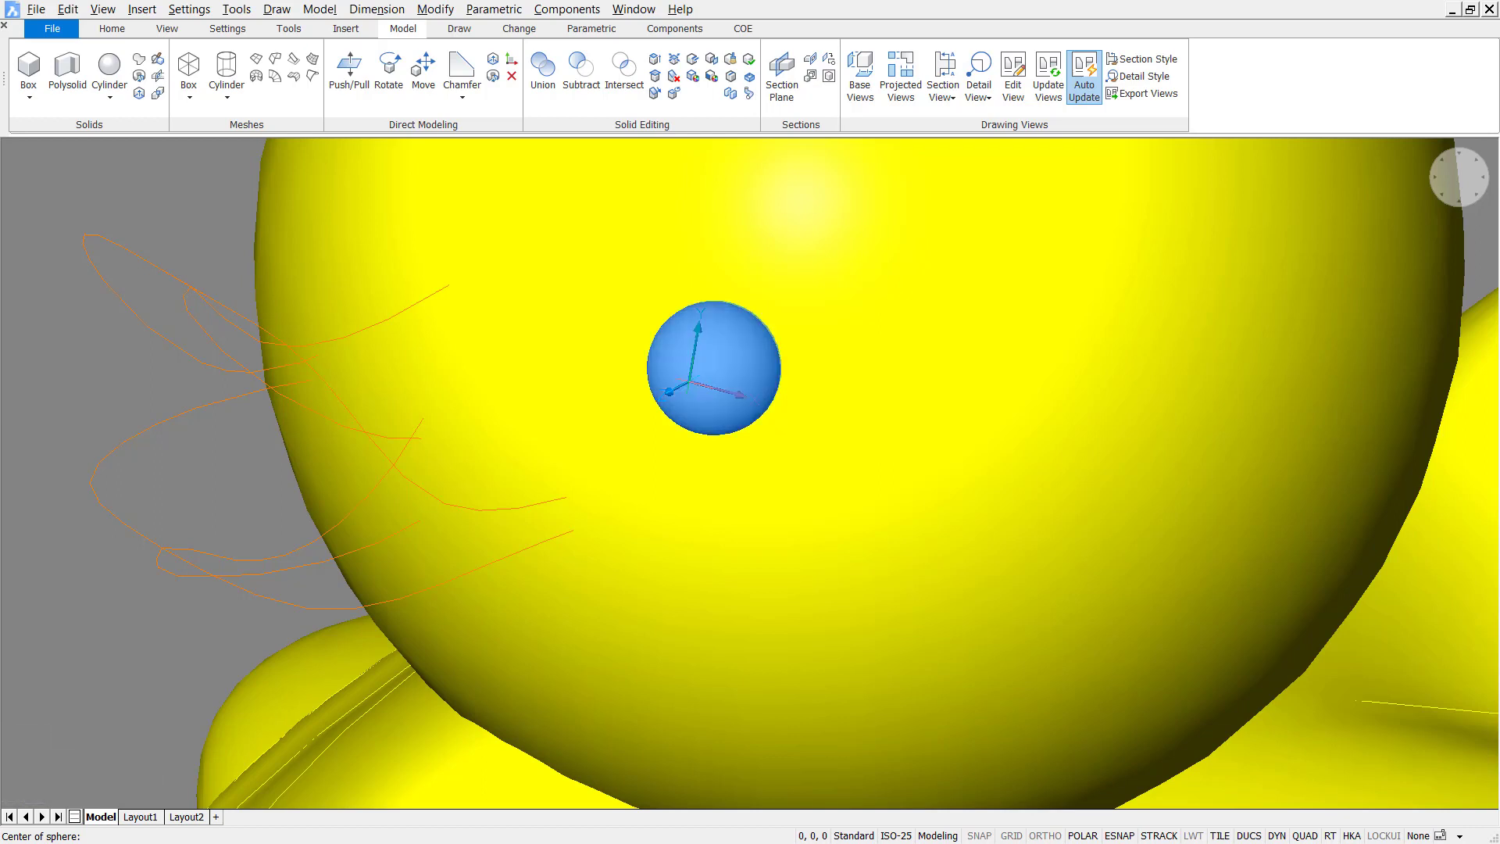
Step: Subtract a 0.9-radius sphere from the eyeball to hollow the pupil, then restore the panels
left_click(689, 381)
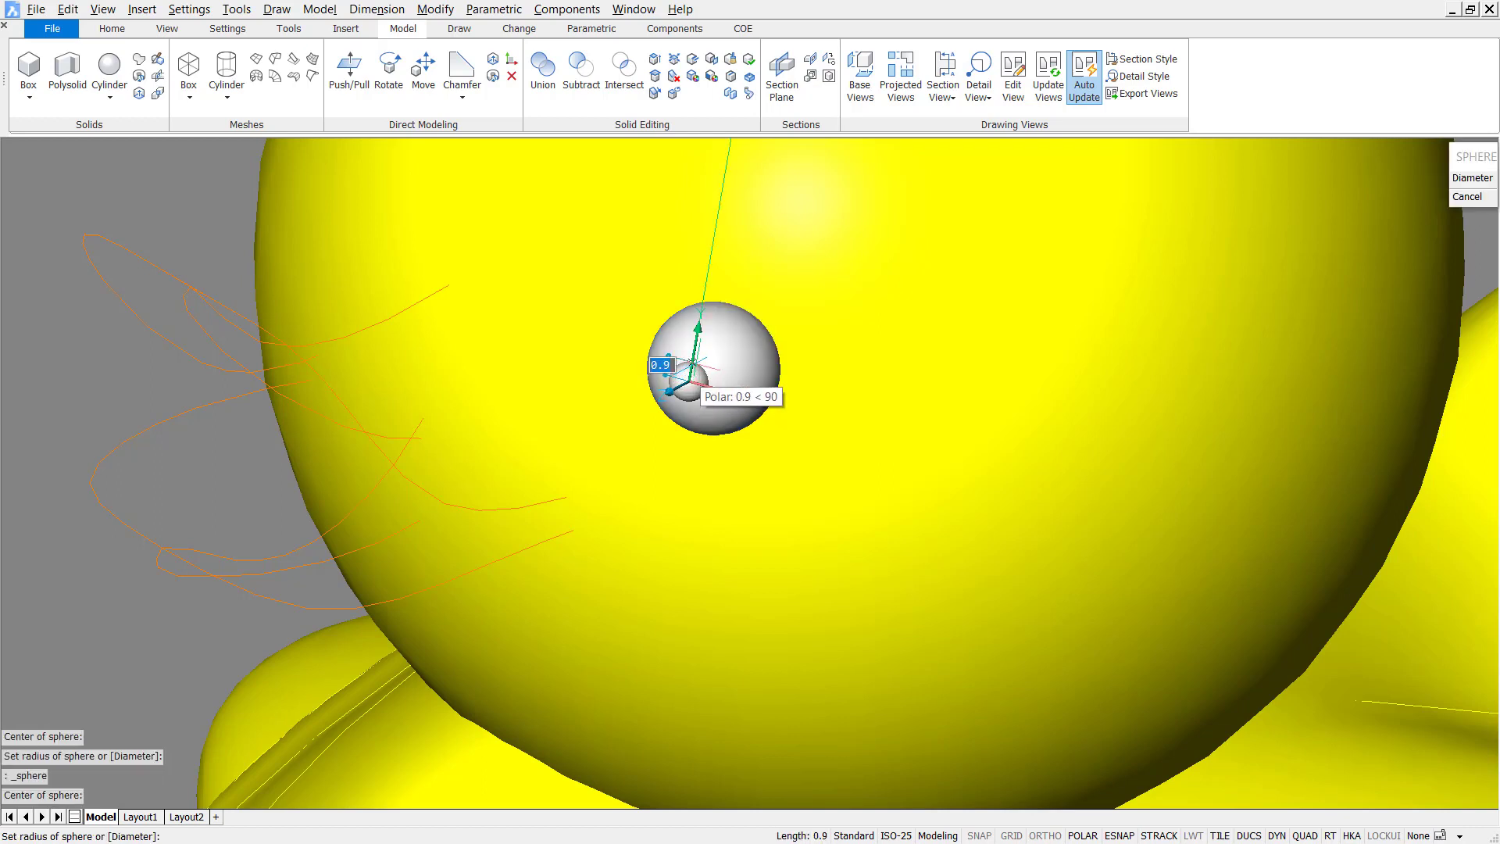
left_click(691, 376)
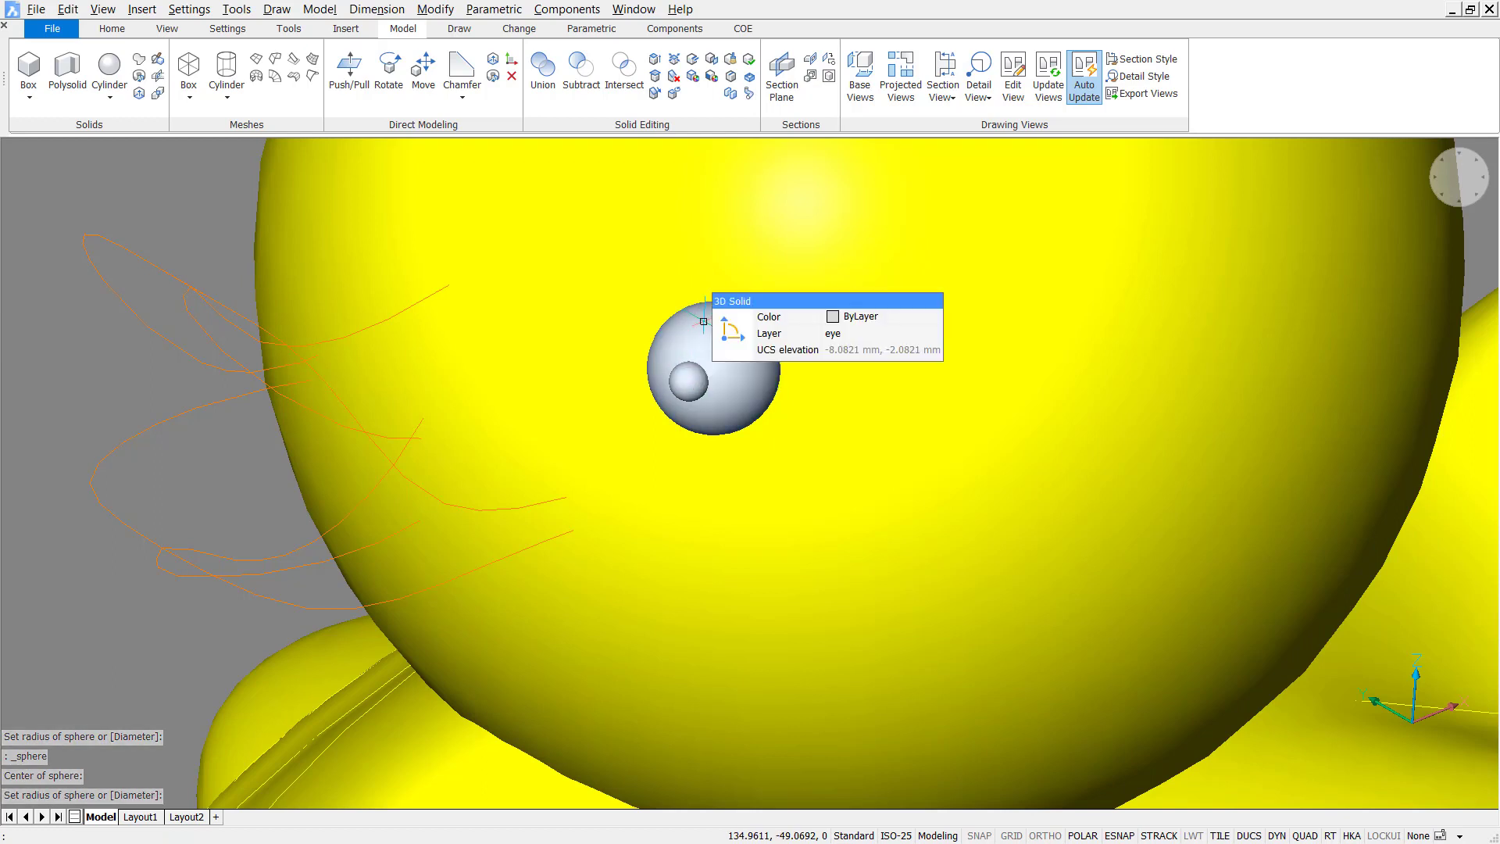
left_click(577, 90)
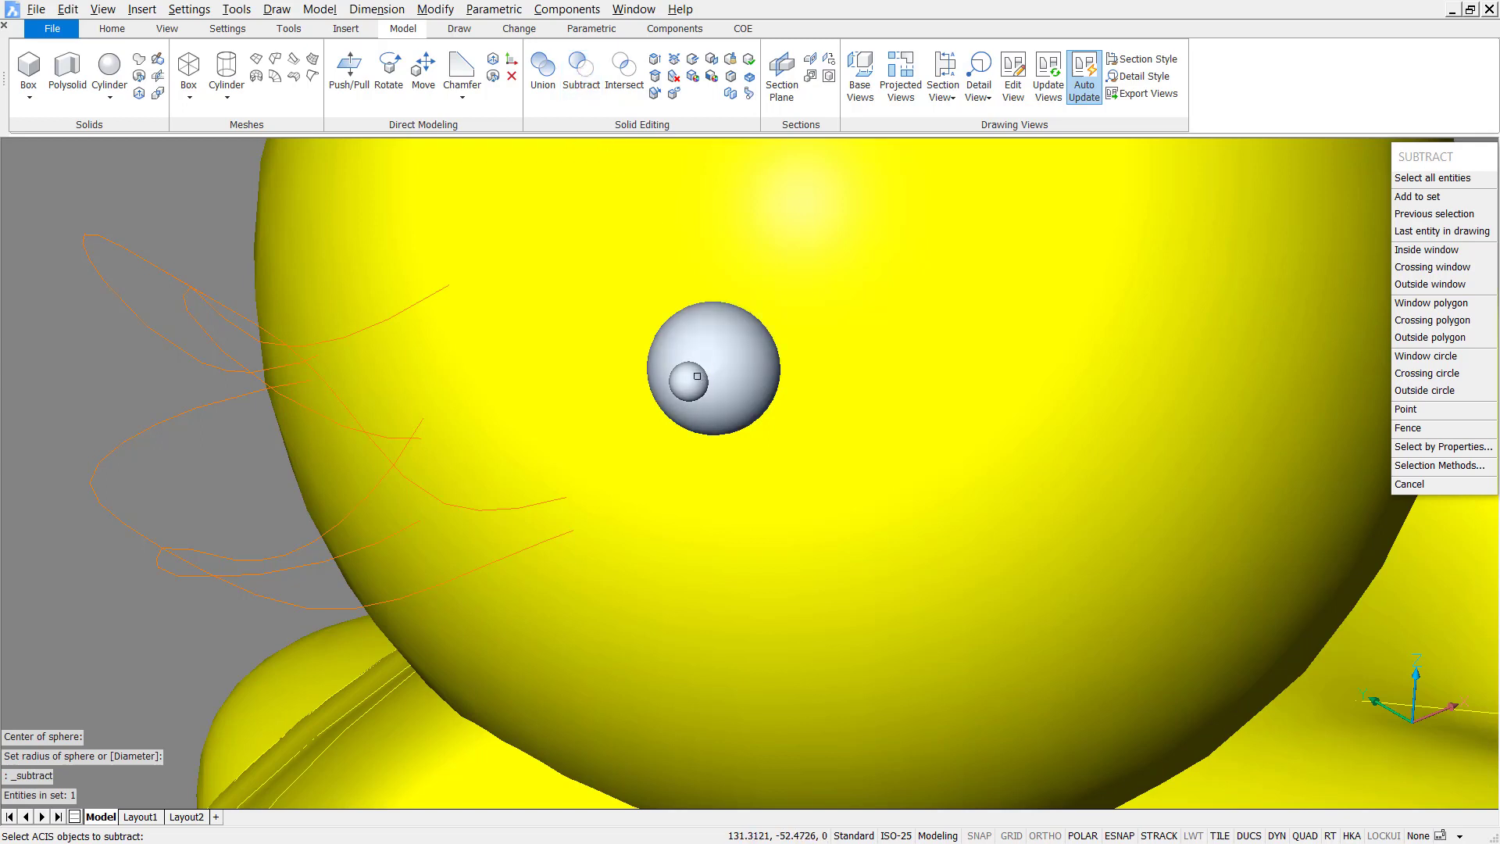
left_click(690, 376)
key("Return")
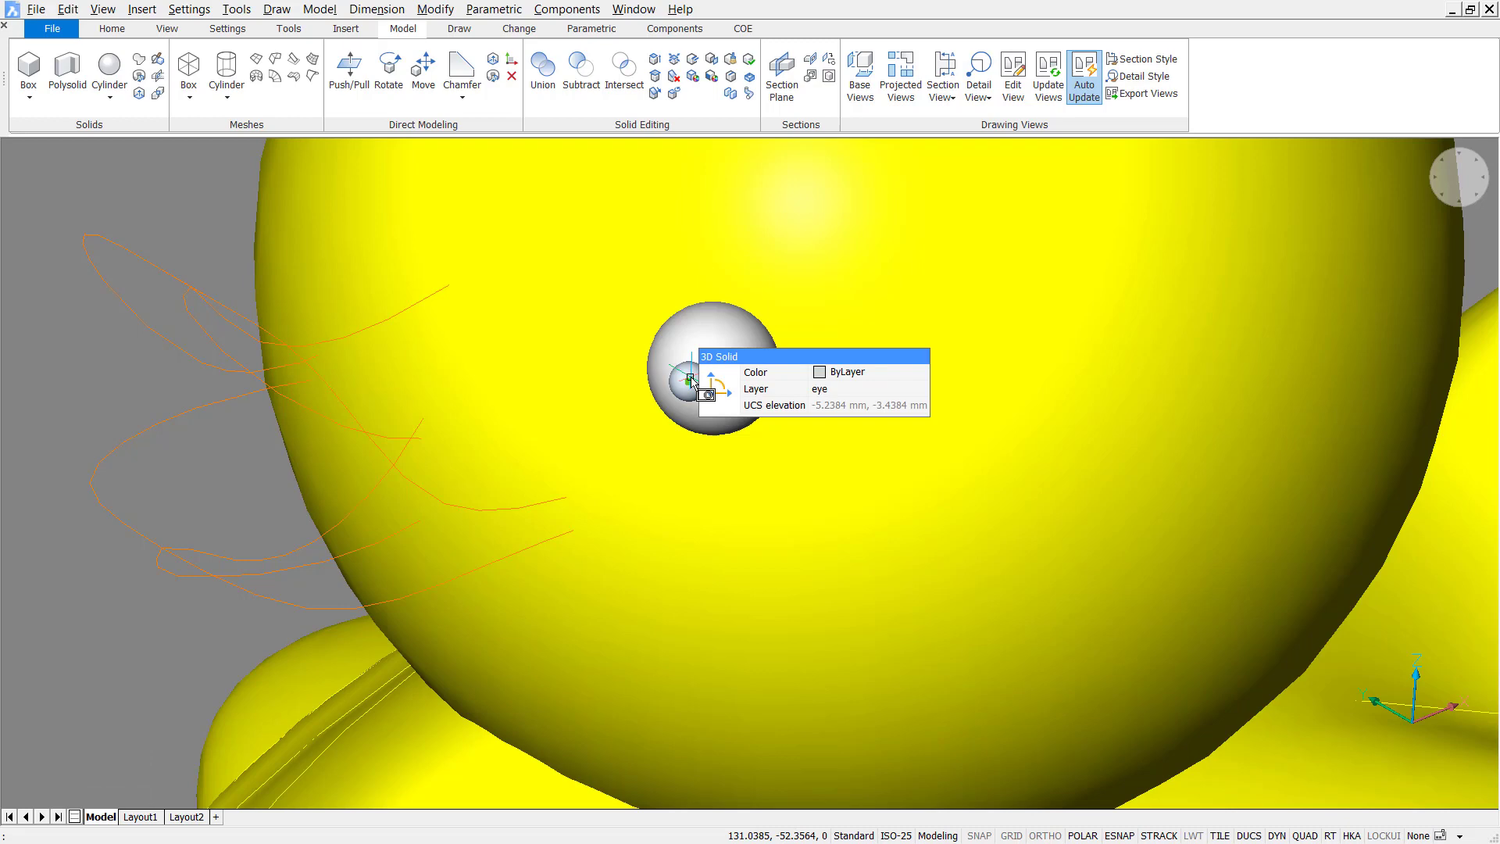
left_click(691, 377)
key("Return")
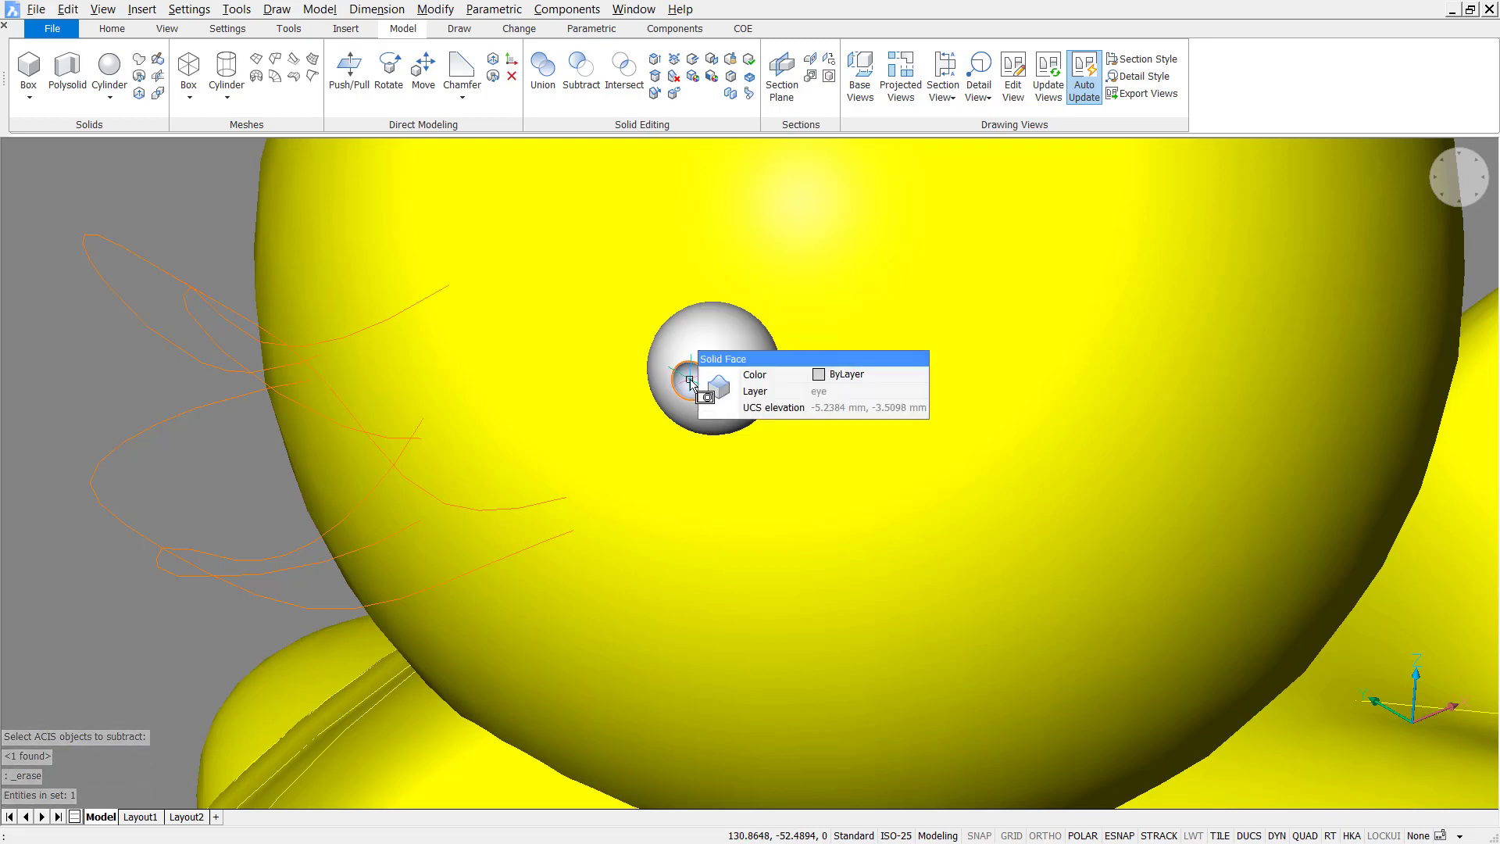
key("ctrl+0")
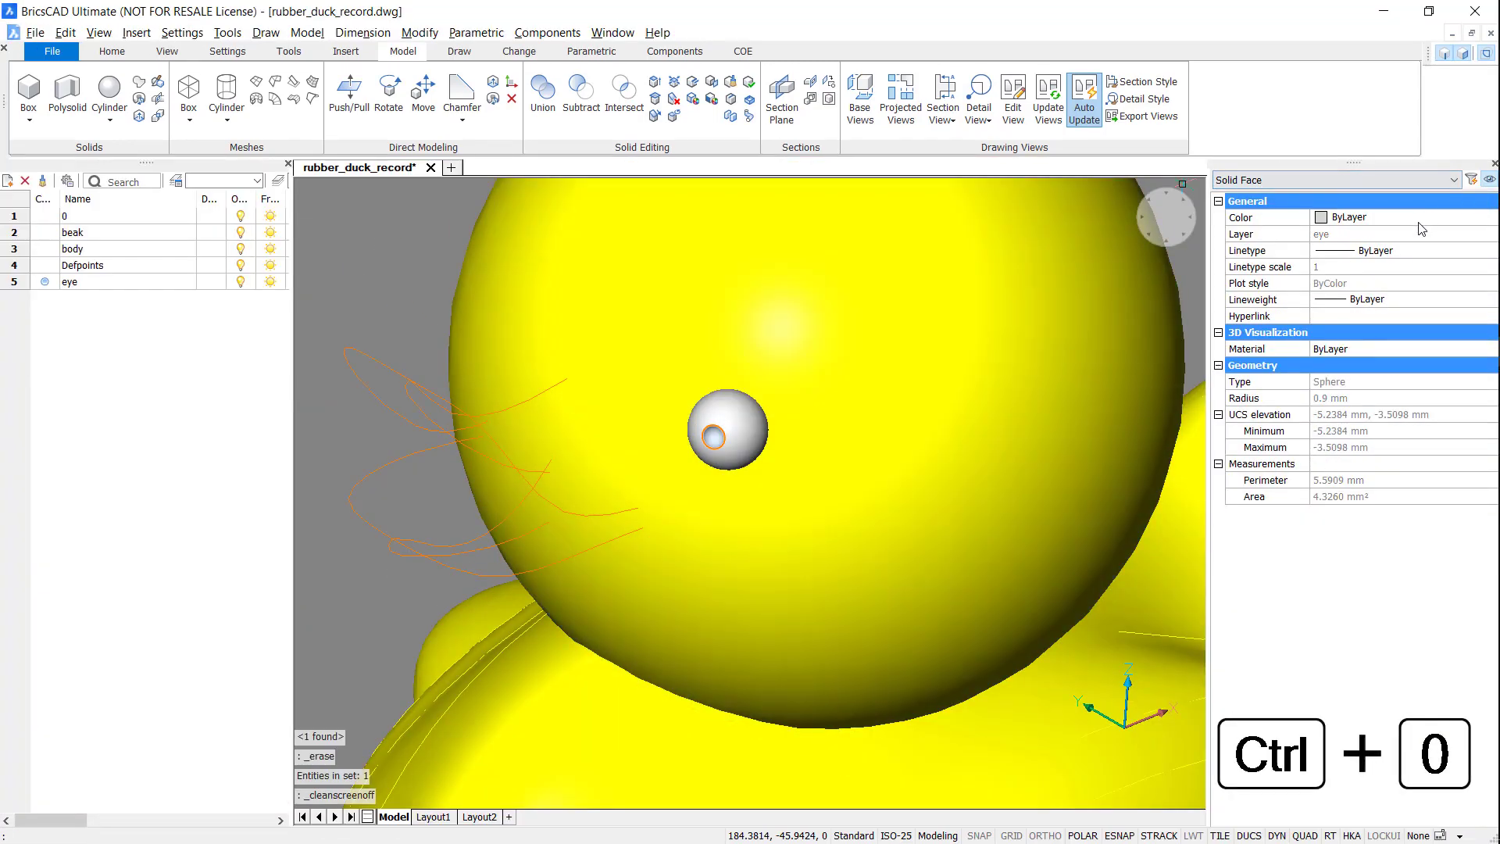
Step: Colour the pupil face black, clear the selection and hide the side panels
left_click(1418, 221)
left_click(1378, 343)
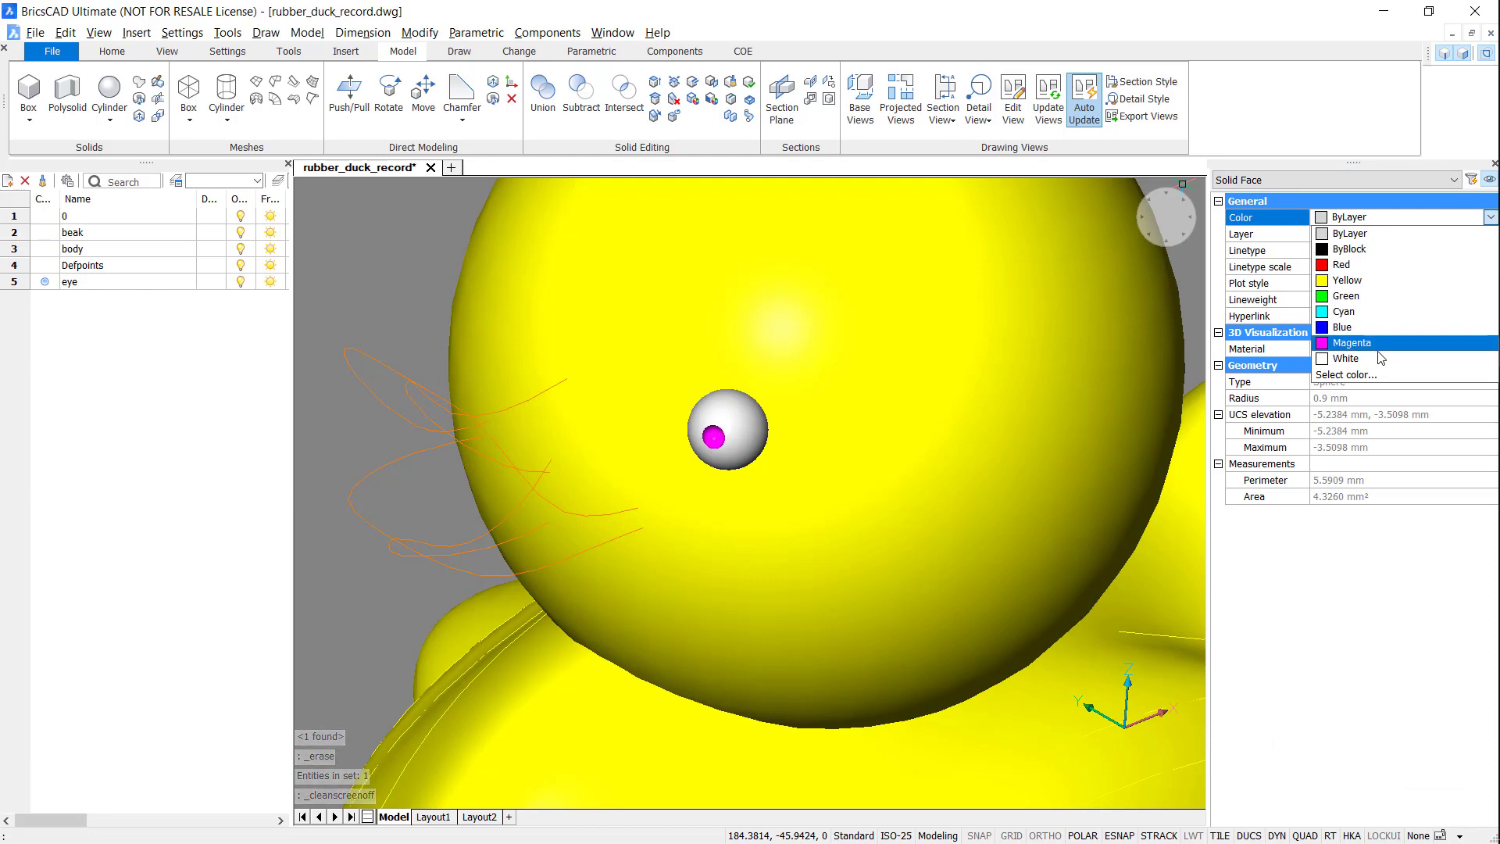
left_click(1380, 358)
key("Escape")
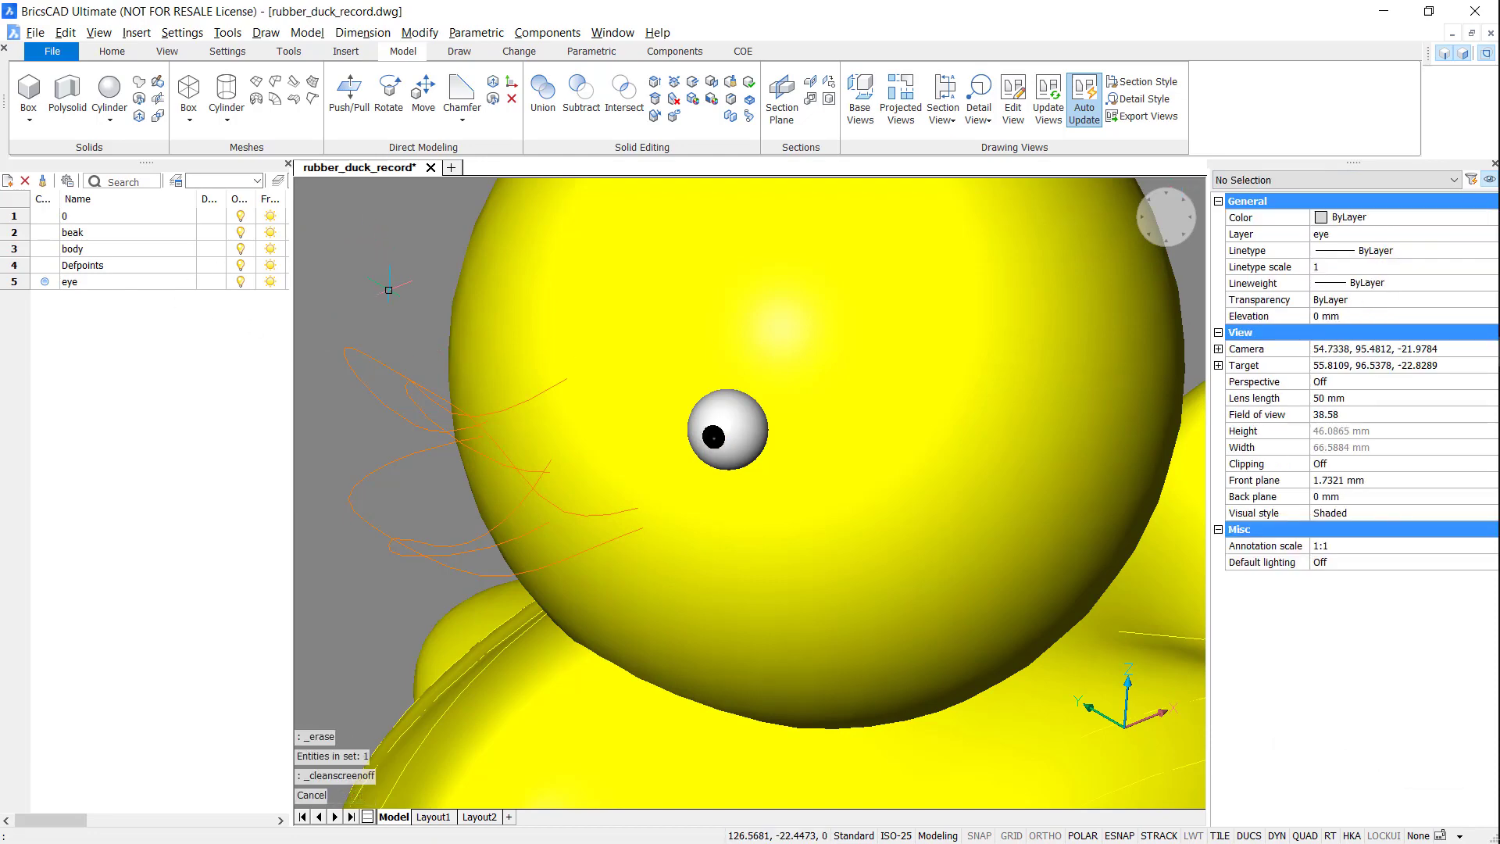
key("Escape")
key("ctrl+0")
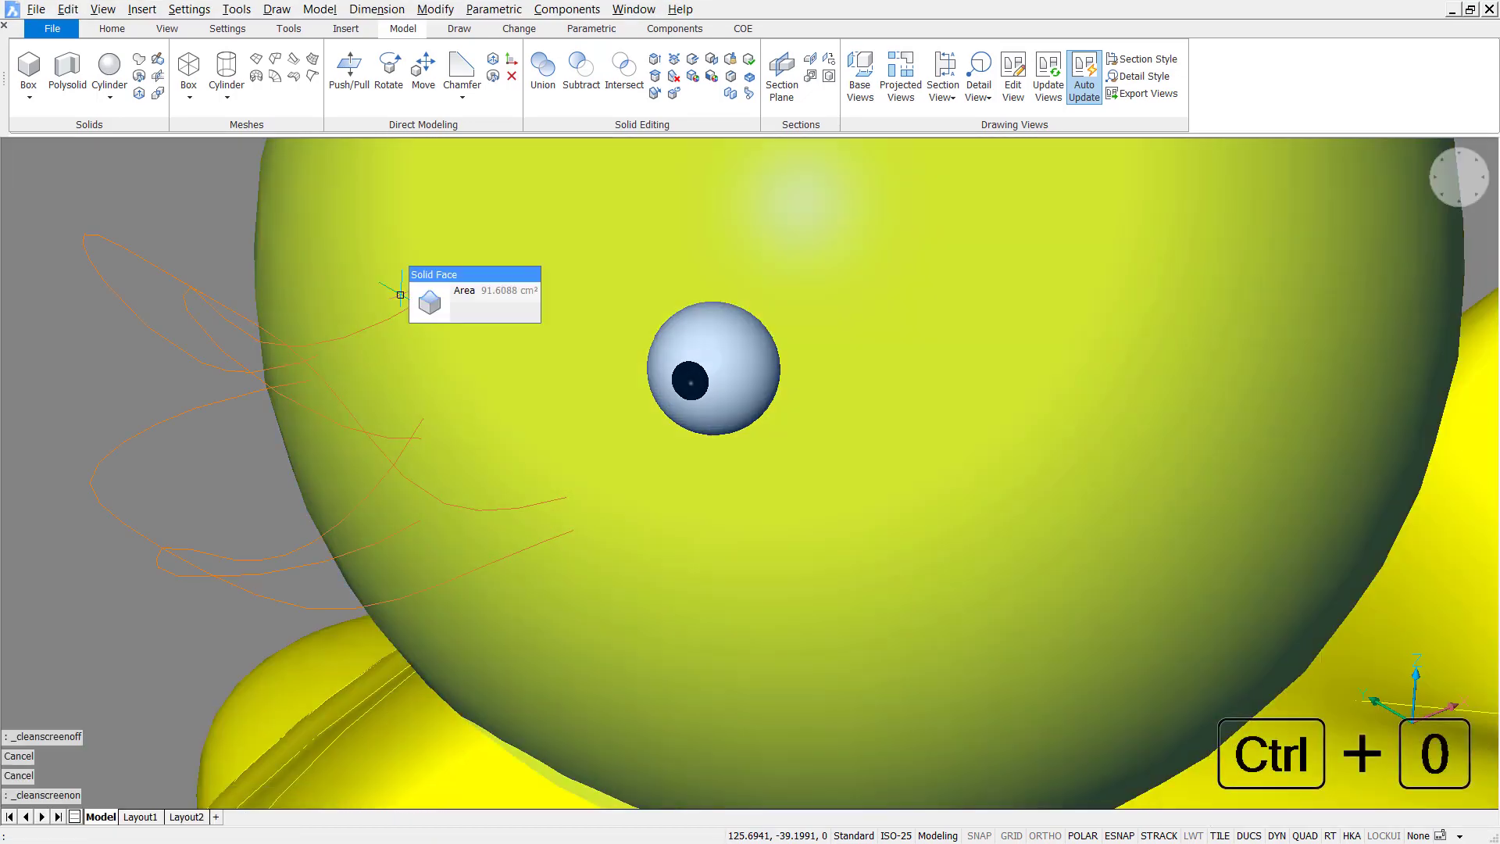
scroll(611, 324, "down", 5)
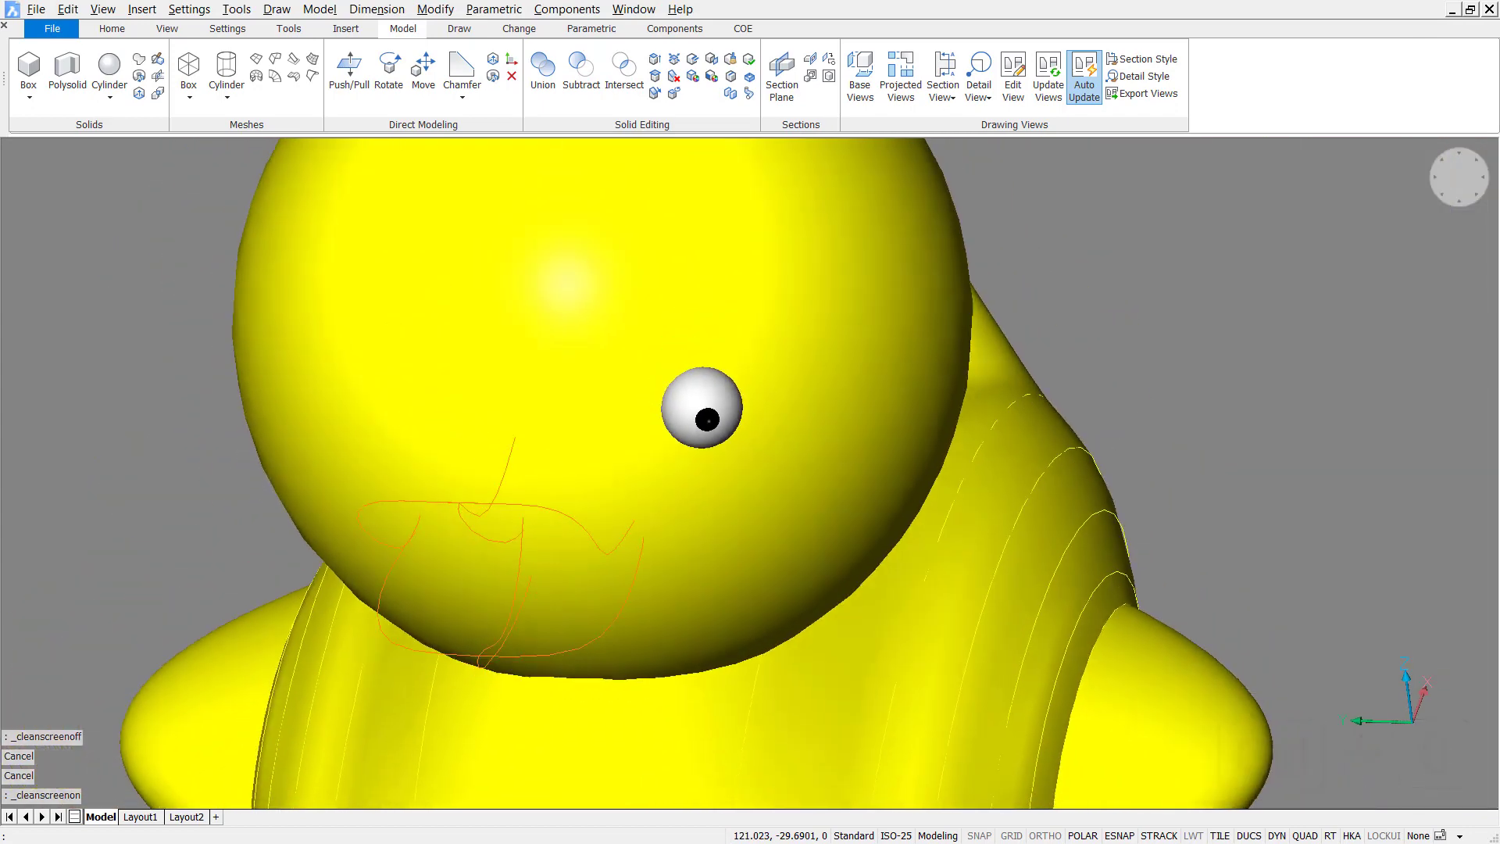
Step: Orbit to a head-on view and select the eye for mirroring
middle_click_drag(610, 324, 921, 418, "shift")
left_click(852, 370)
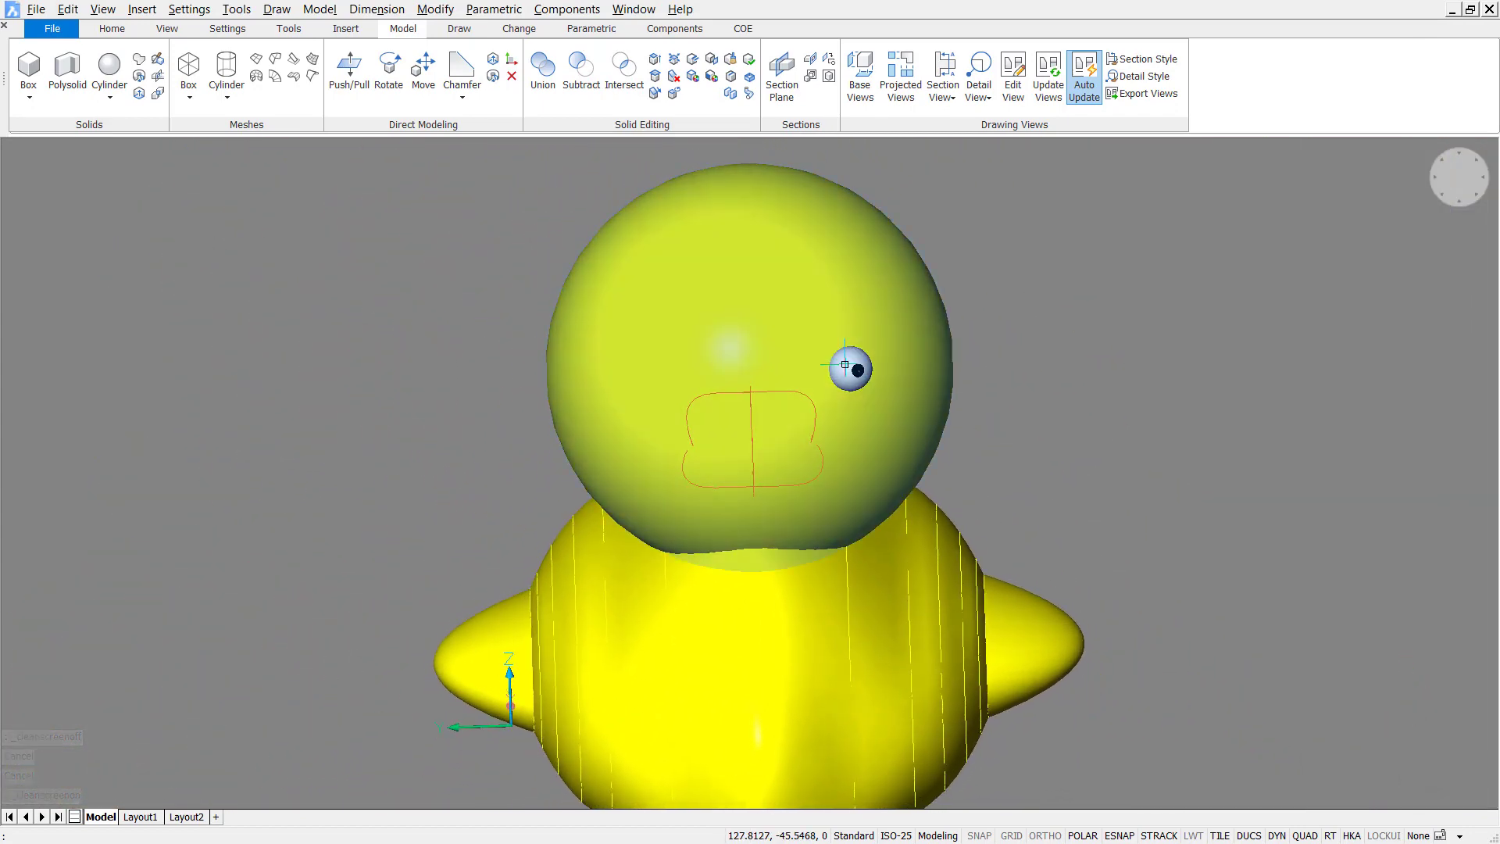
type("mi")
key("Return")
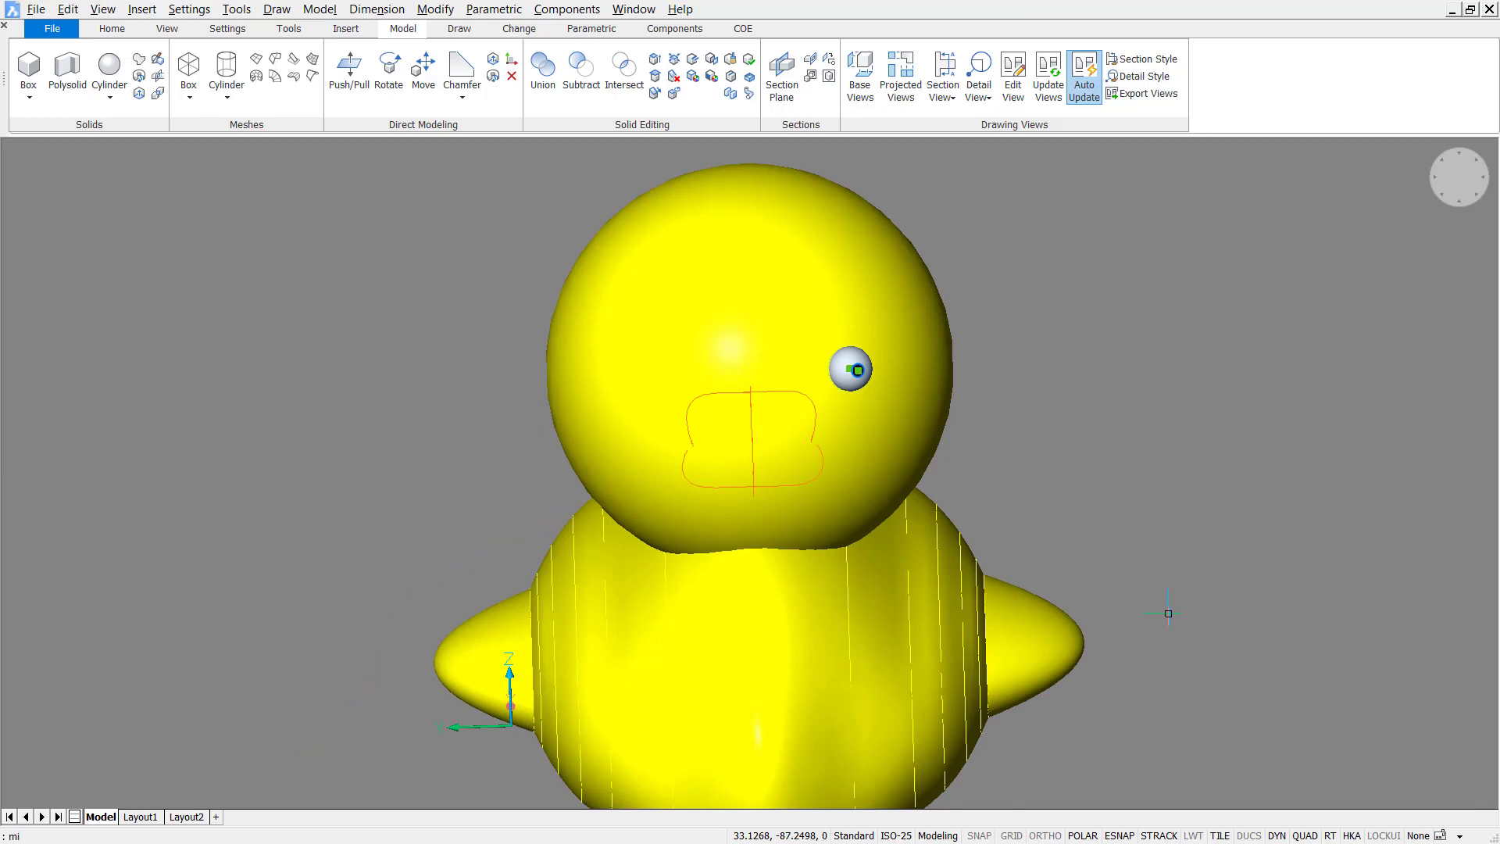
Step: Mirror the eye across a vertical line through the head's centre, keeping the original
key("Return")
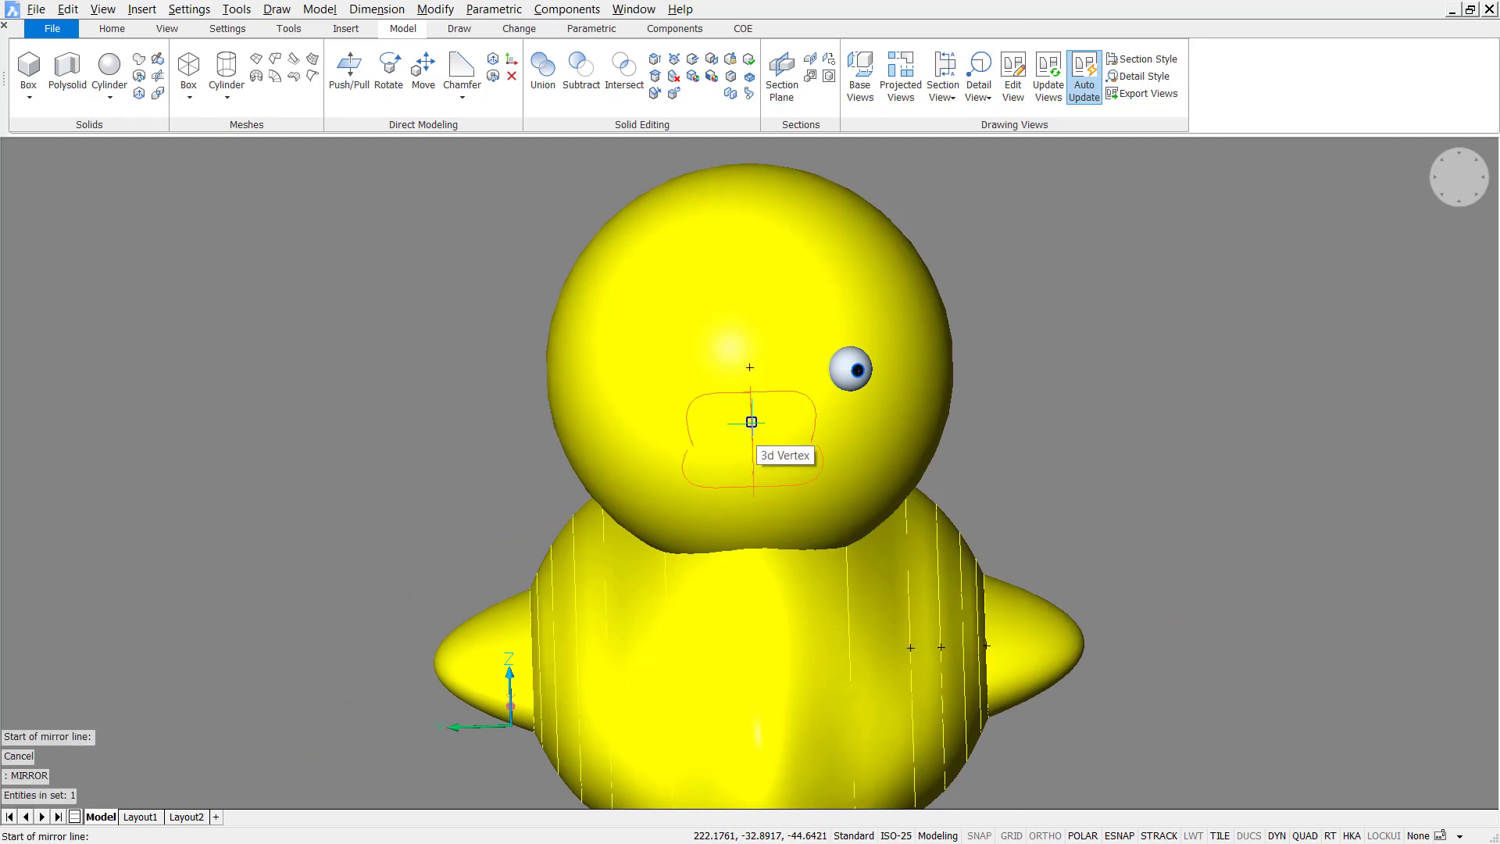
left_click(751, 415)
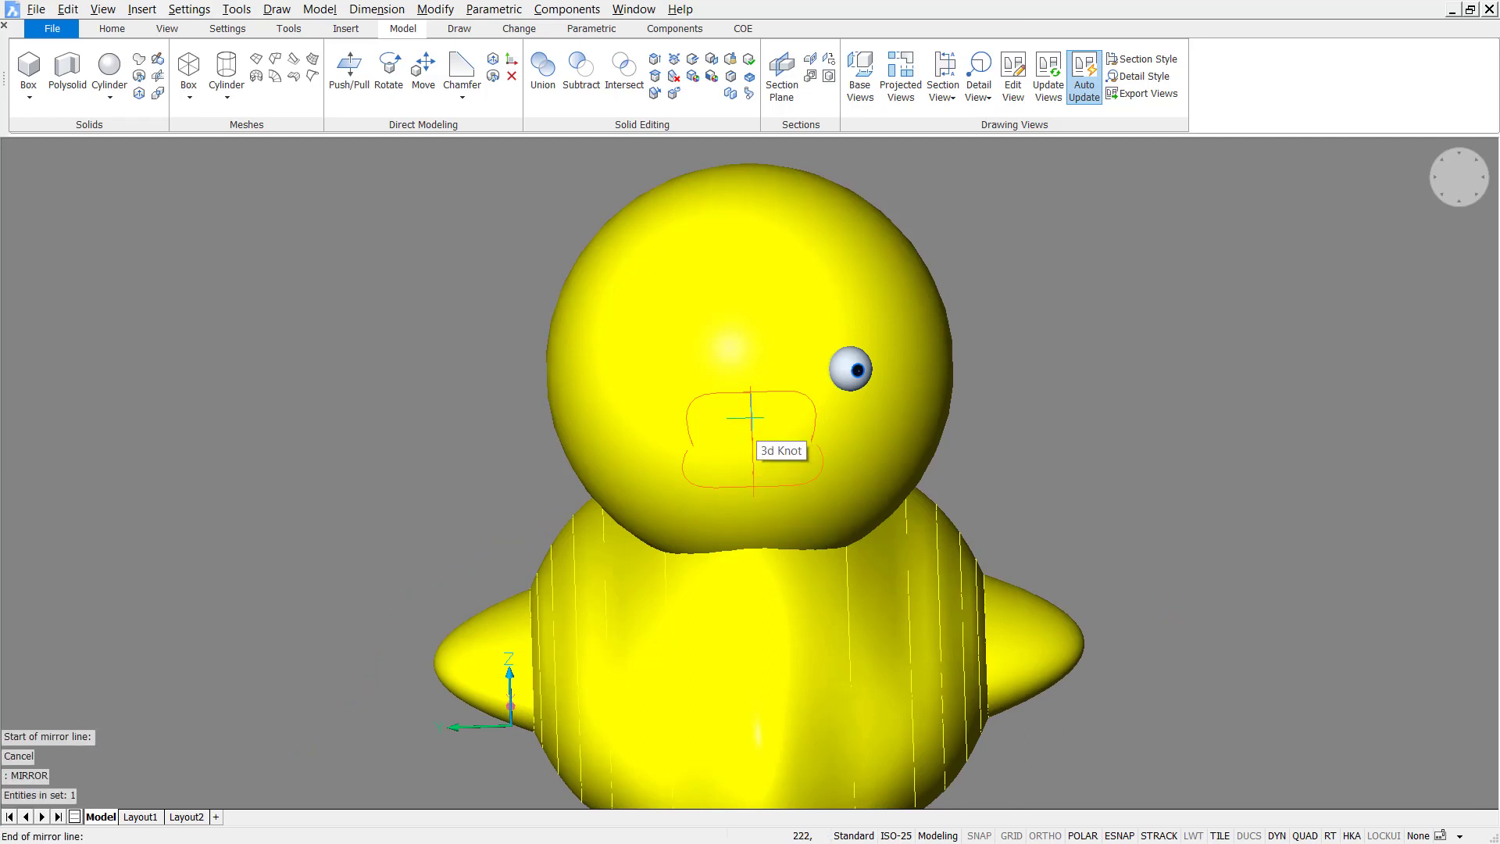
left_click(748, 318)
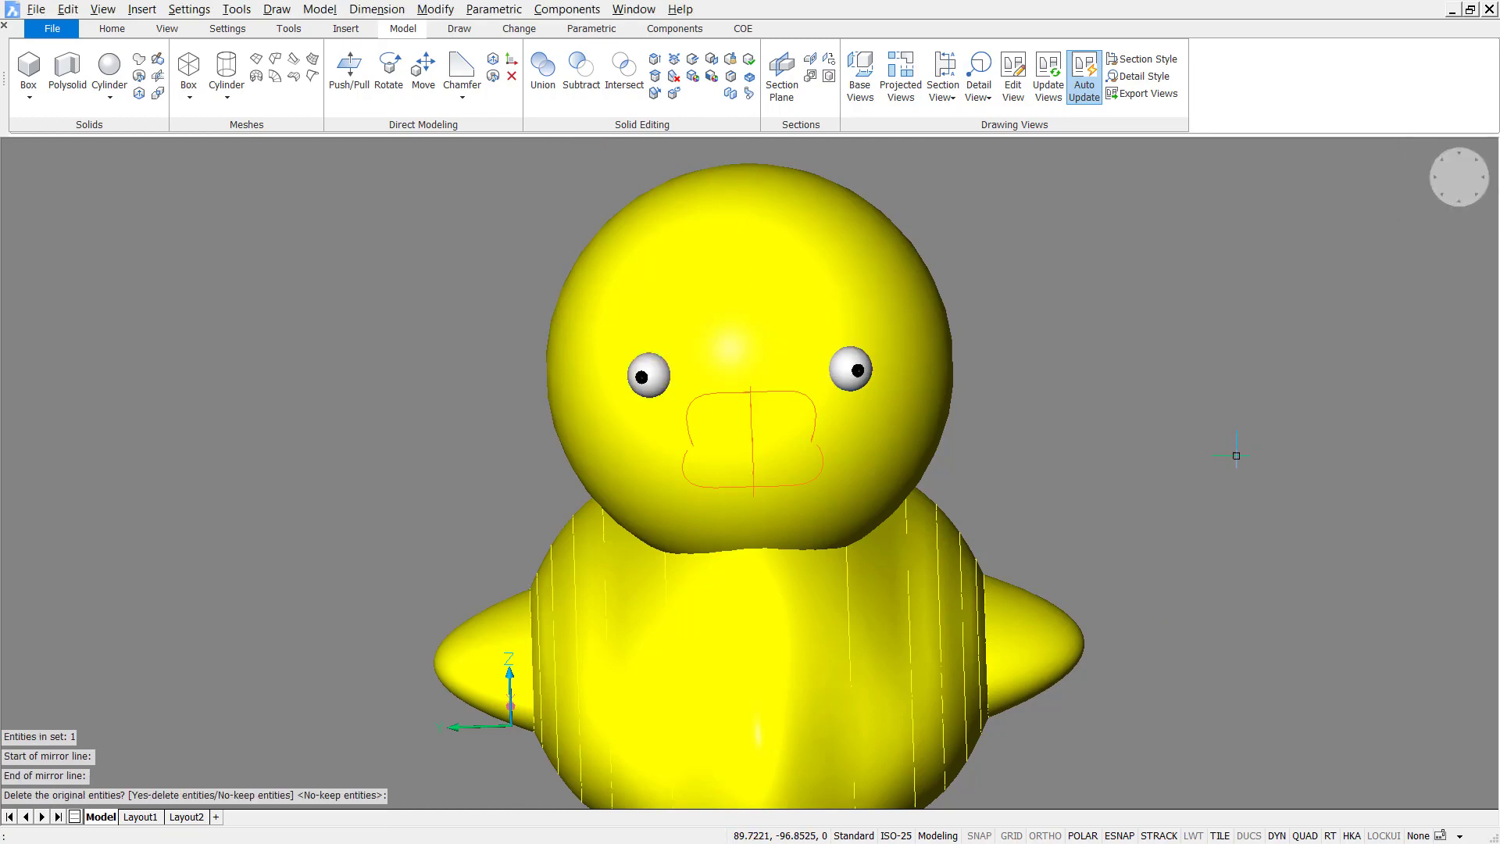
key("Return")
middle_click_drag(1182, 463, 1147, 469, "shift")
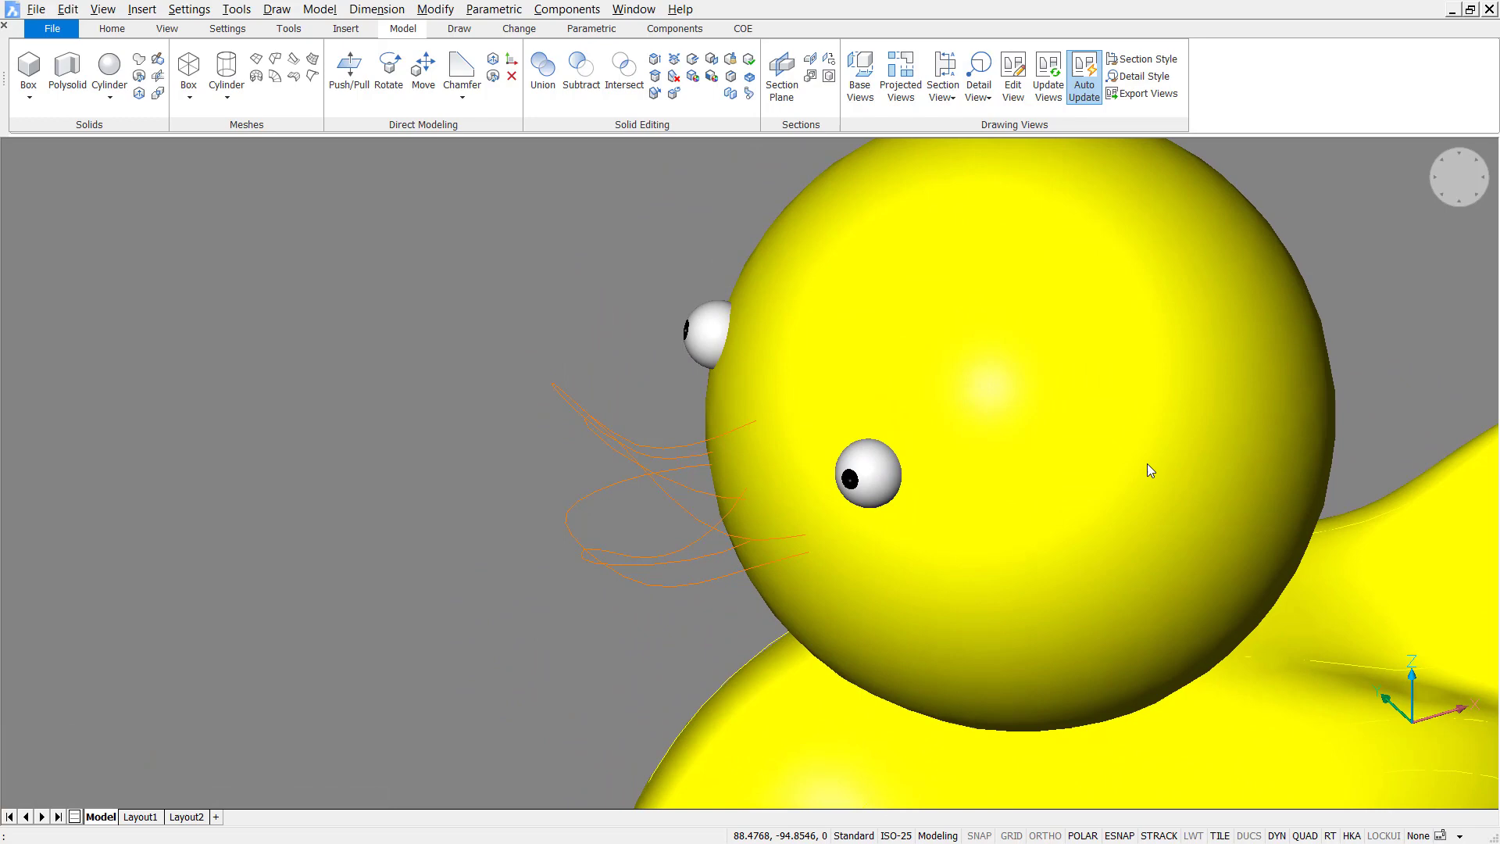
Step: Make beak the current layer and turn off the body, eye and Defpoints layers
key("ctrl+0")
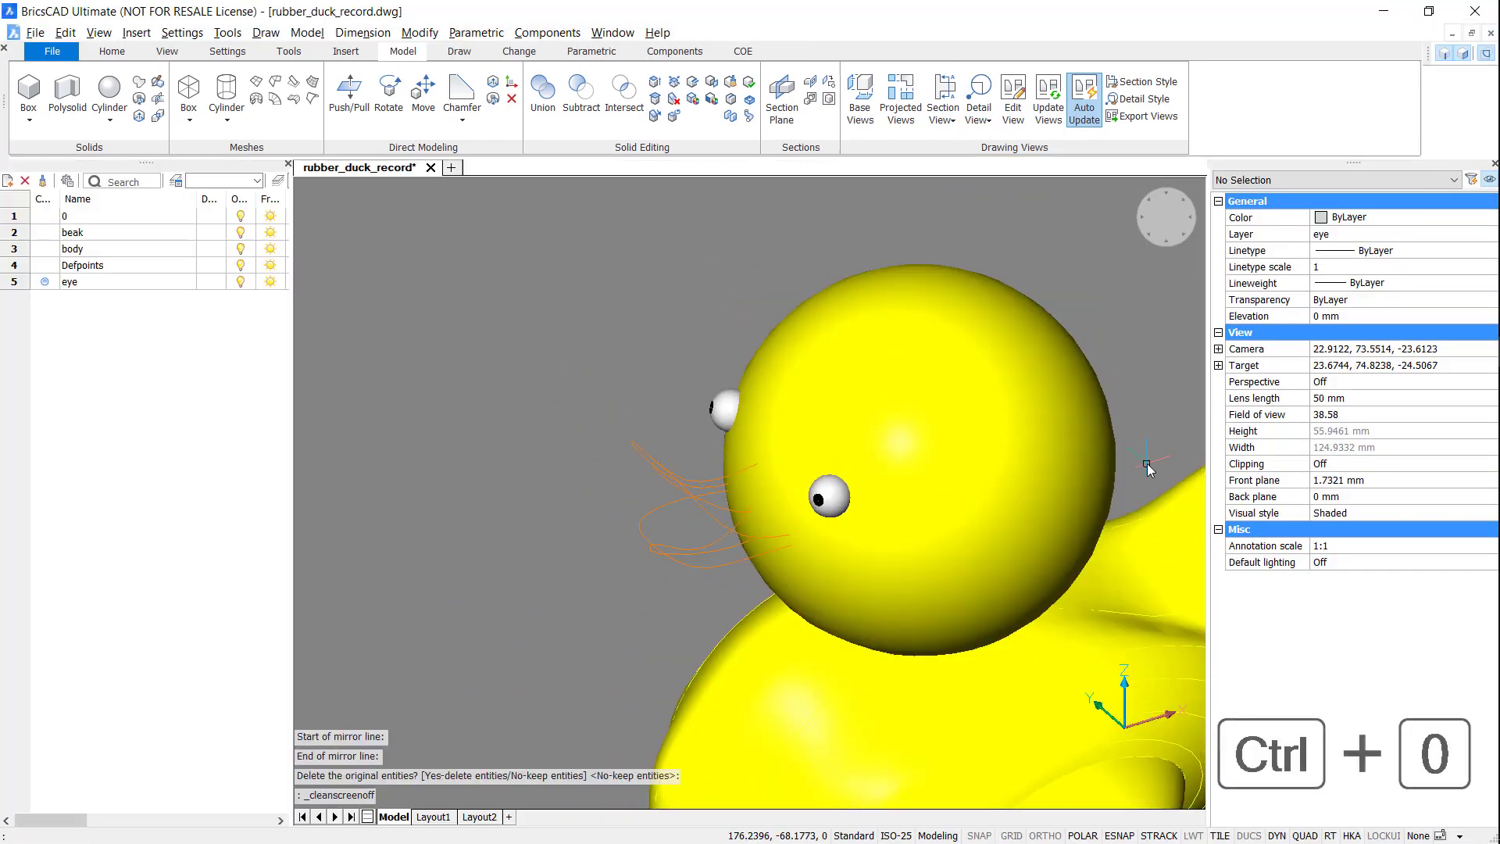
double_click(72, 233)
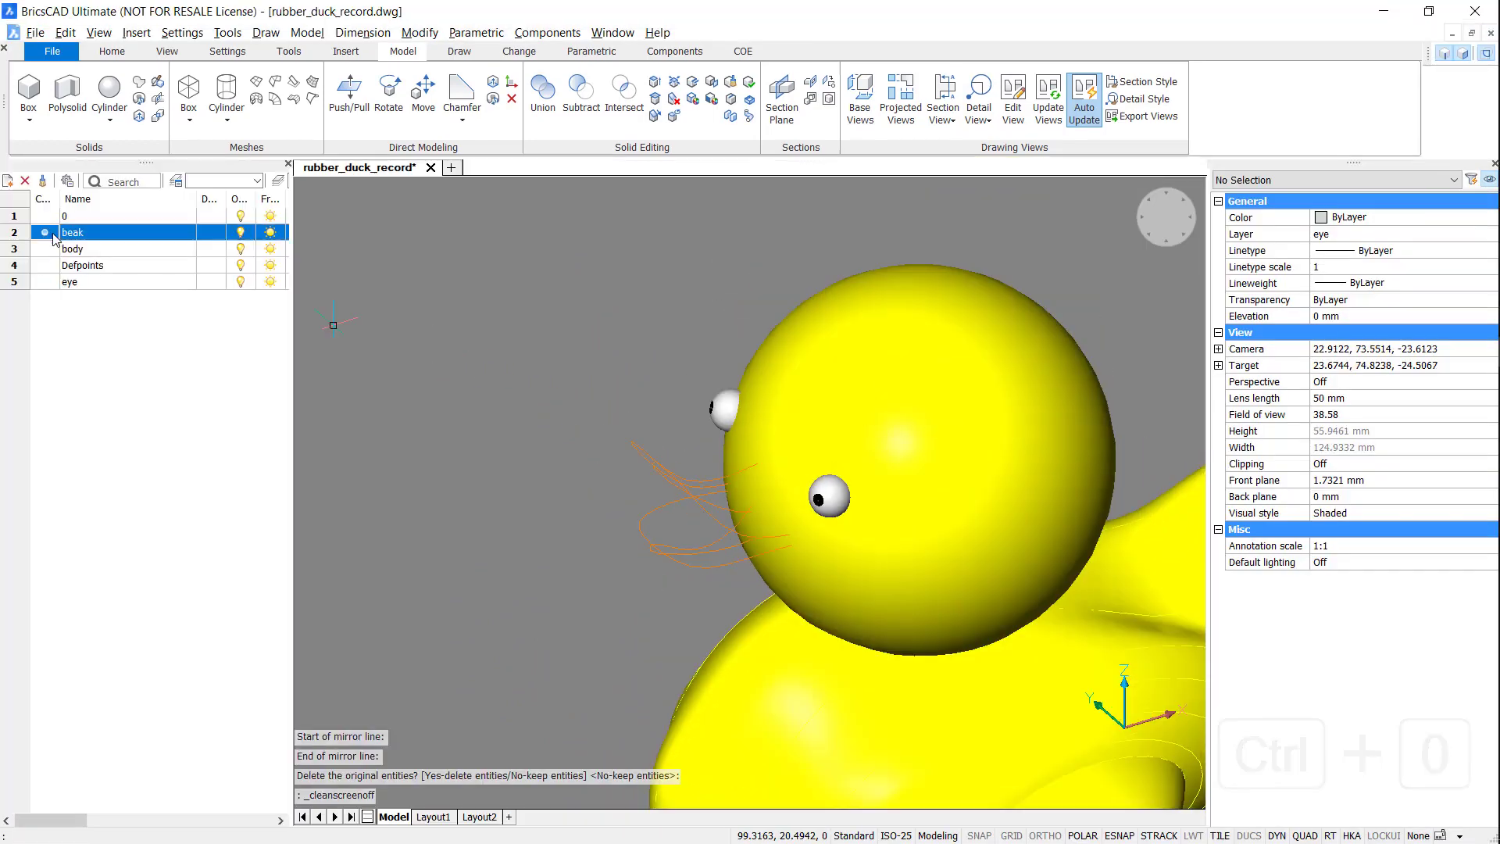
left_click(240, 249)
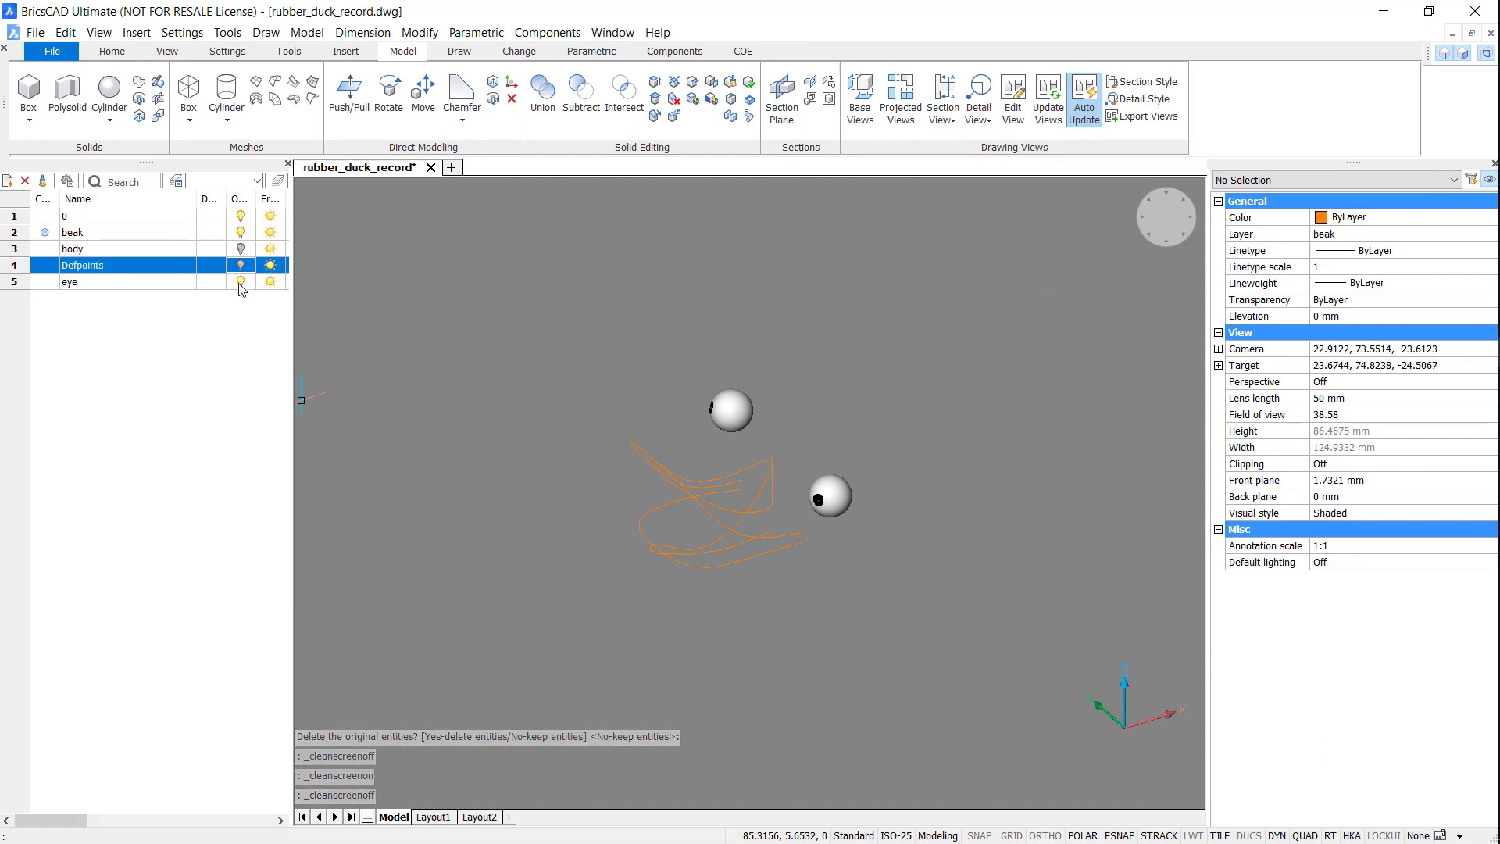
left_click(240, 281)
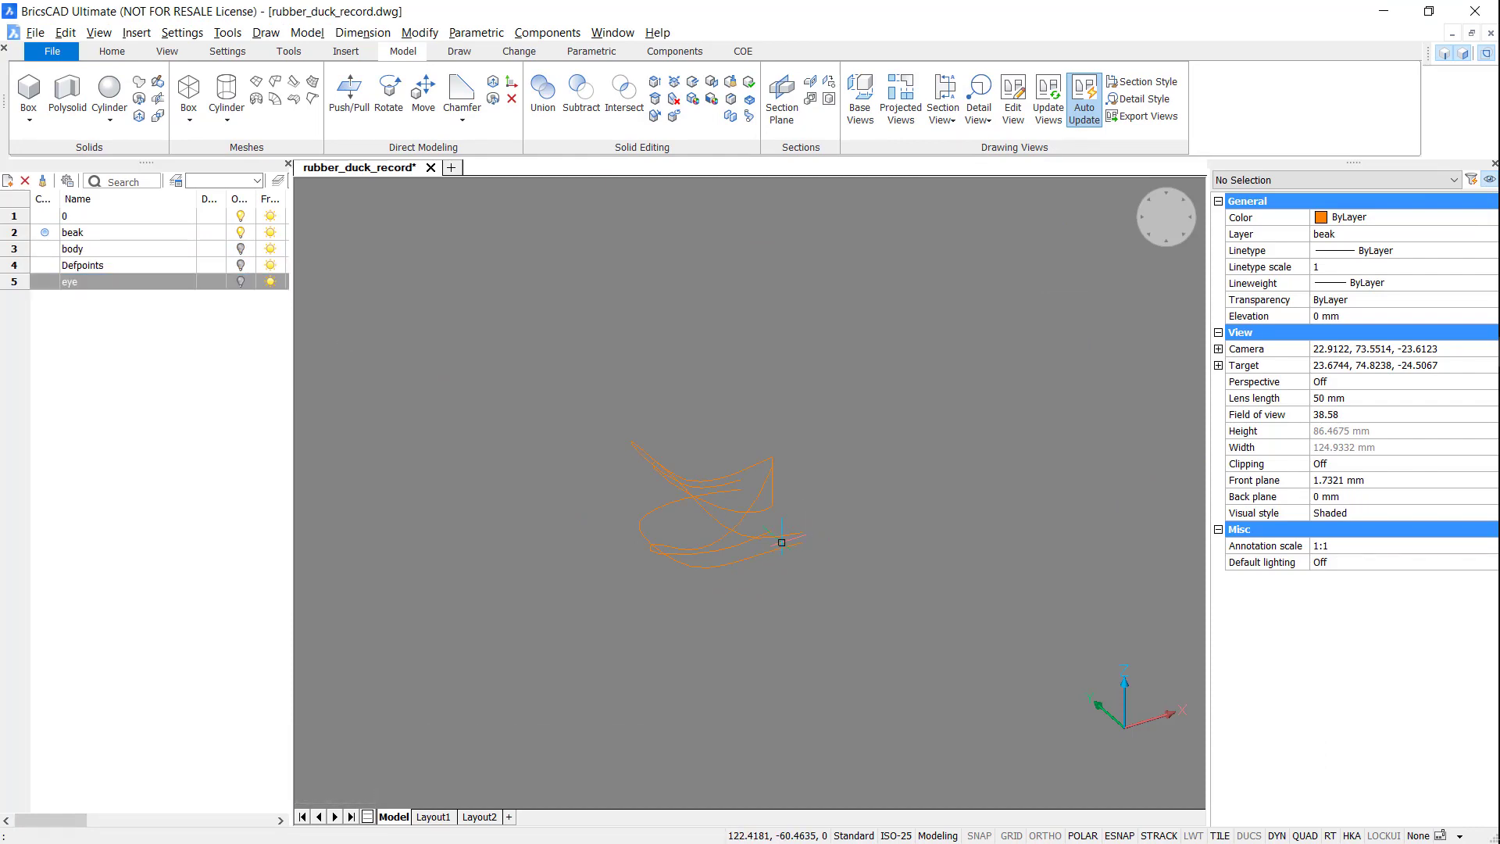
key("ctrl+0")
mouse_move(769, 538)
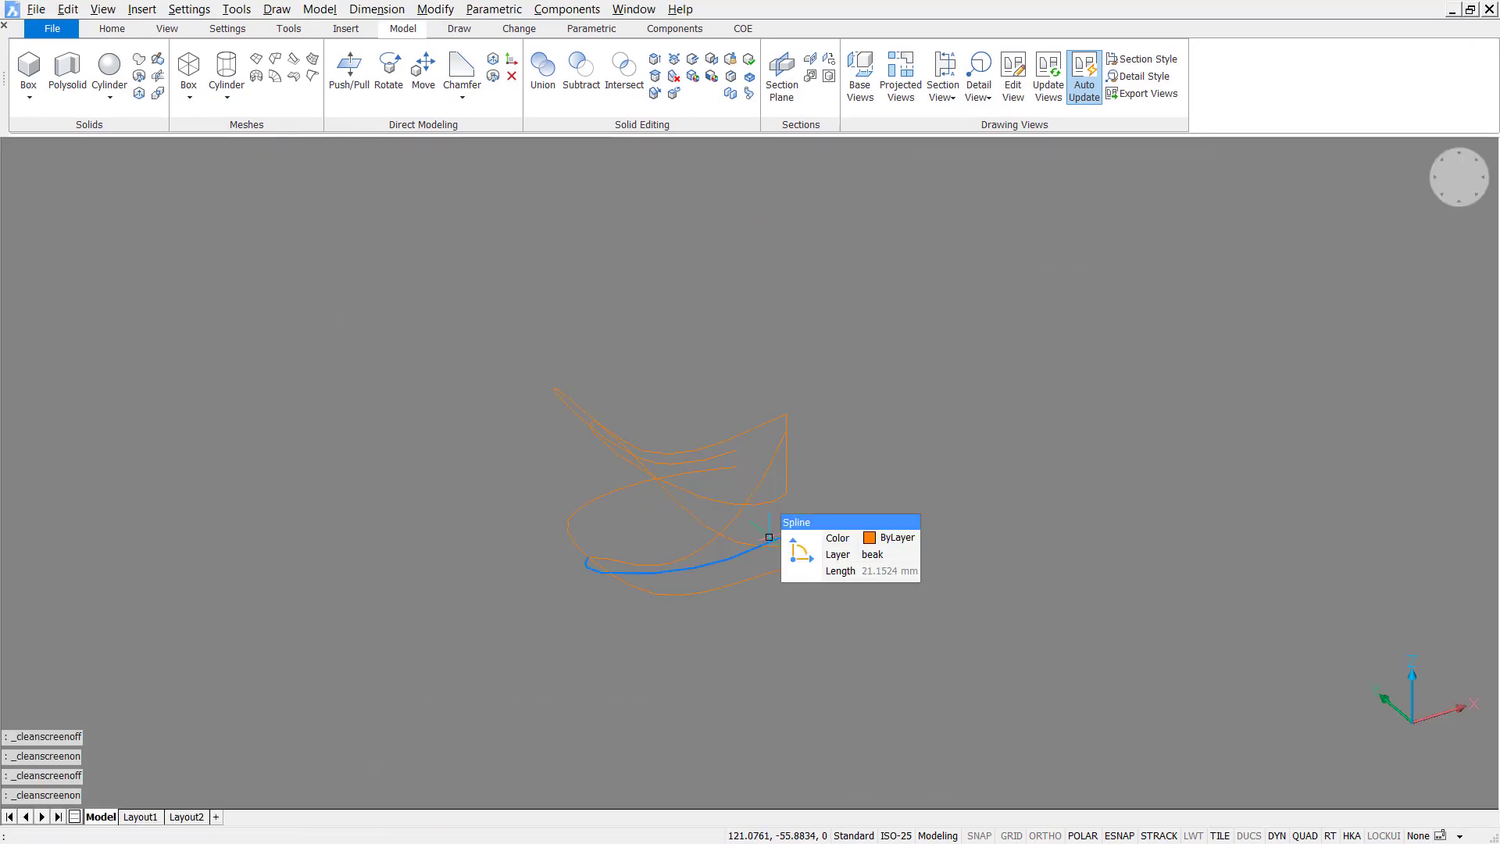
scroll(769, 537, "up", 5)
middle_click_drag(793, 504, 798, 493)
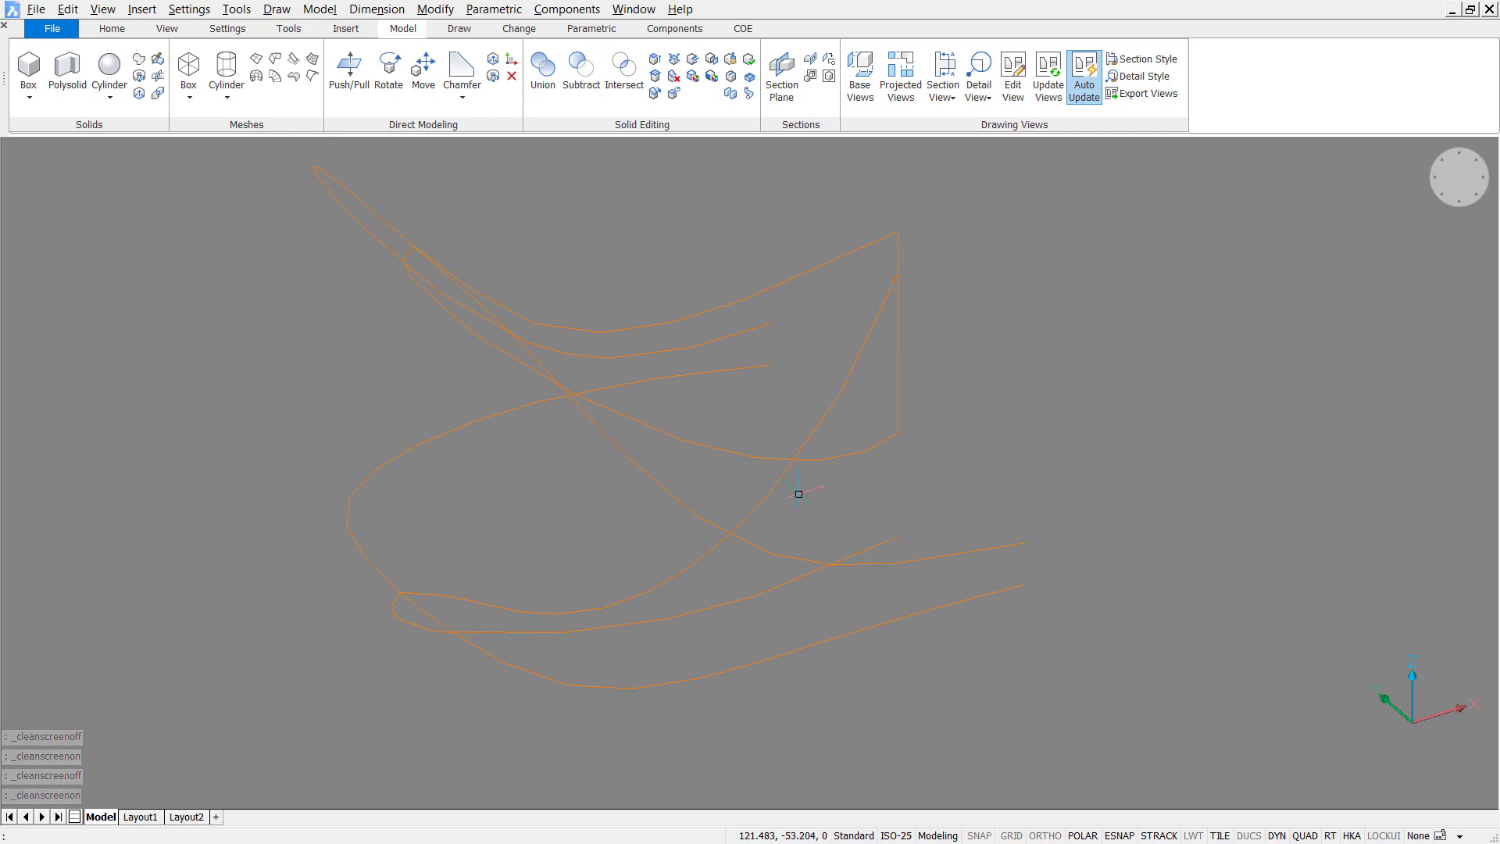
type("LOFT")
Step: Loft the upper bill cross-section splines into an orange surface using cross sections only
key("Return")
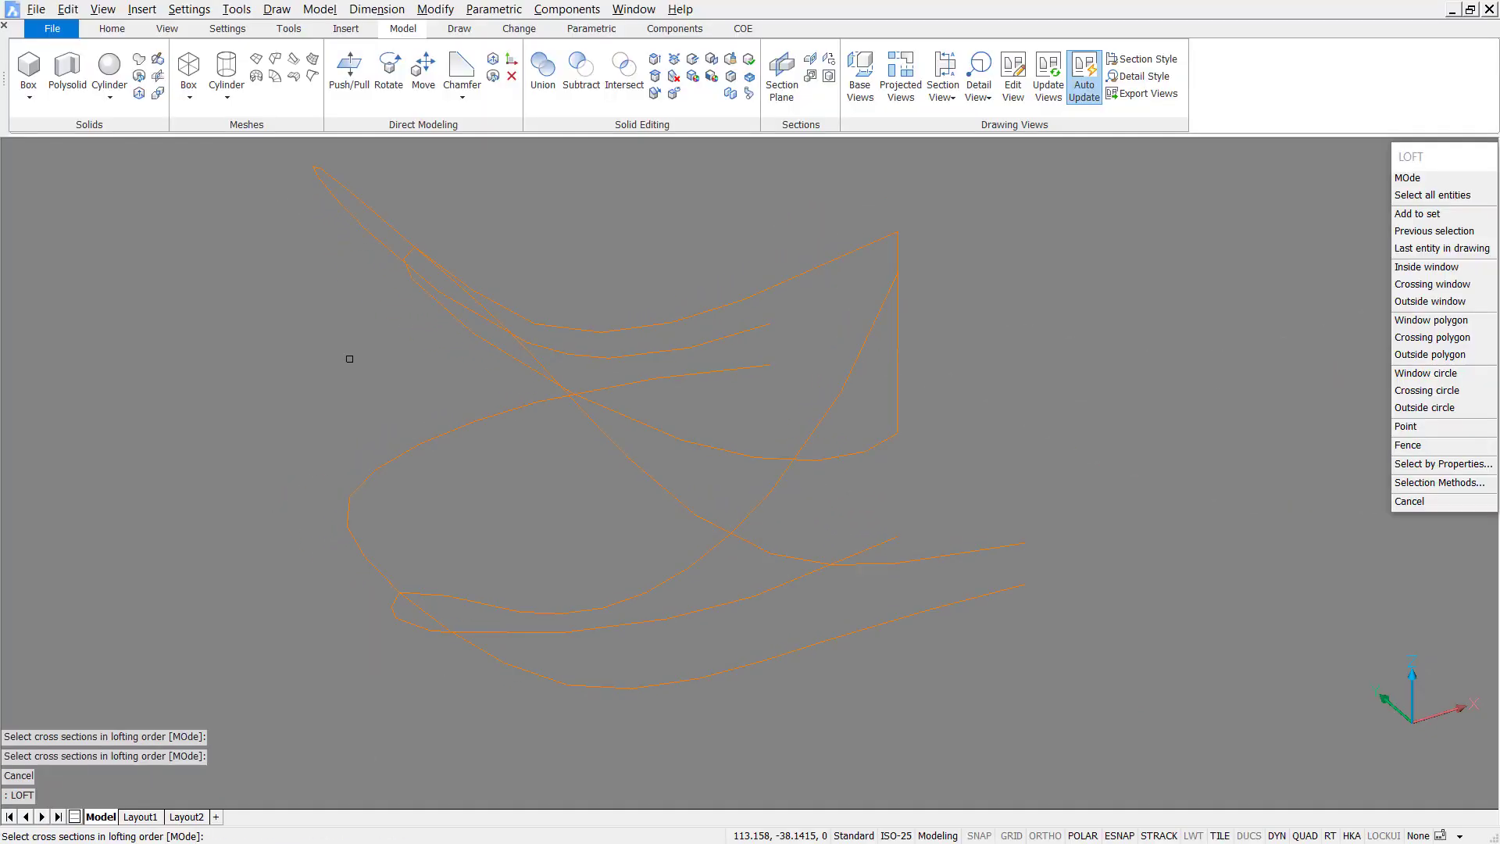
left_click(449, 316)
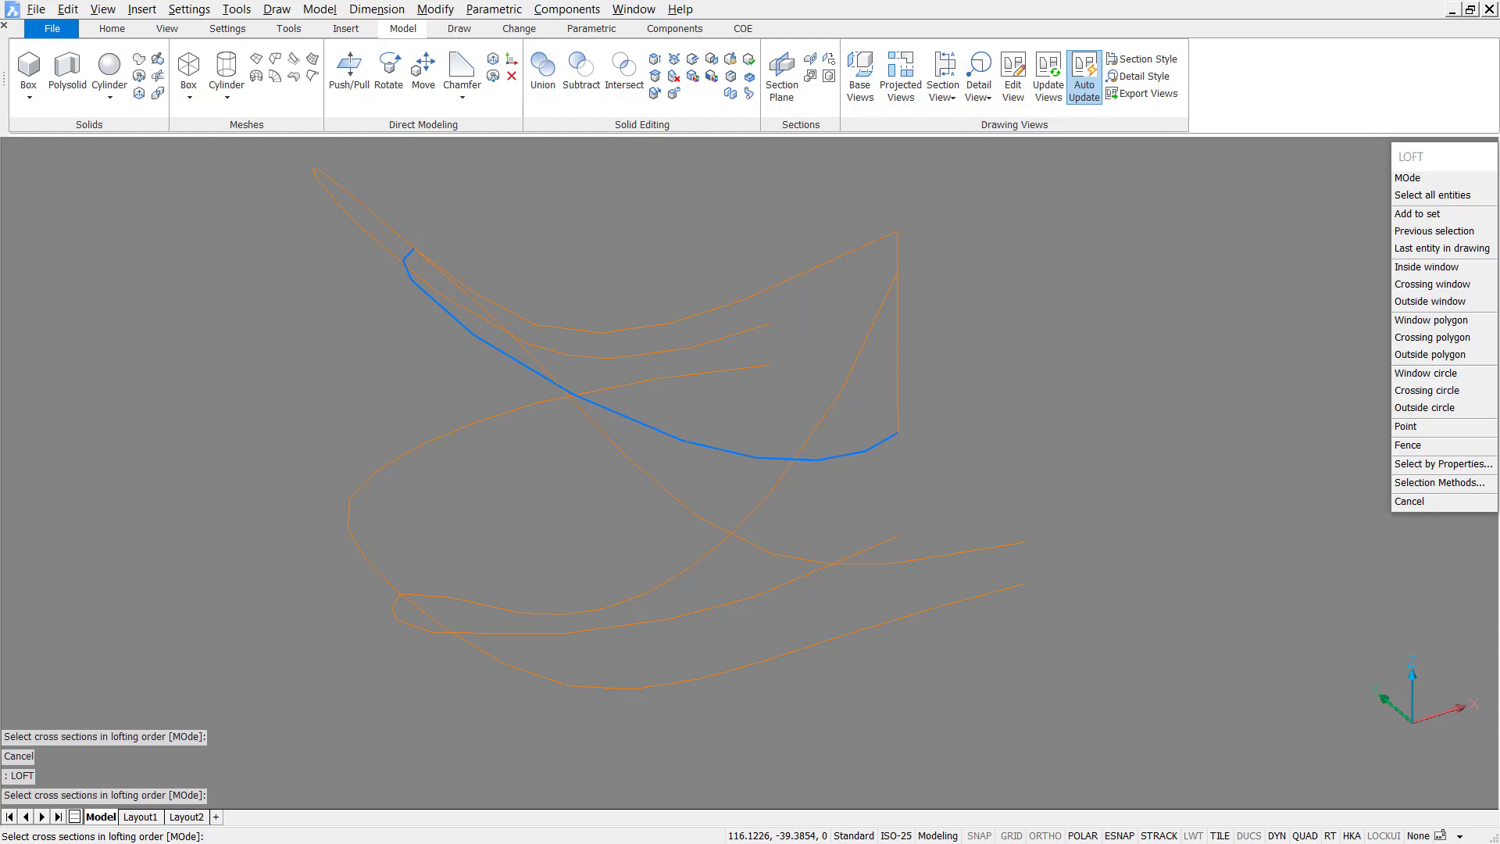
middle_click_drag(429, 416, 650, 499, "shift")
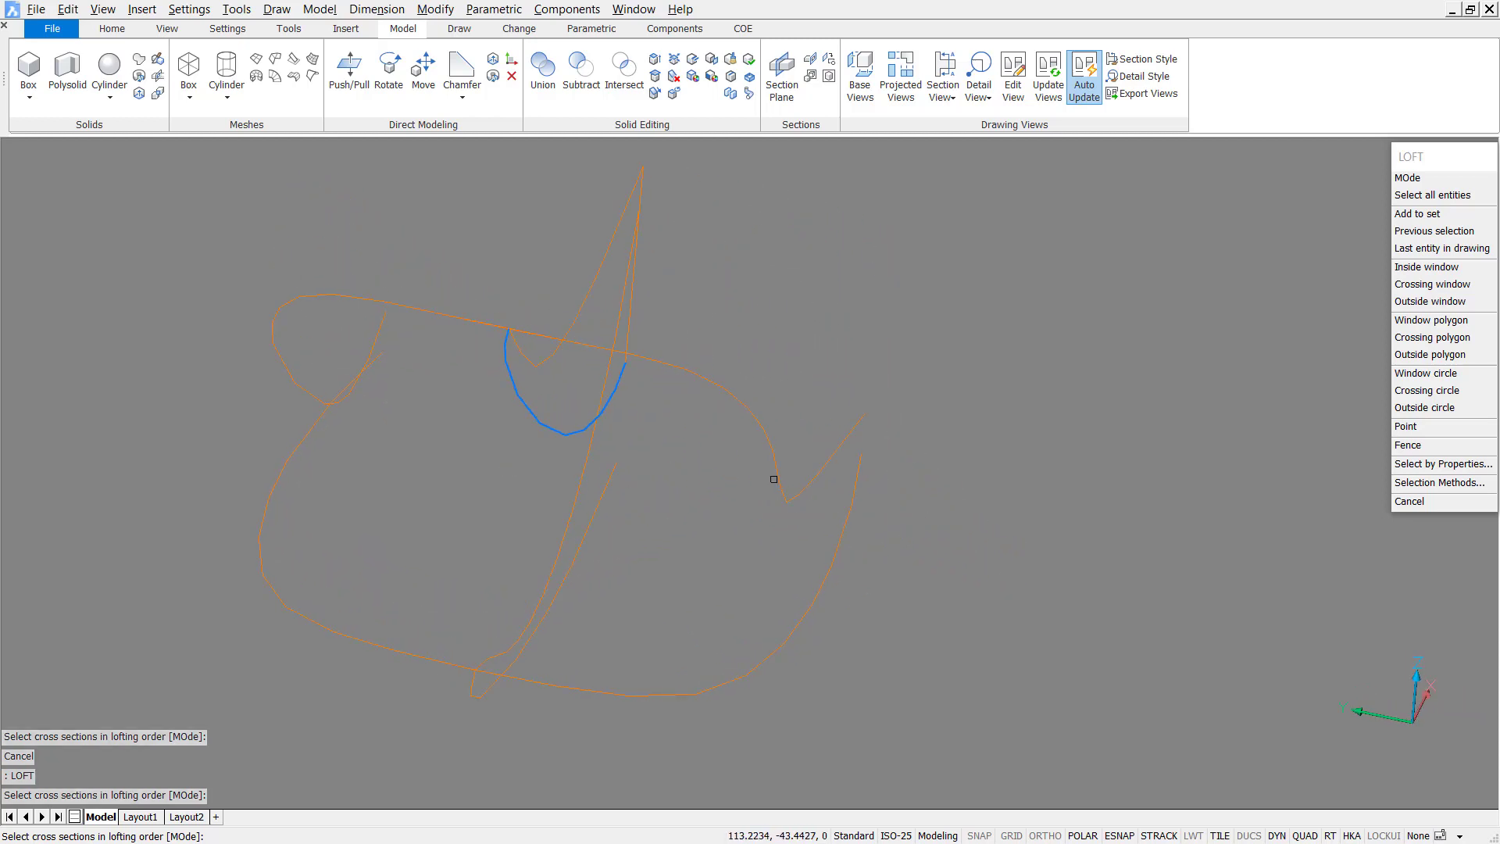
left_click(773, 466)
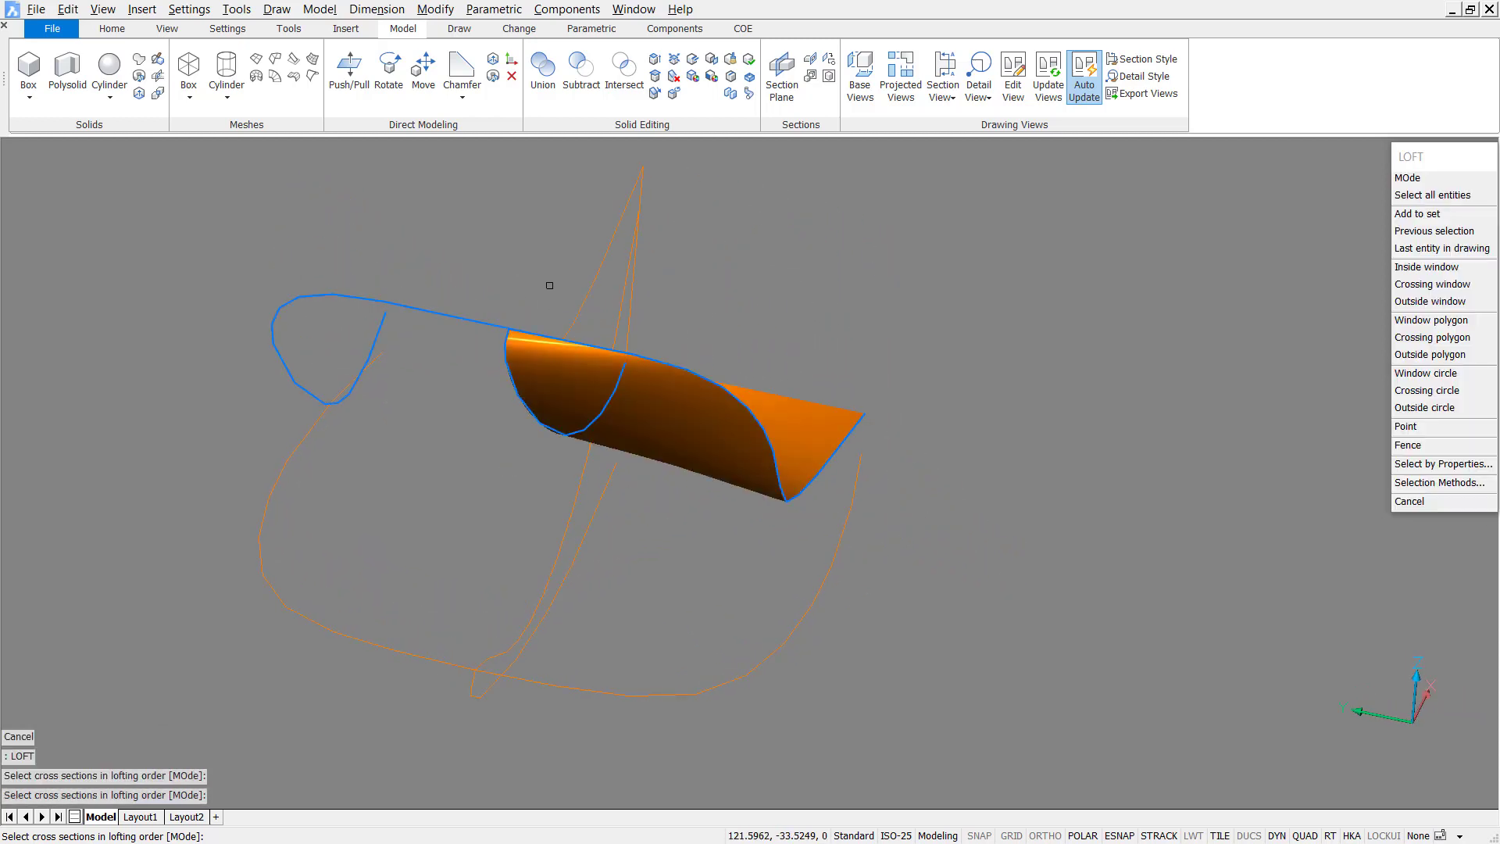
left_click(579, 305)
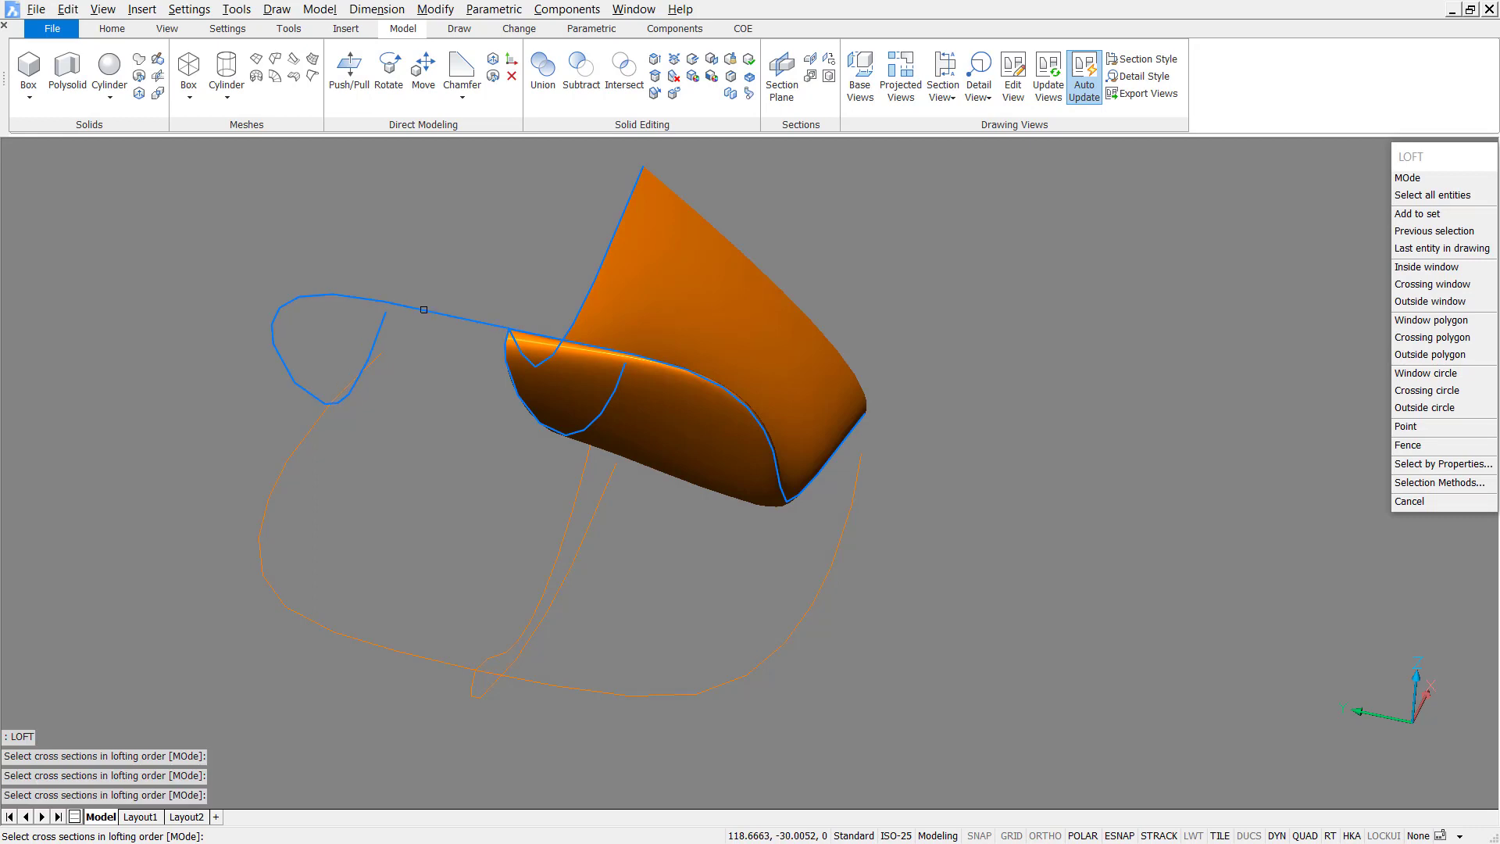
left_click(423, 311)
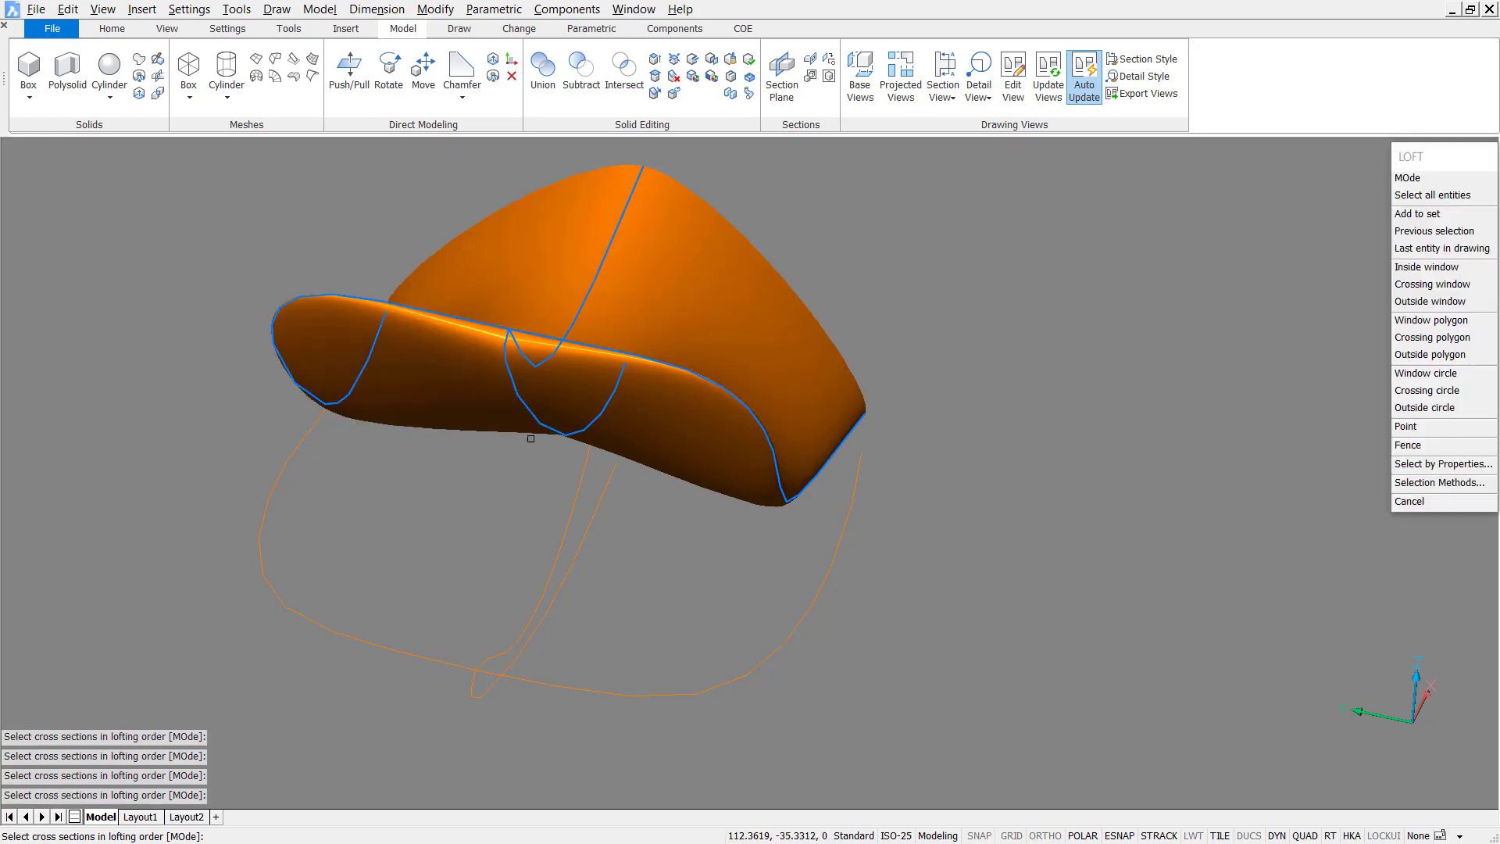
key("Return")
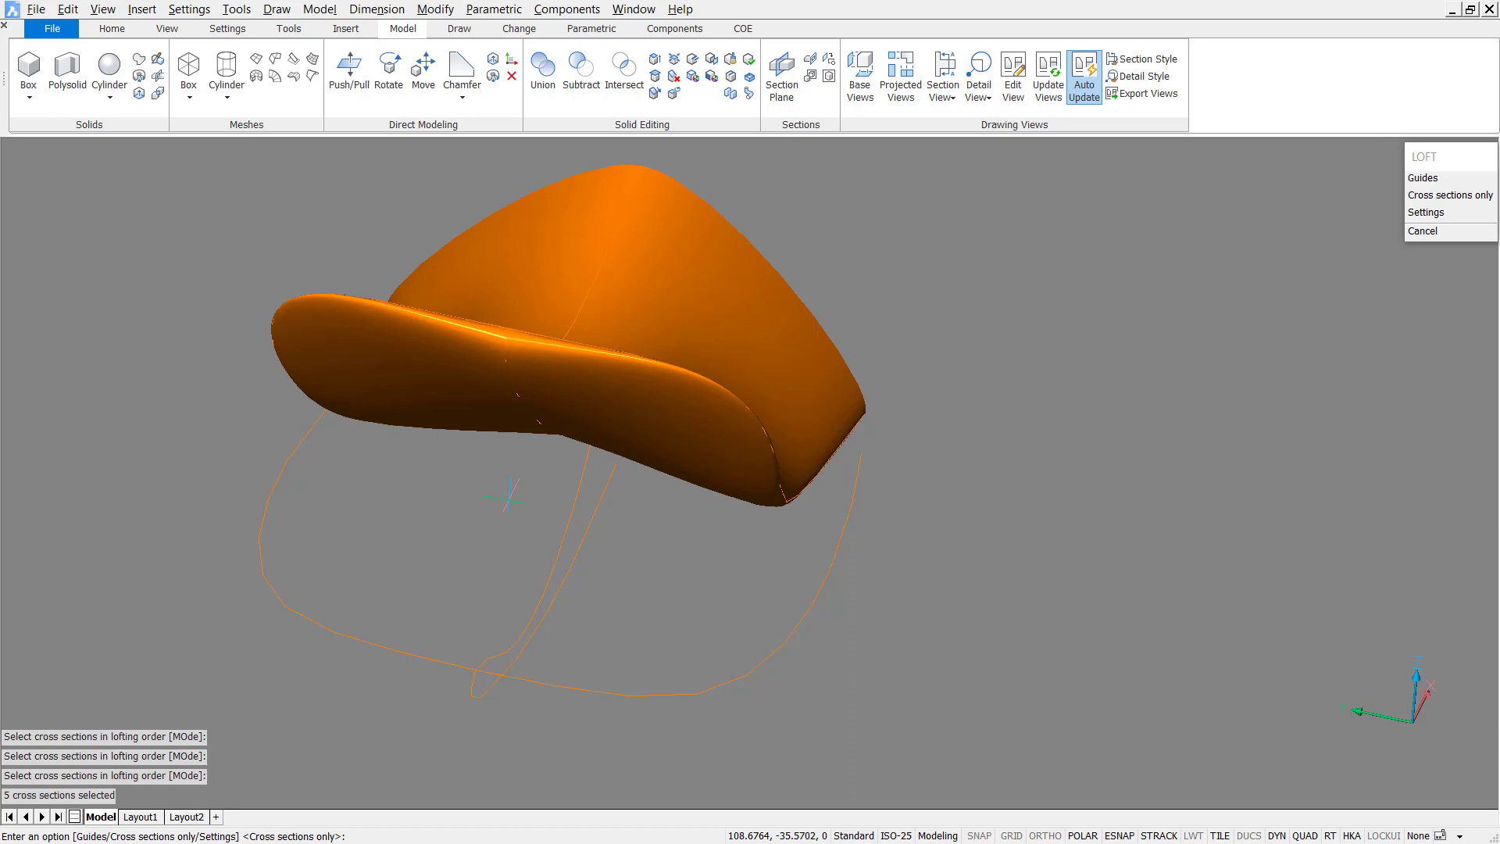
key("Return")
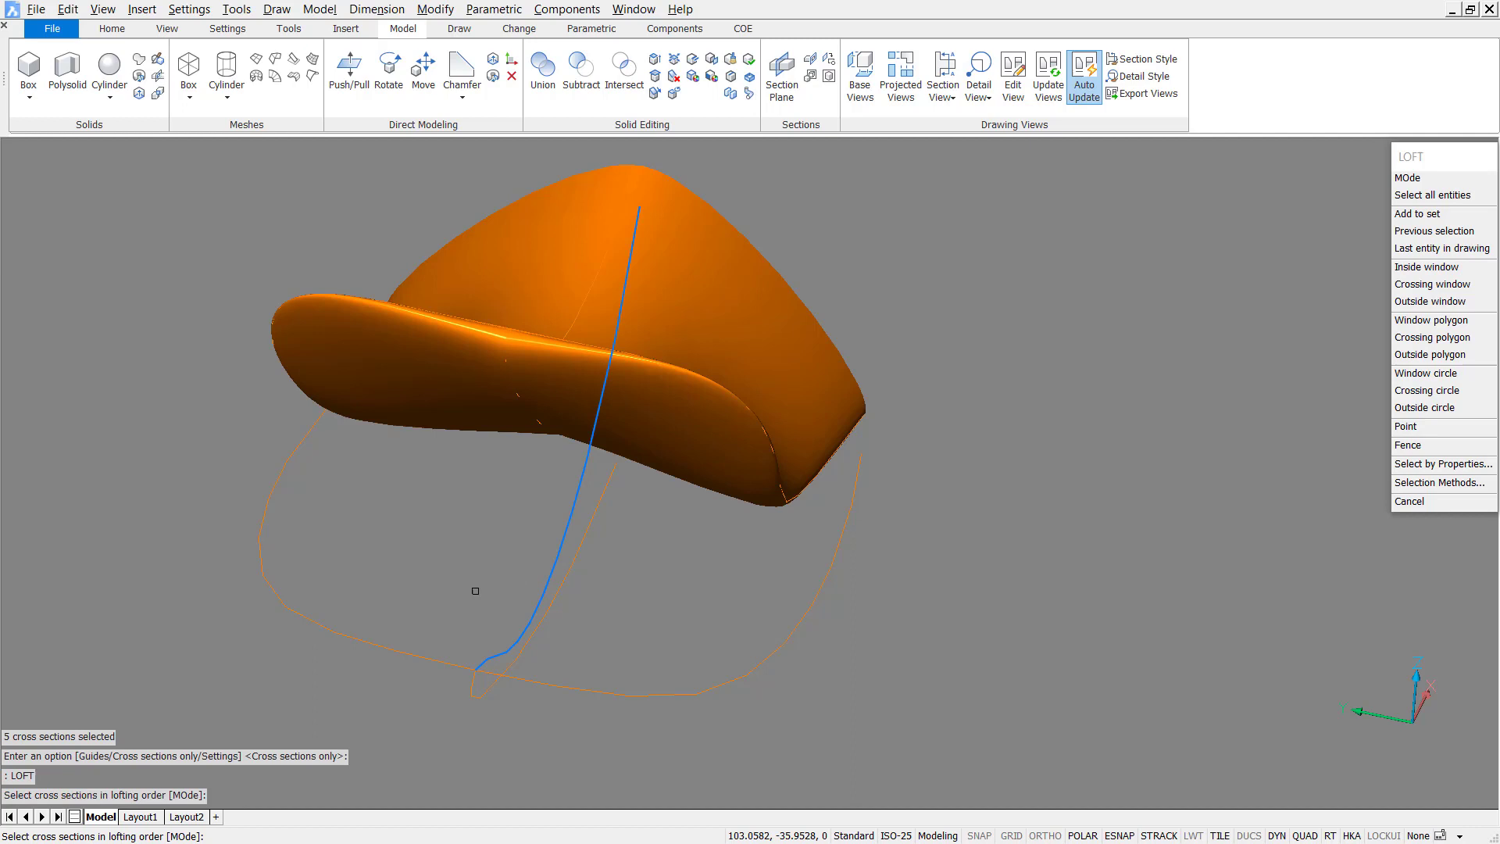
Step: Loft the picked lower-bill cross-section curves into a lower beak surface and select it
left_click(410, 652)
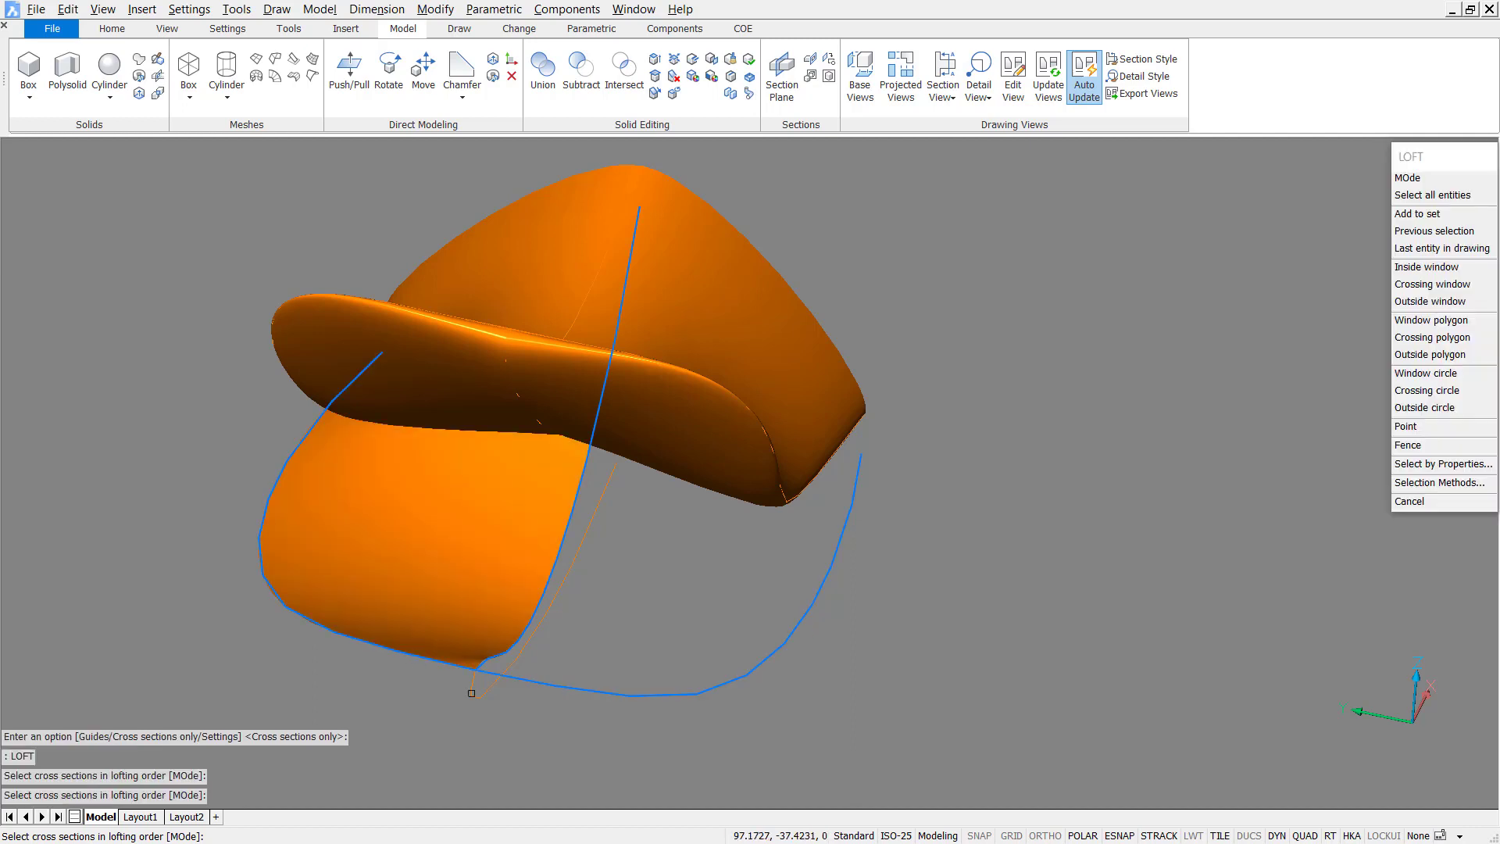
left_click(526, 689)
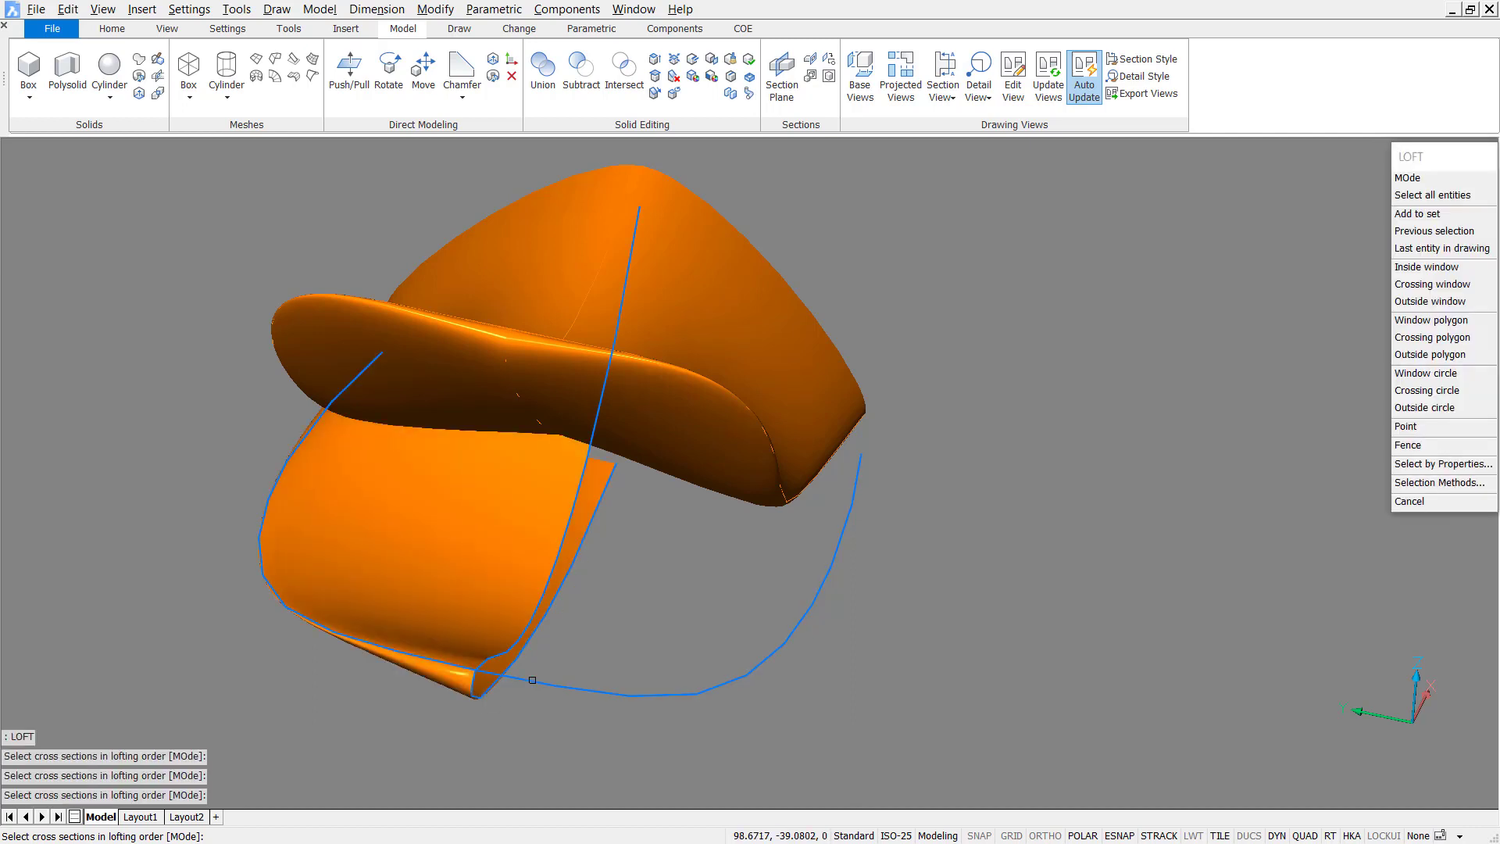
left_click(532, 679)
key("Return")
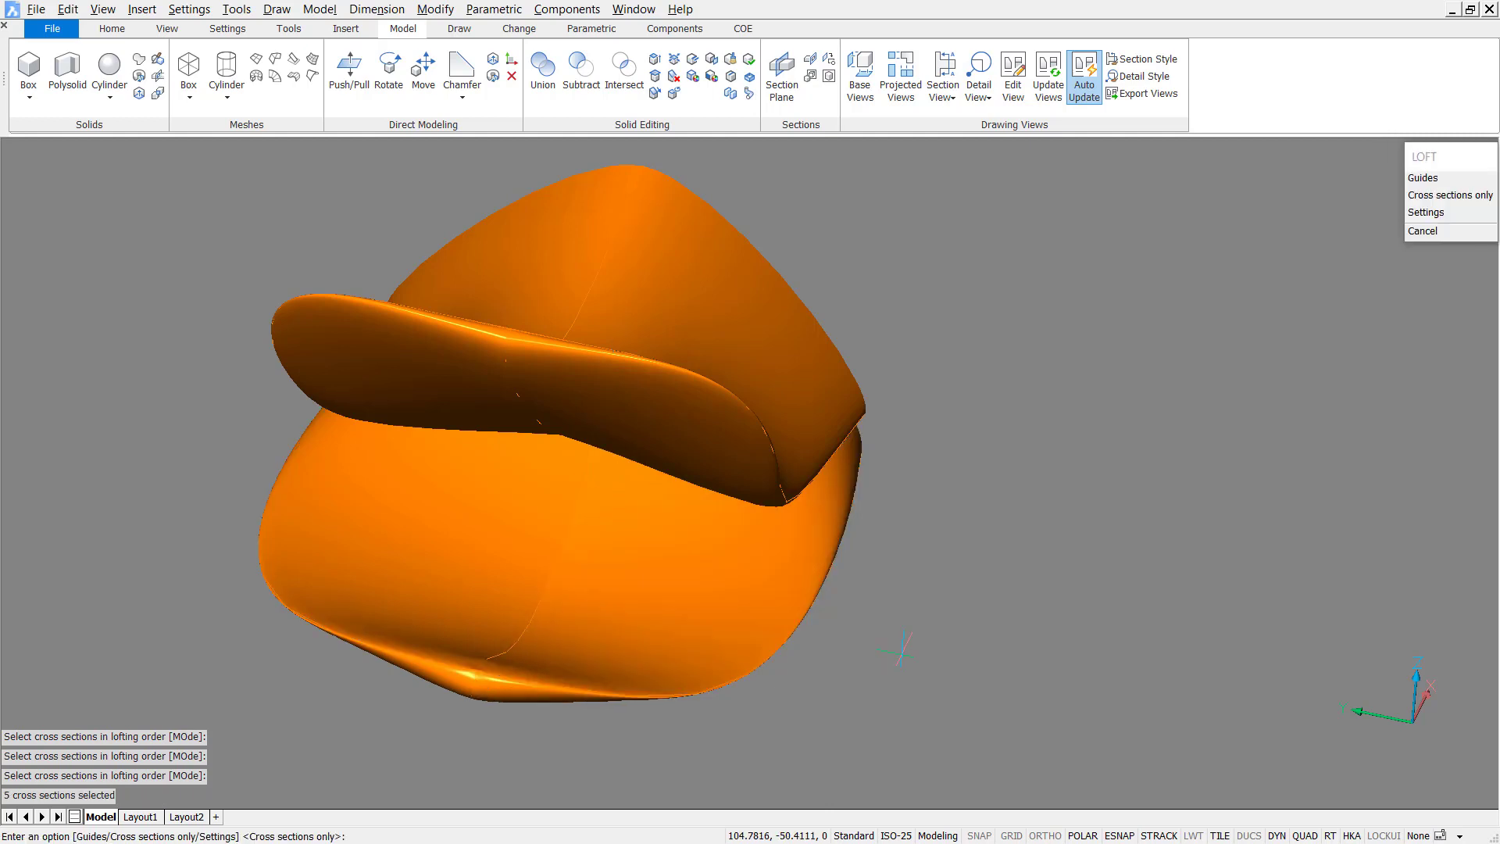
key("Return")
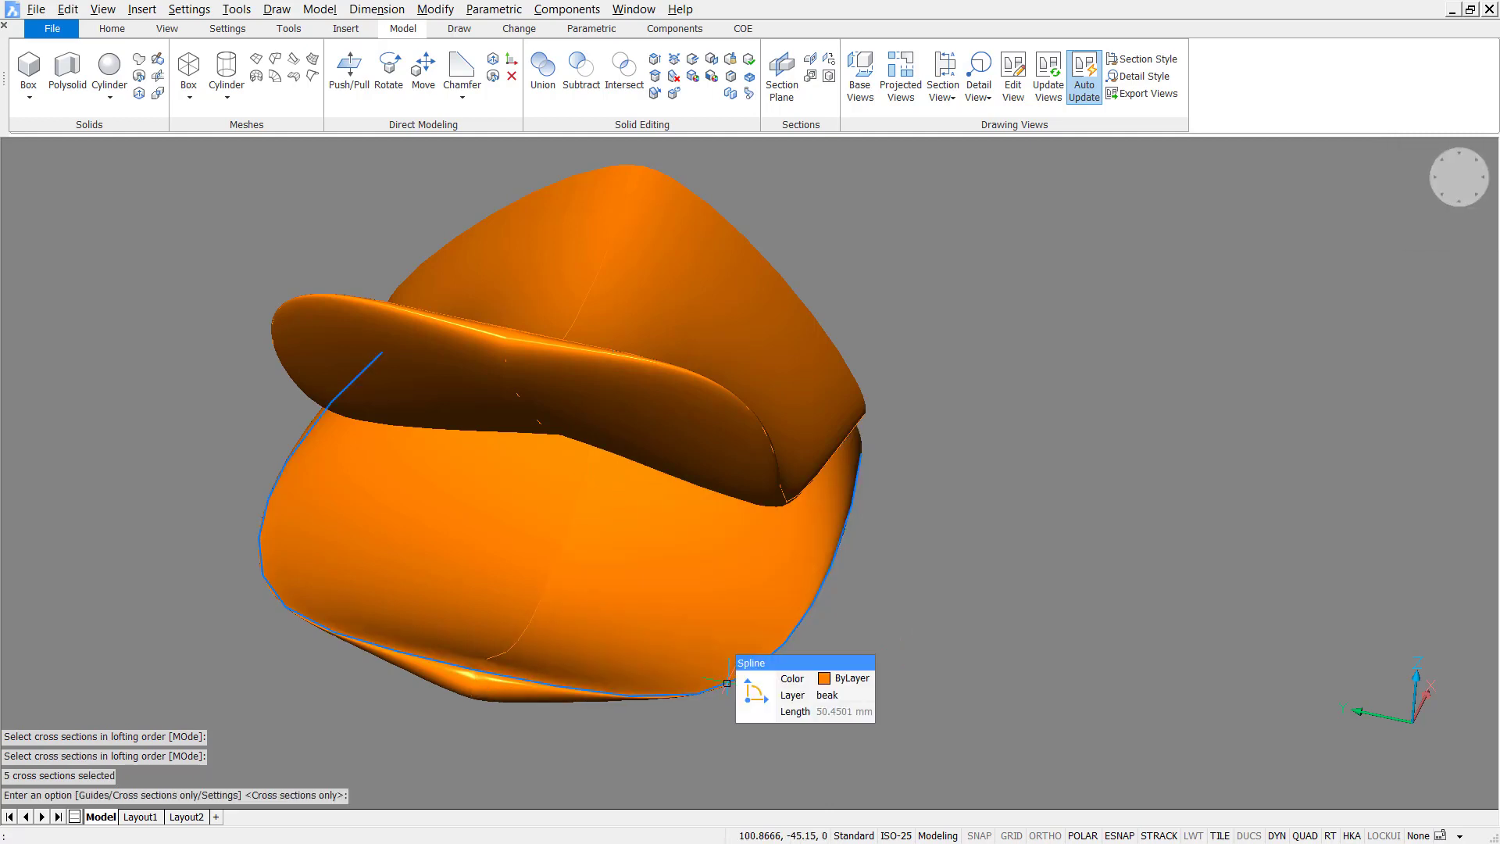
left_click(727, 683)
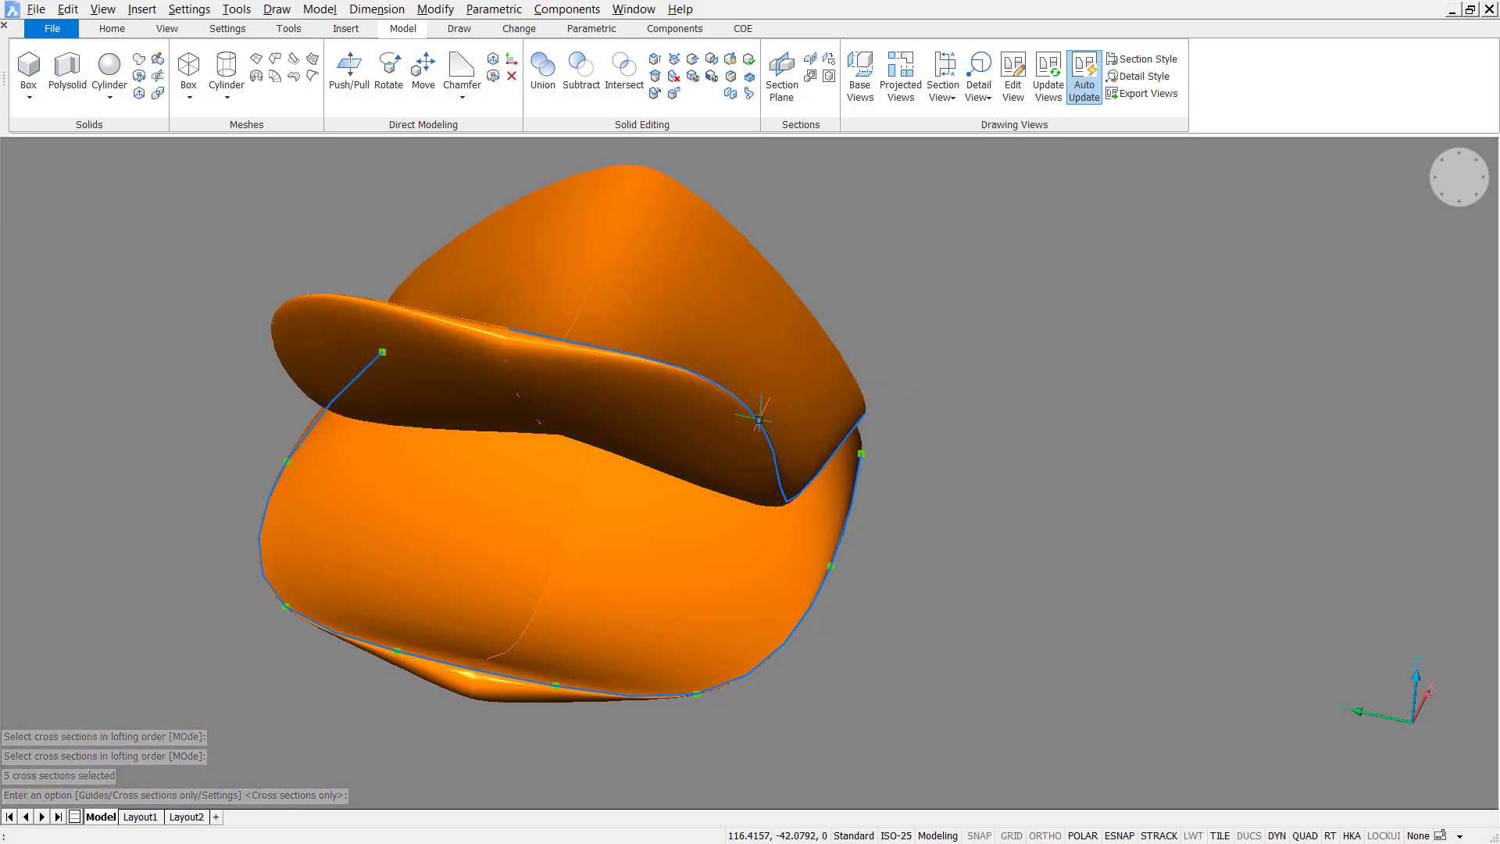
Step: Thicken the upper and lower bill surfaces by 0.6 and orbit to inspect the shells
left_click(759, 418)
key("Return")
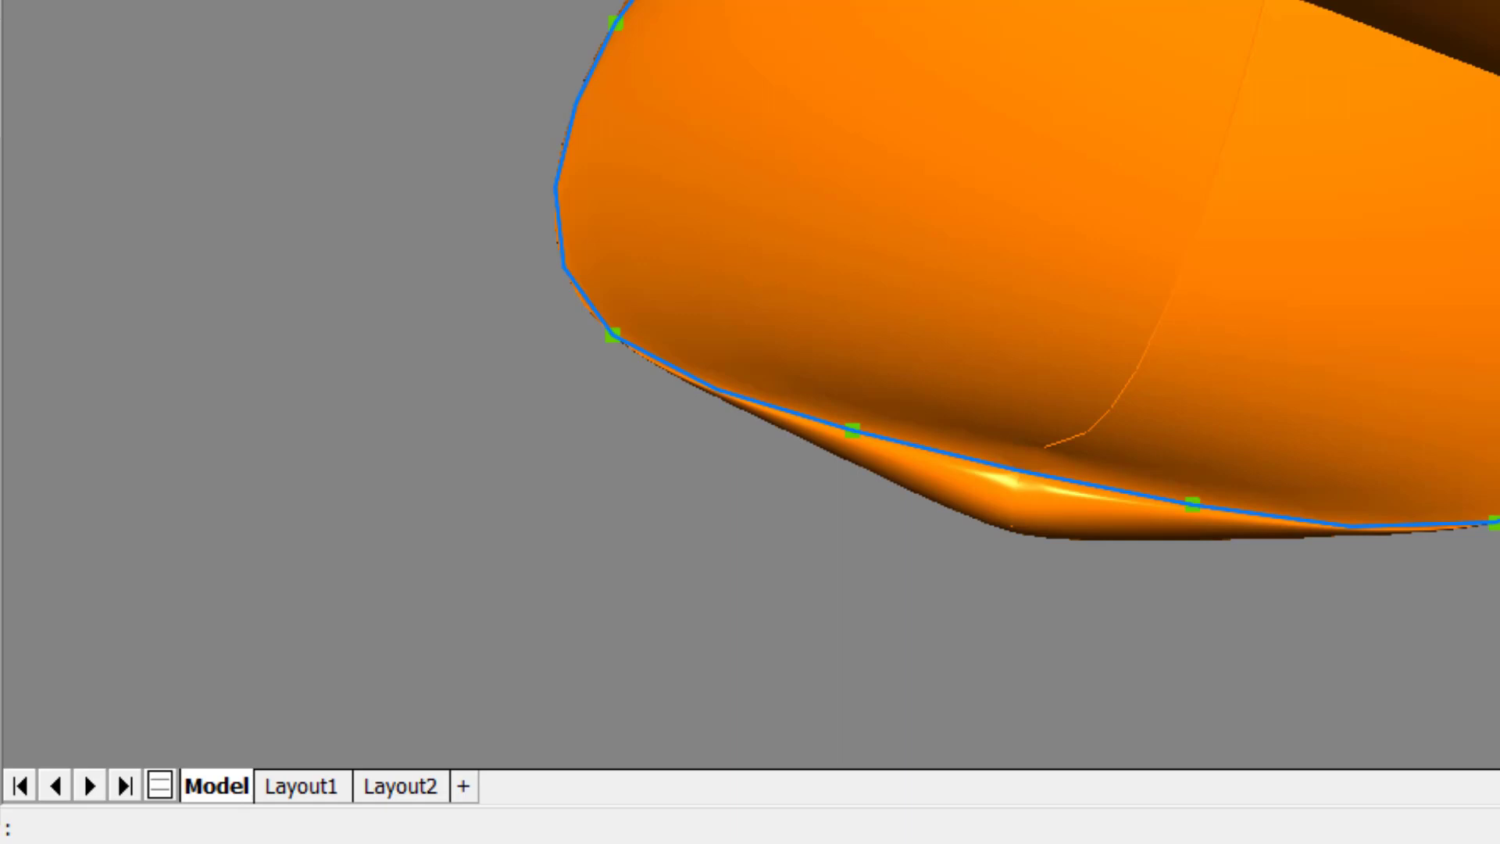
type("DMTHICKEN")
key("ctrl+z")
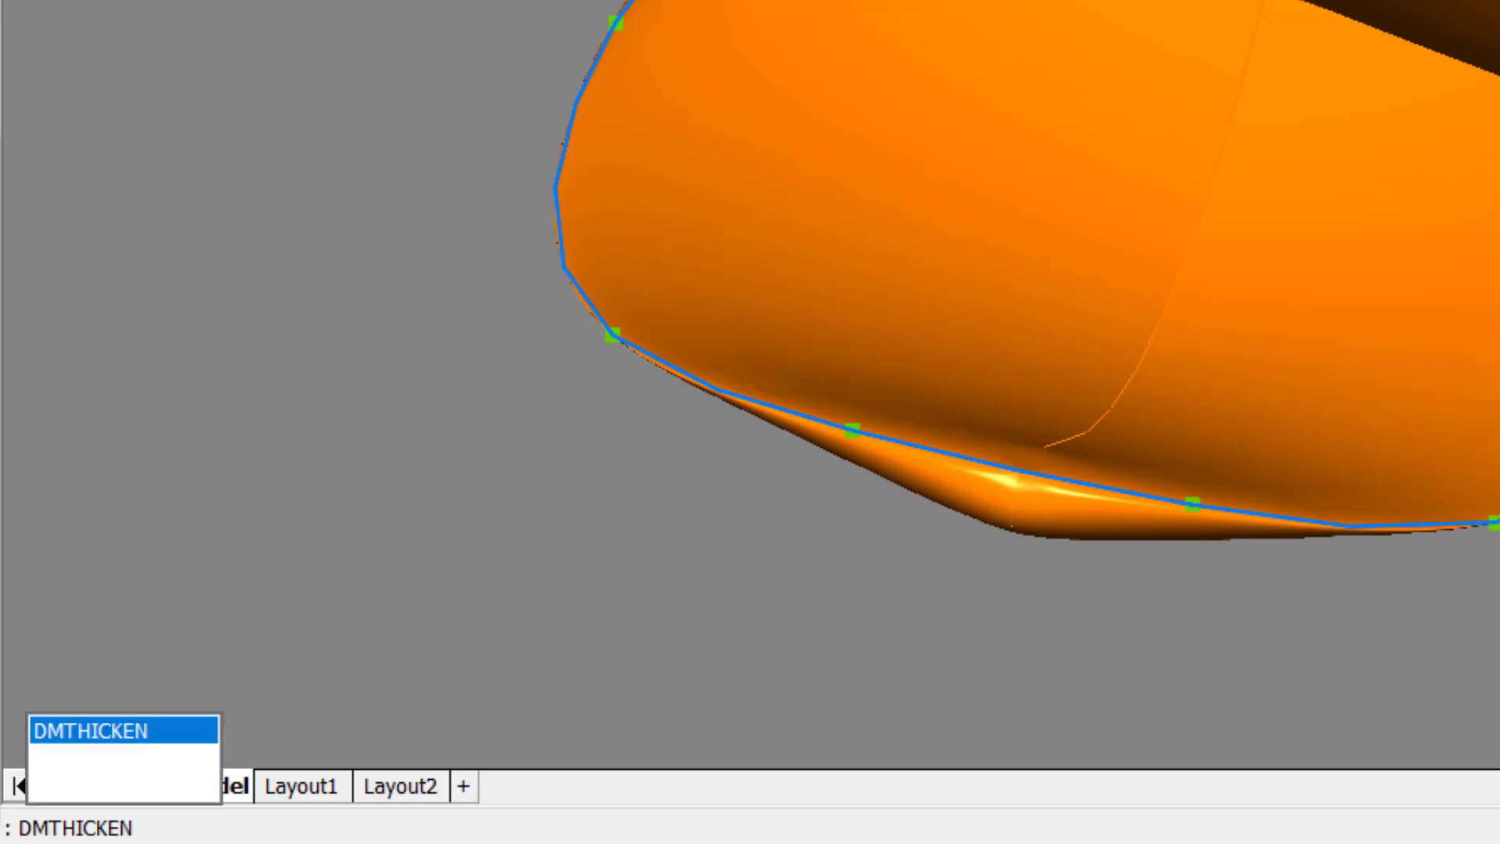
key("Return")
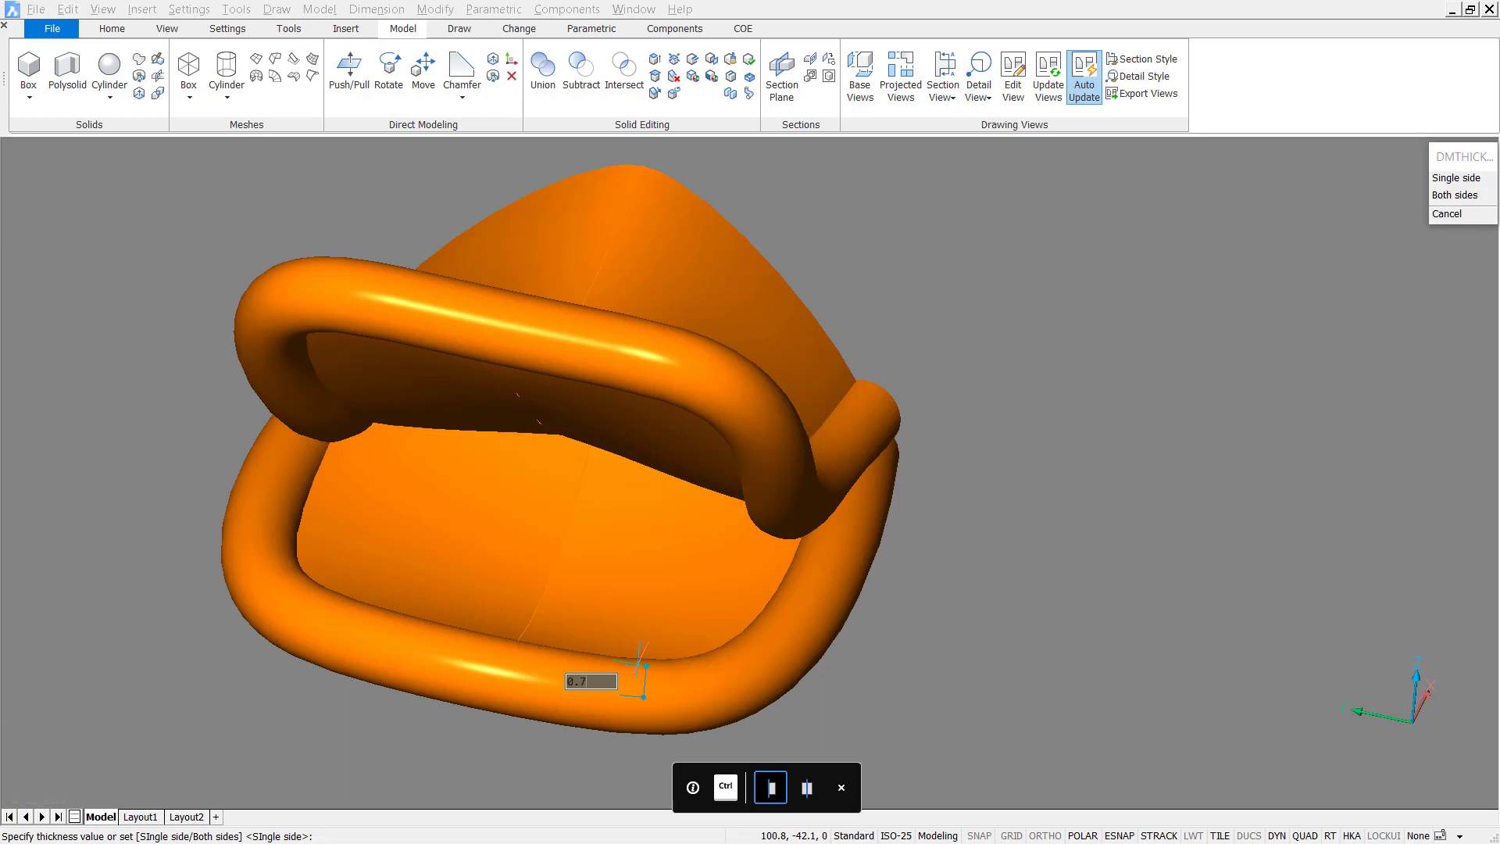
key("Return")
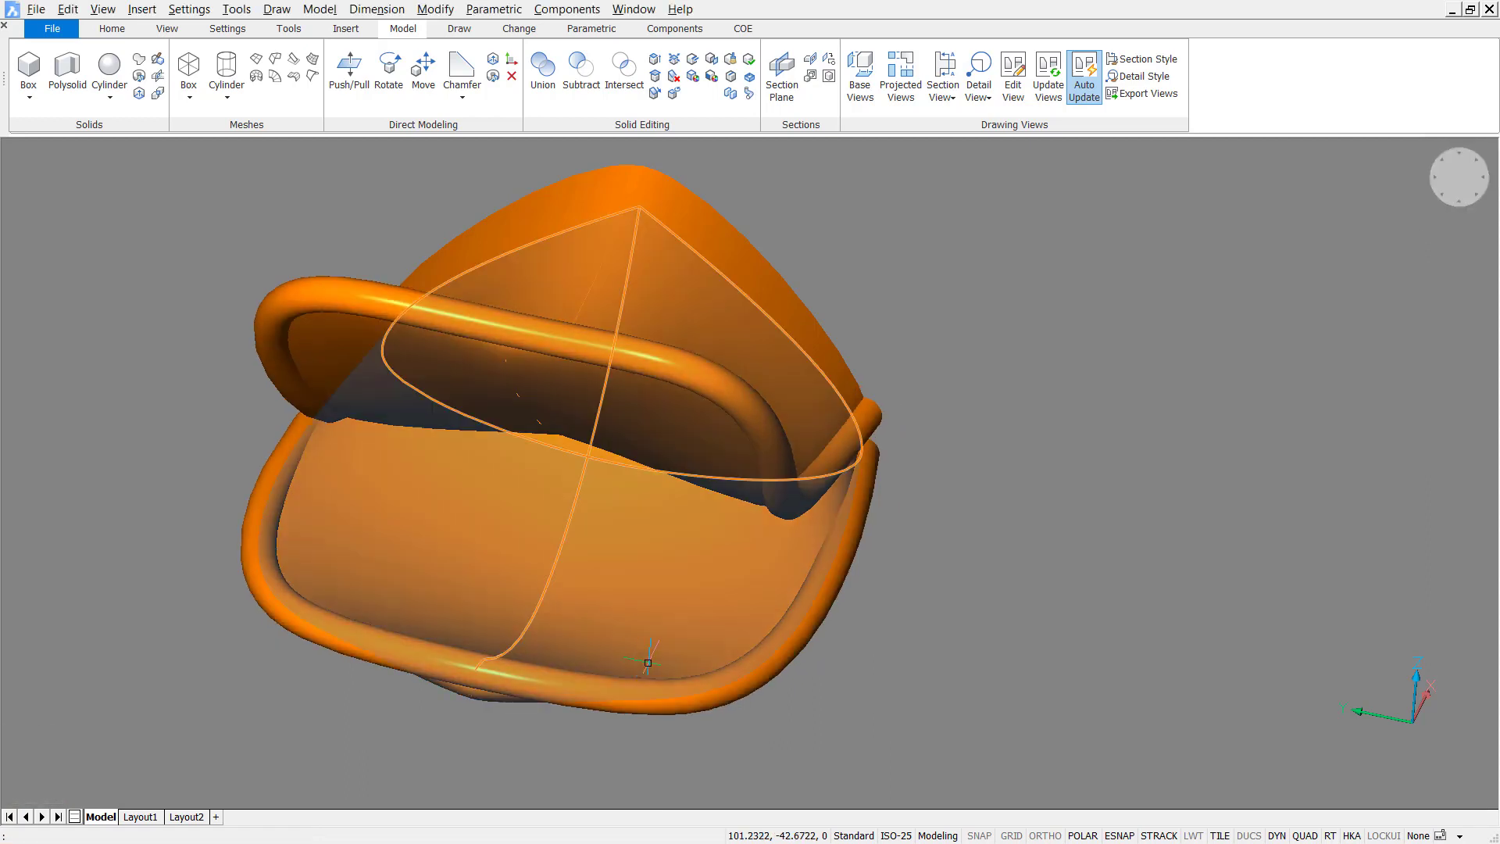
middle_click_drag(1119, 562, 1019, 560, "shift")
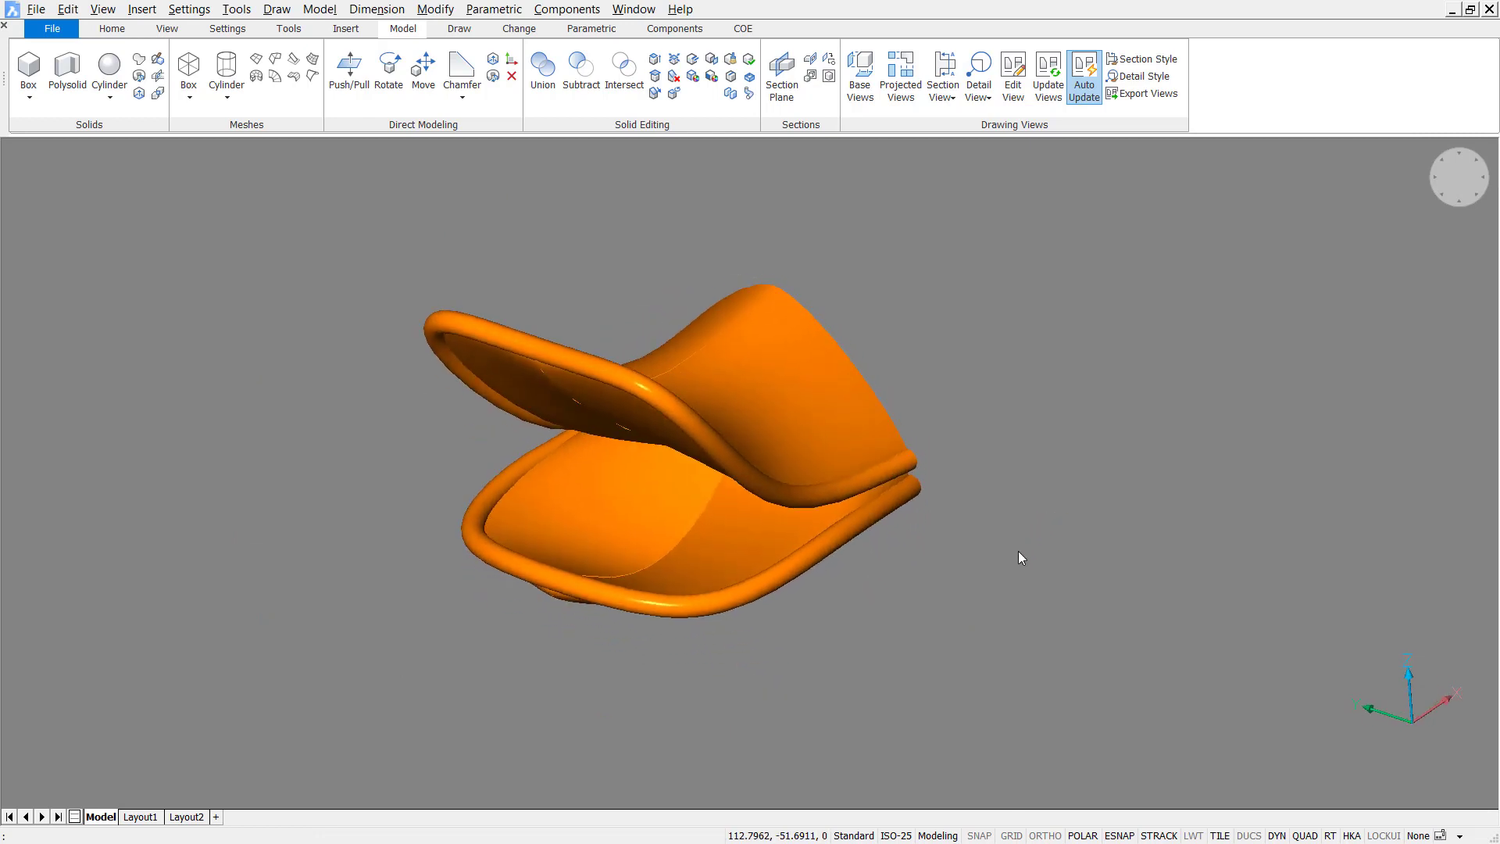
Step: Turn on the eye, body and Defpoints layers with Clean Screen briefly off
key("ctrl+0")
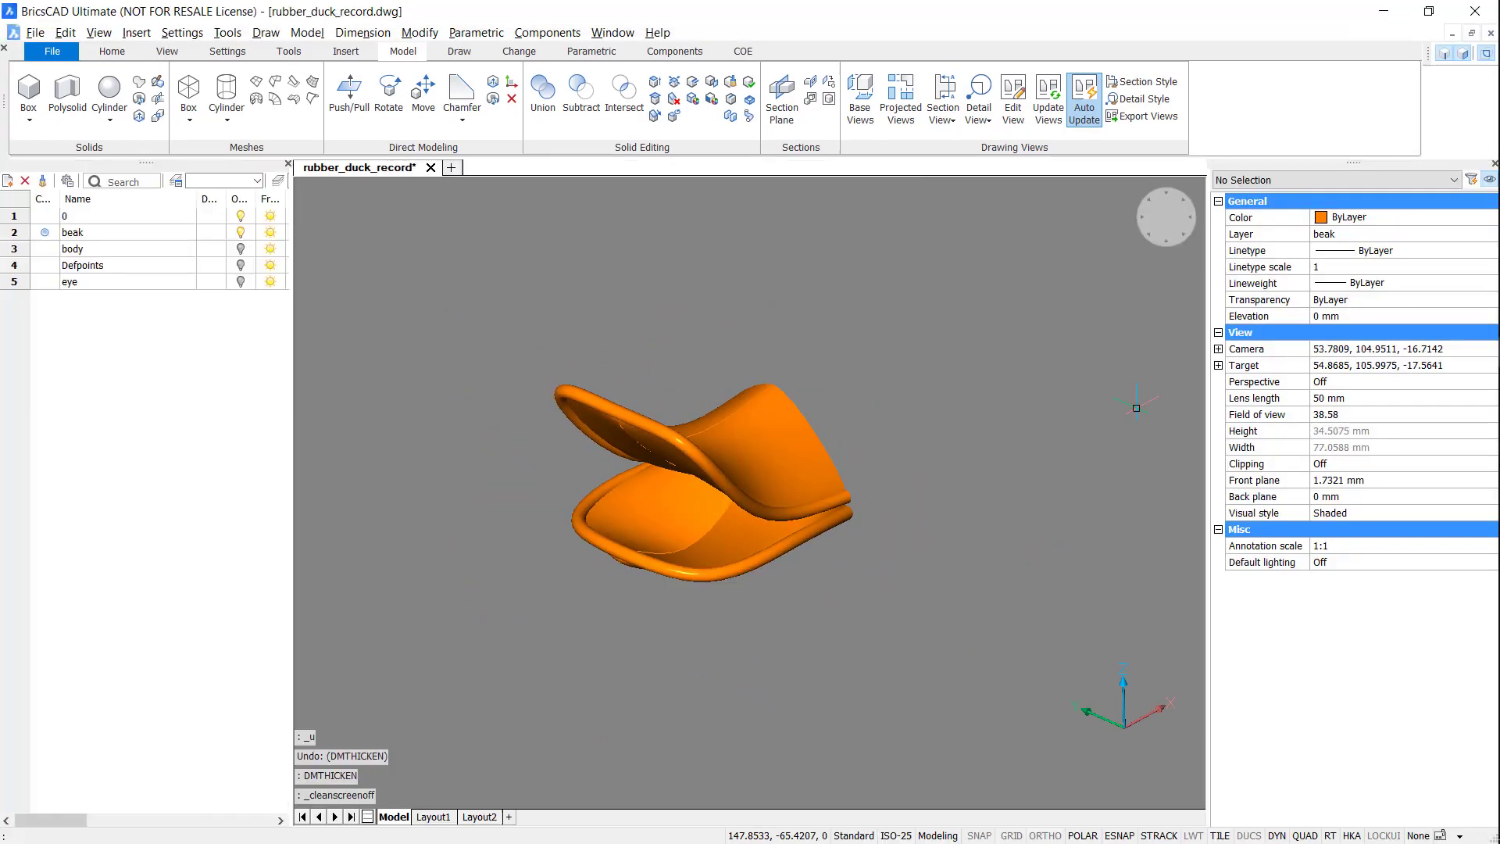
left_click(241, 282)
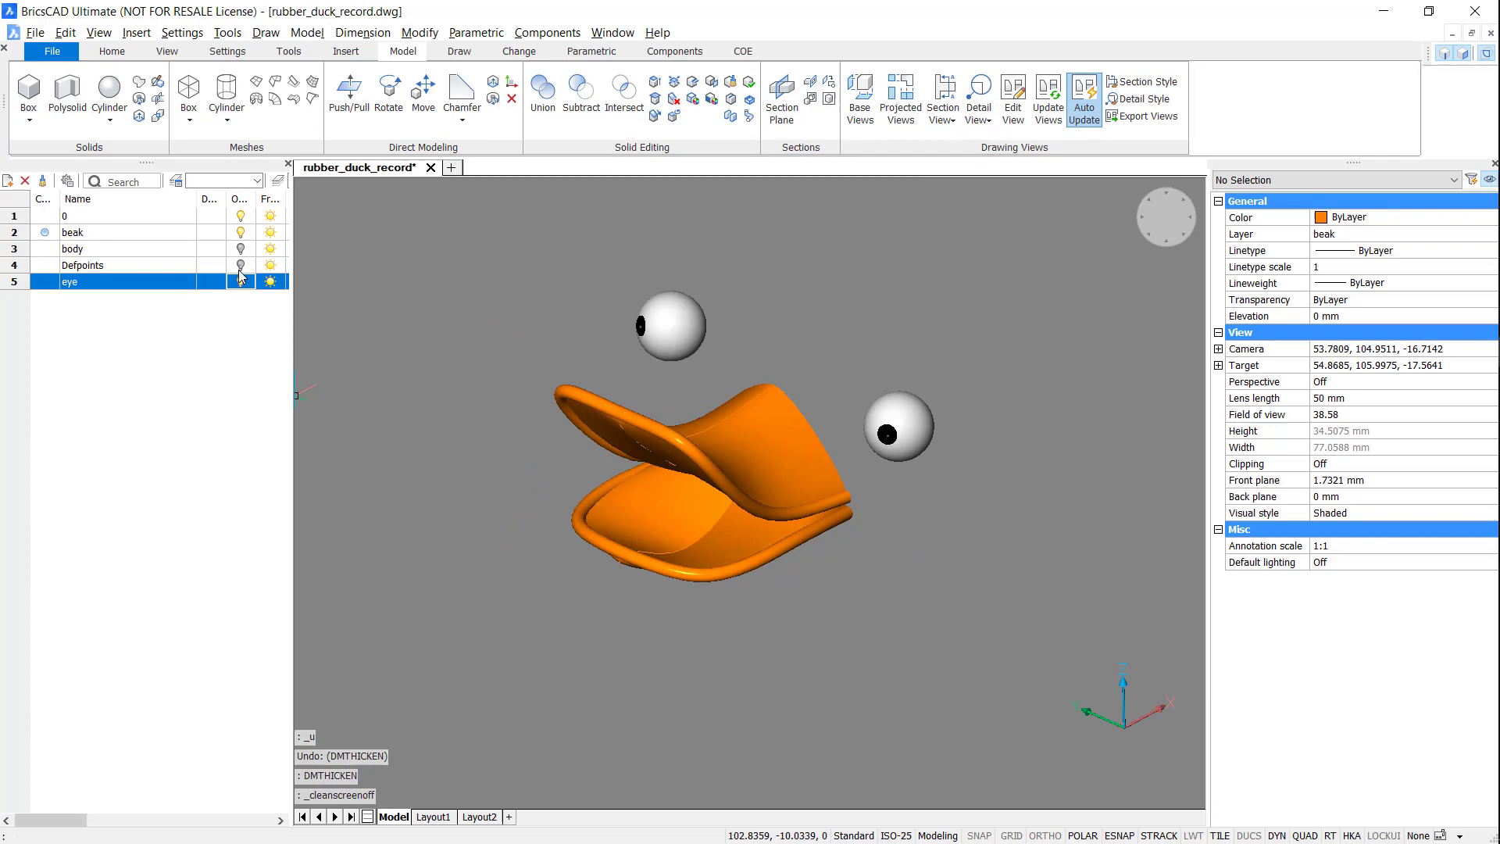
left_click(242, 249)
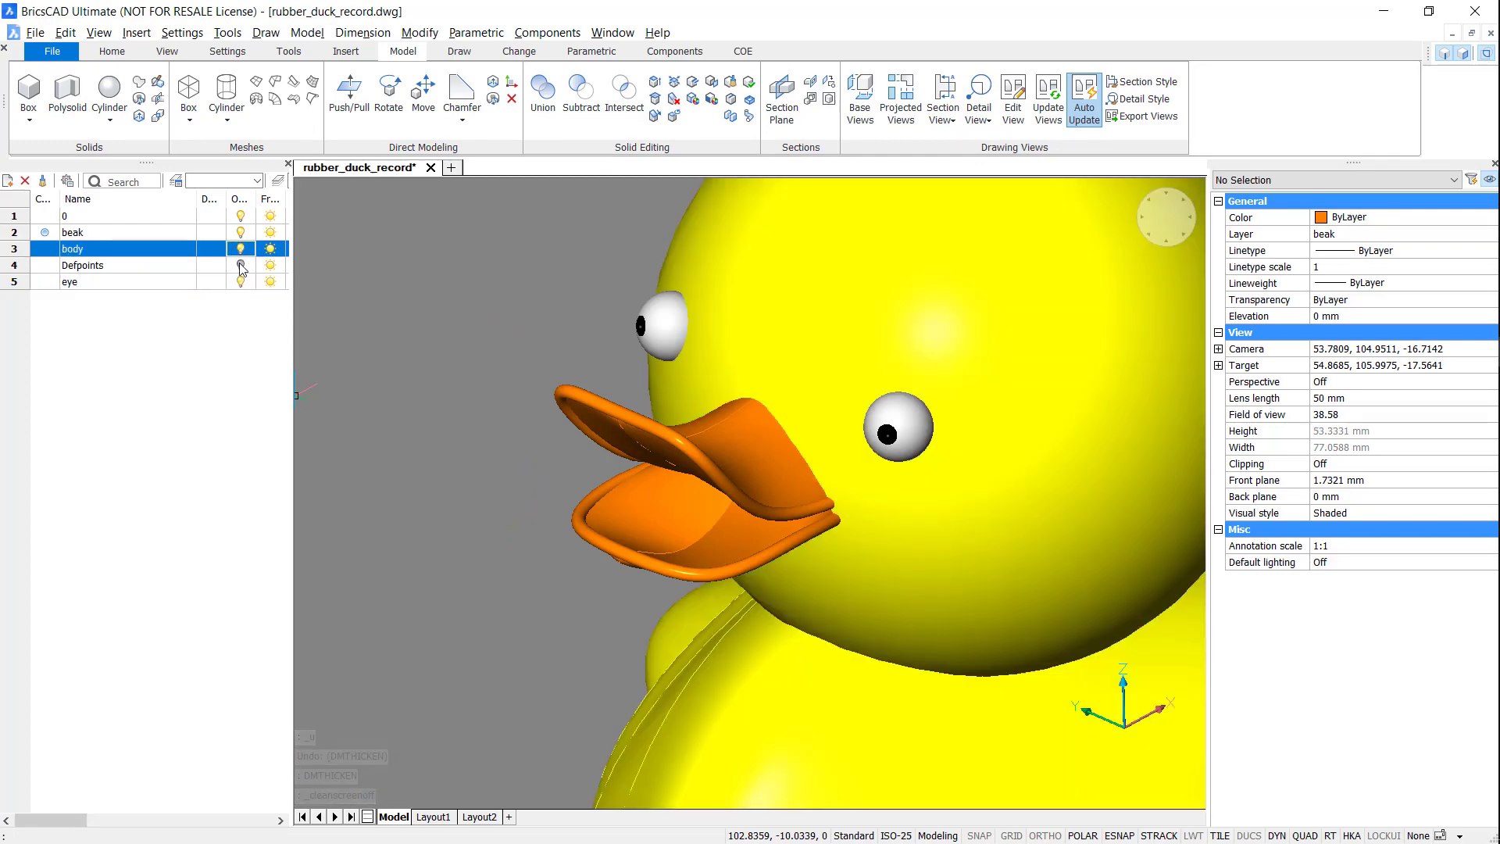
left_click(241, 266)
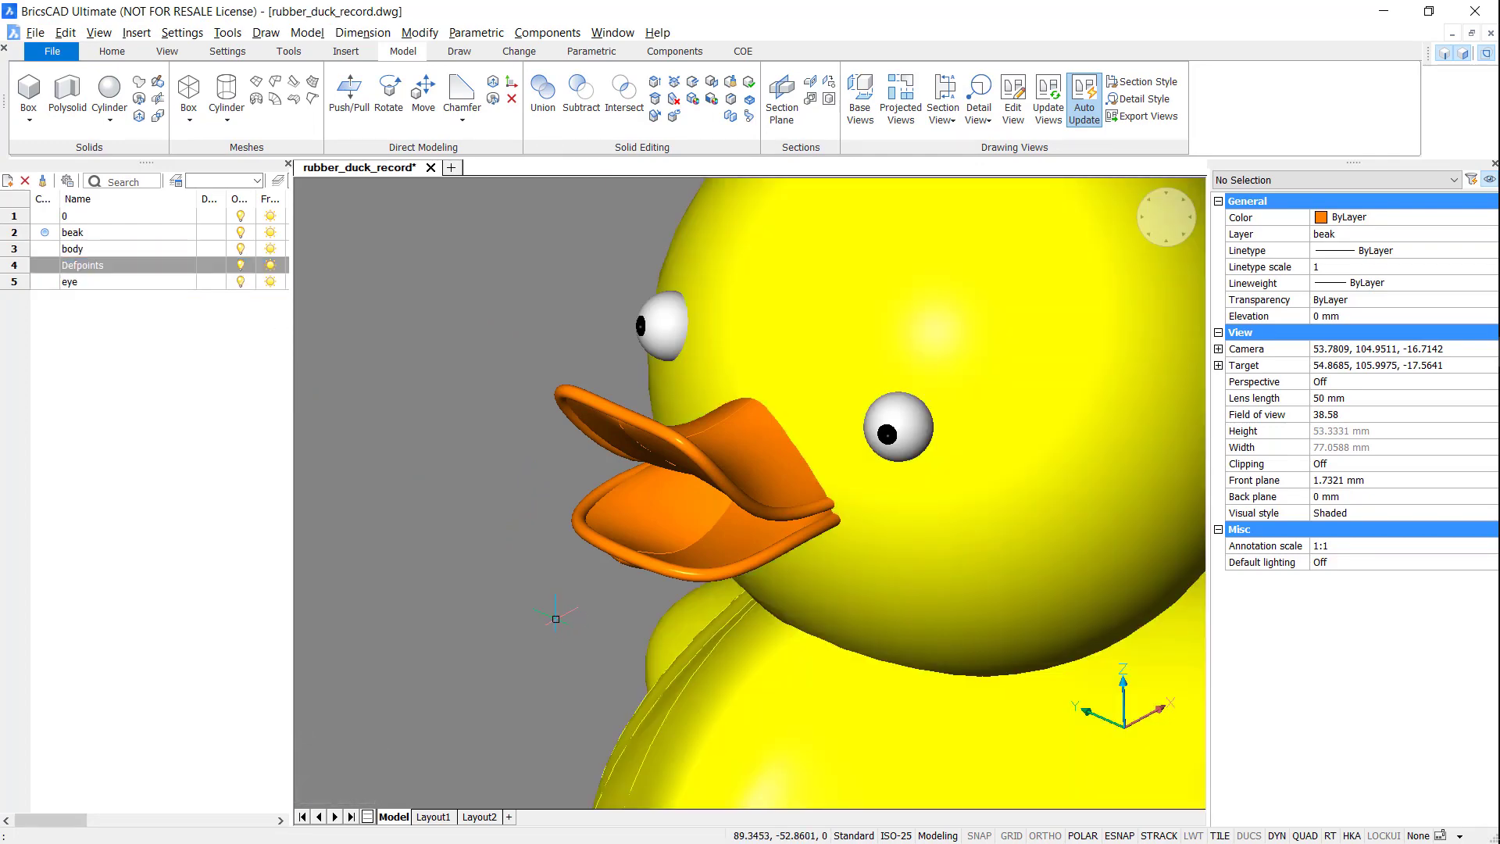
key("ctrl+0")
scroll(519, 578, "down", 5)
scroll(409, 562, "down", 3)
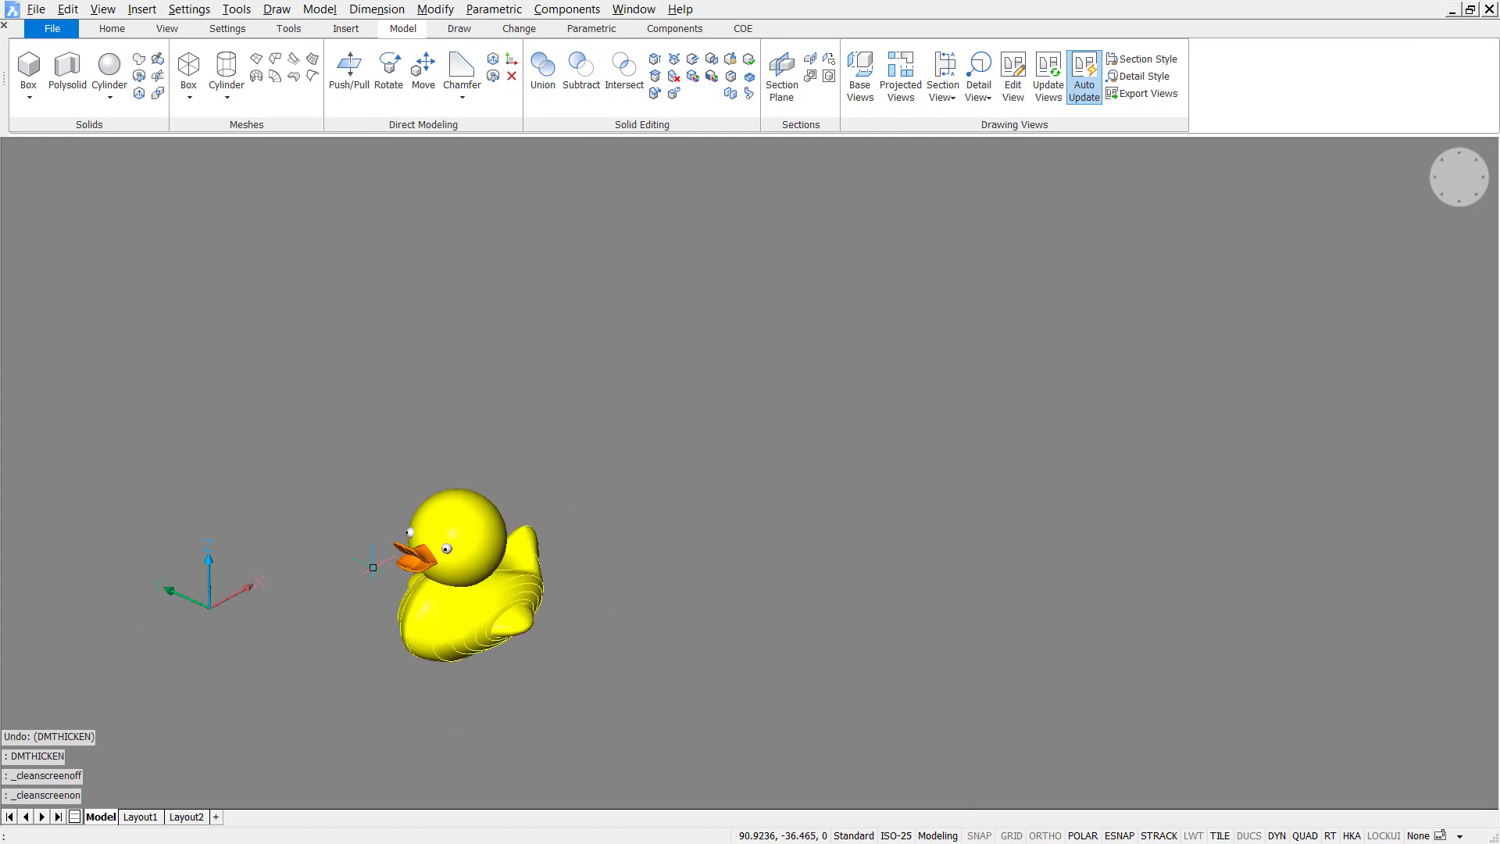
middle_click_drag(361, 614, 468, 592)
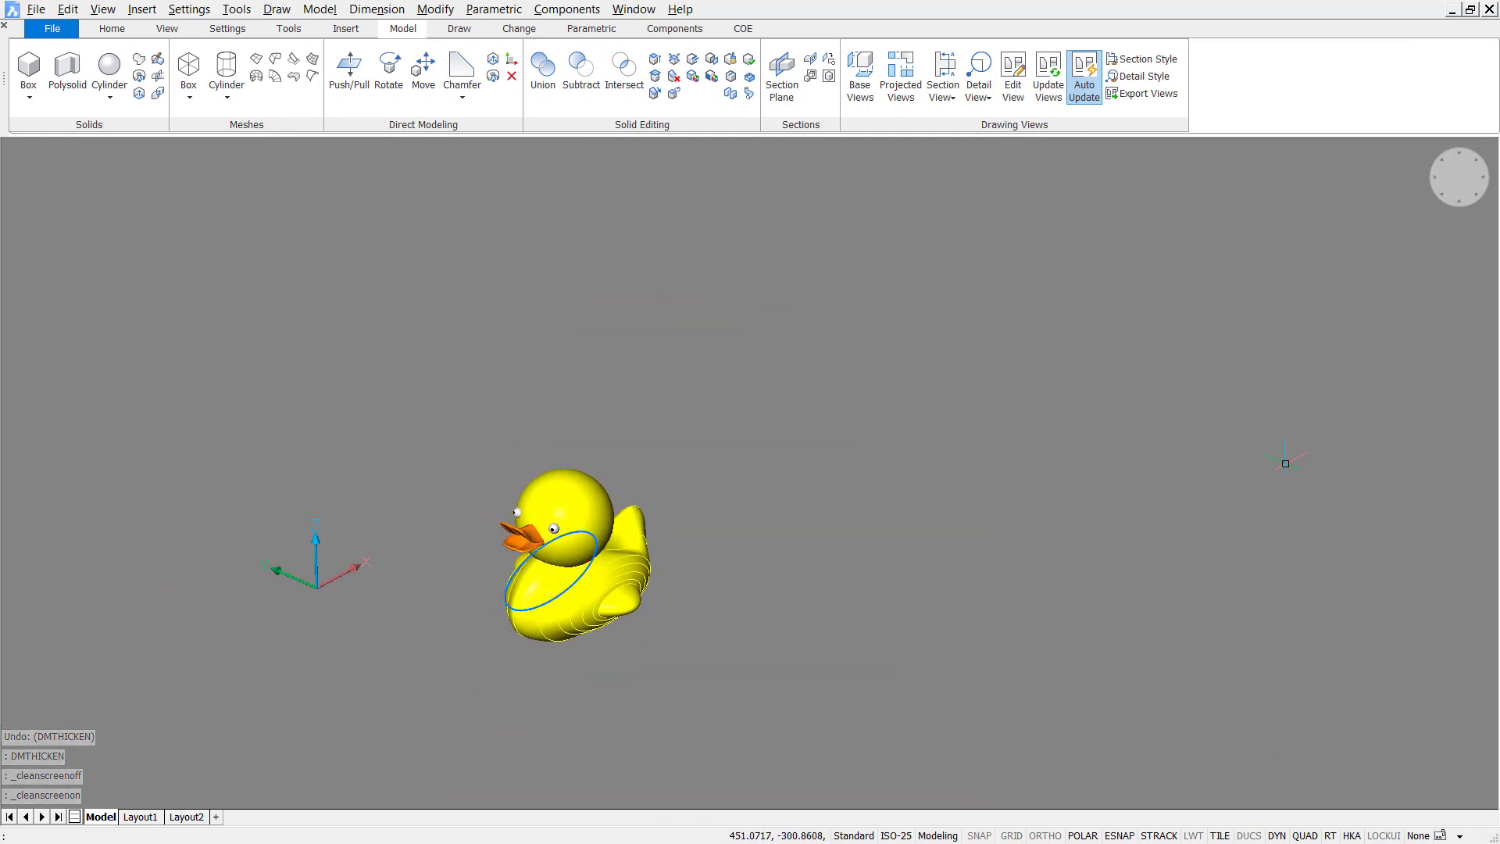
left_click(1459, 176)
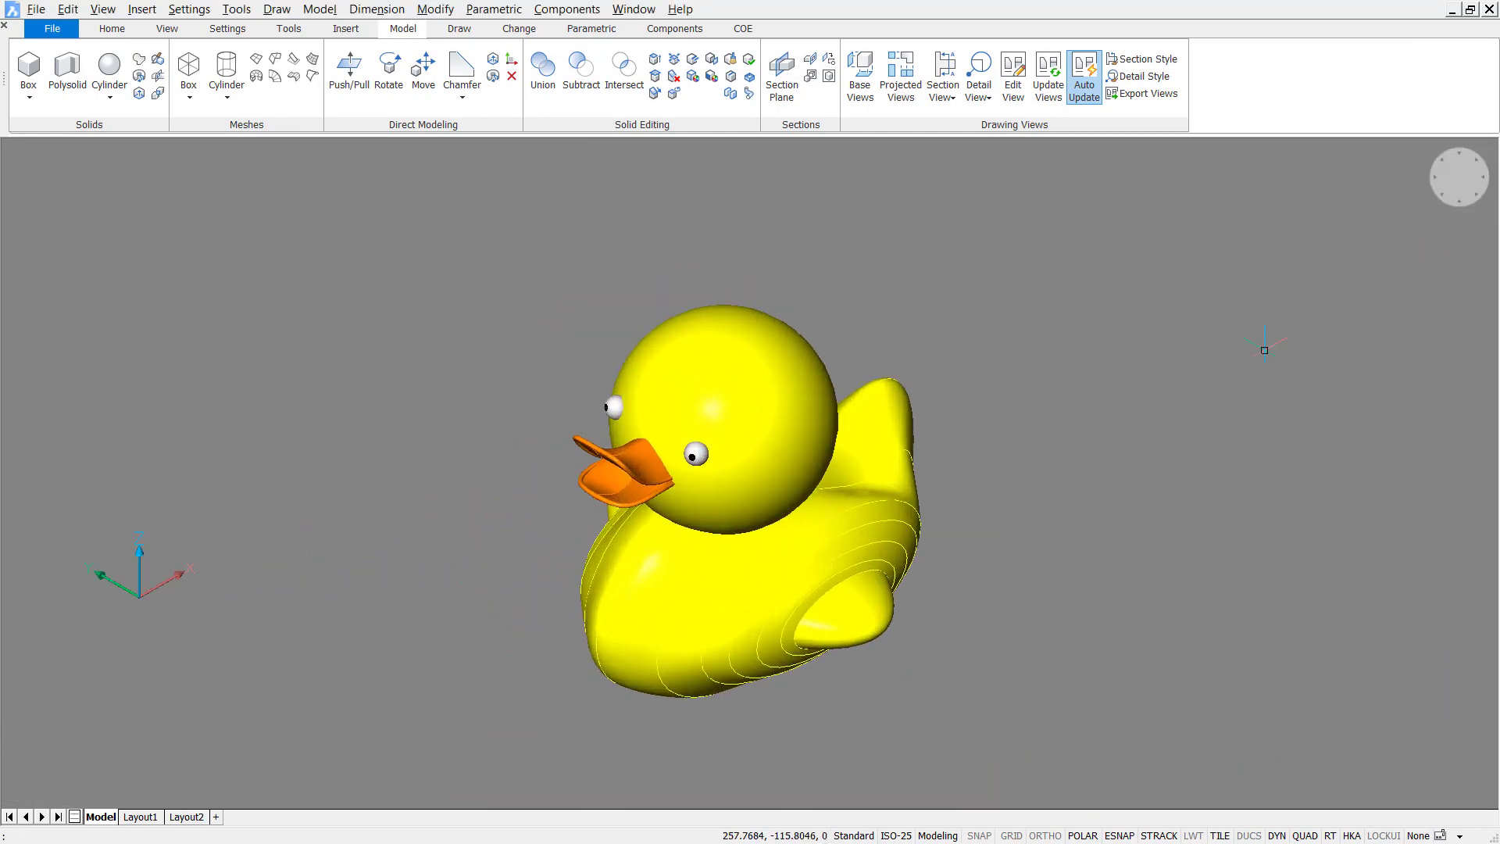